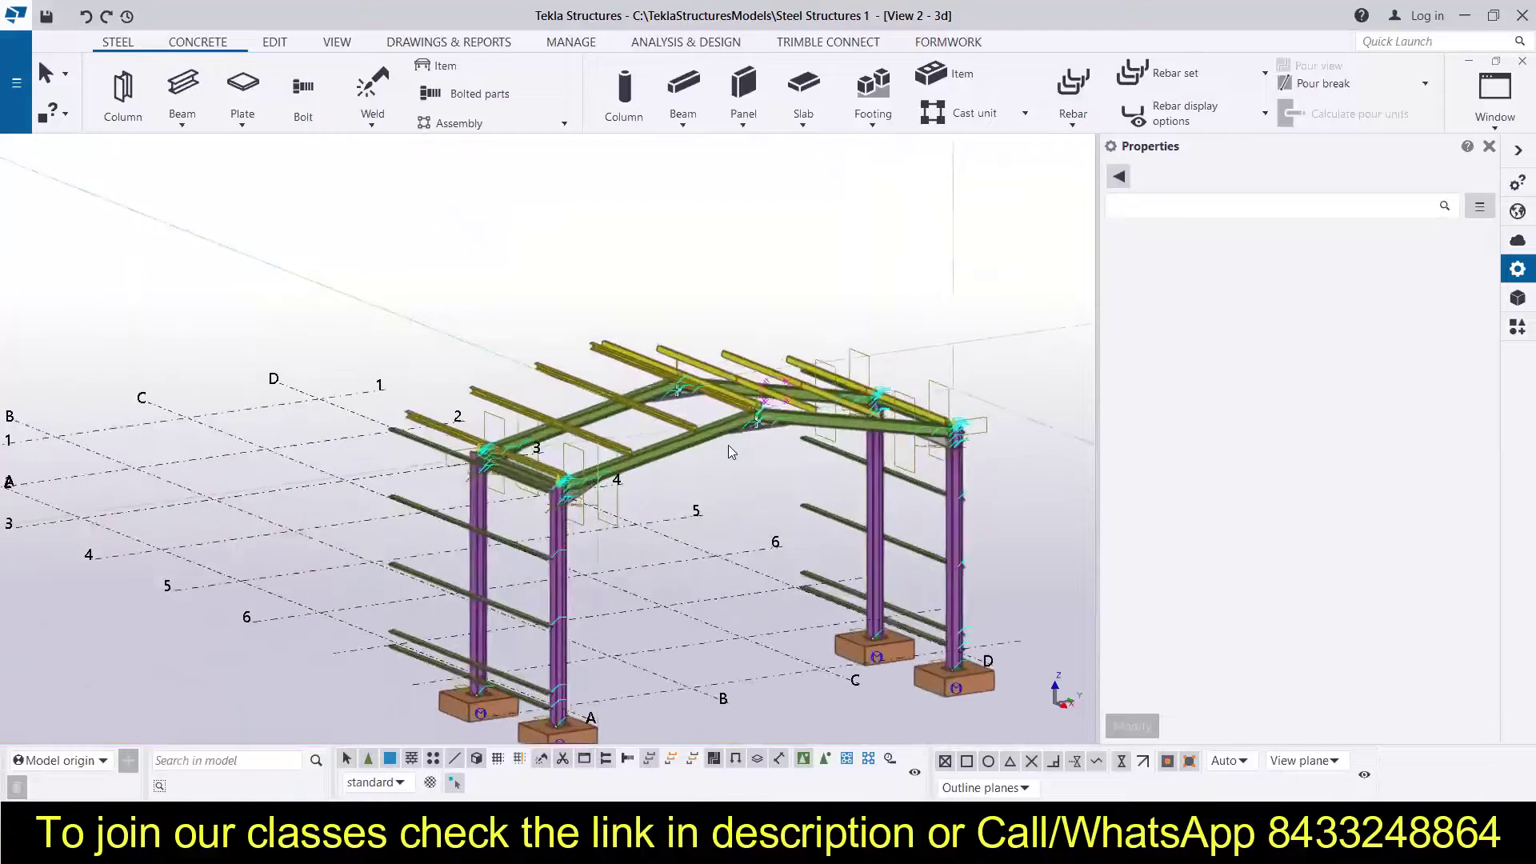
Select the inner portal frame together with its footings, cleats, bolts and the purlins and girts extending toward grid 6.
{"action": "middle_click_drag", "start_coordinate": [698, 481], "coordinate": [751, 413], "text": "ctrl"}
{"action": "scroll", "coordinate": [185, 319], "scroll_direction": "up", "scroll_amount": 3}
{"action": "scroll", "coordinate": [185, 319], "scroll_direction": "up", "scroll_amount": 3}
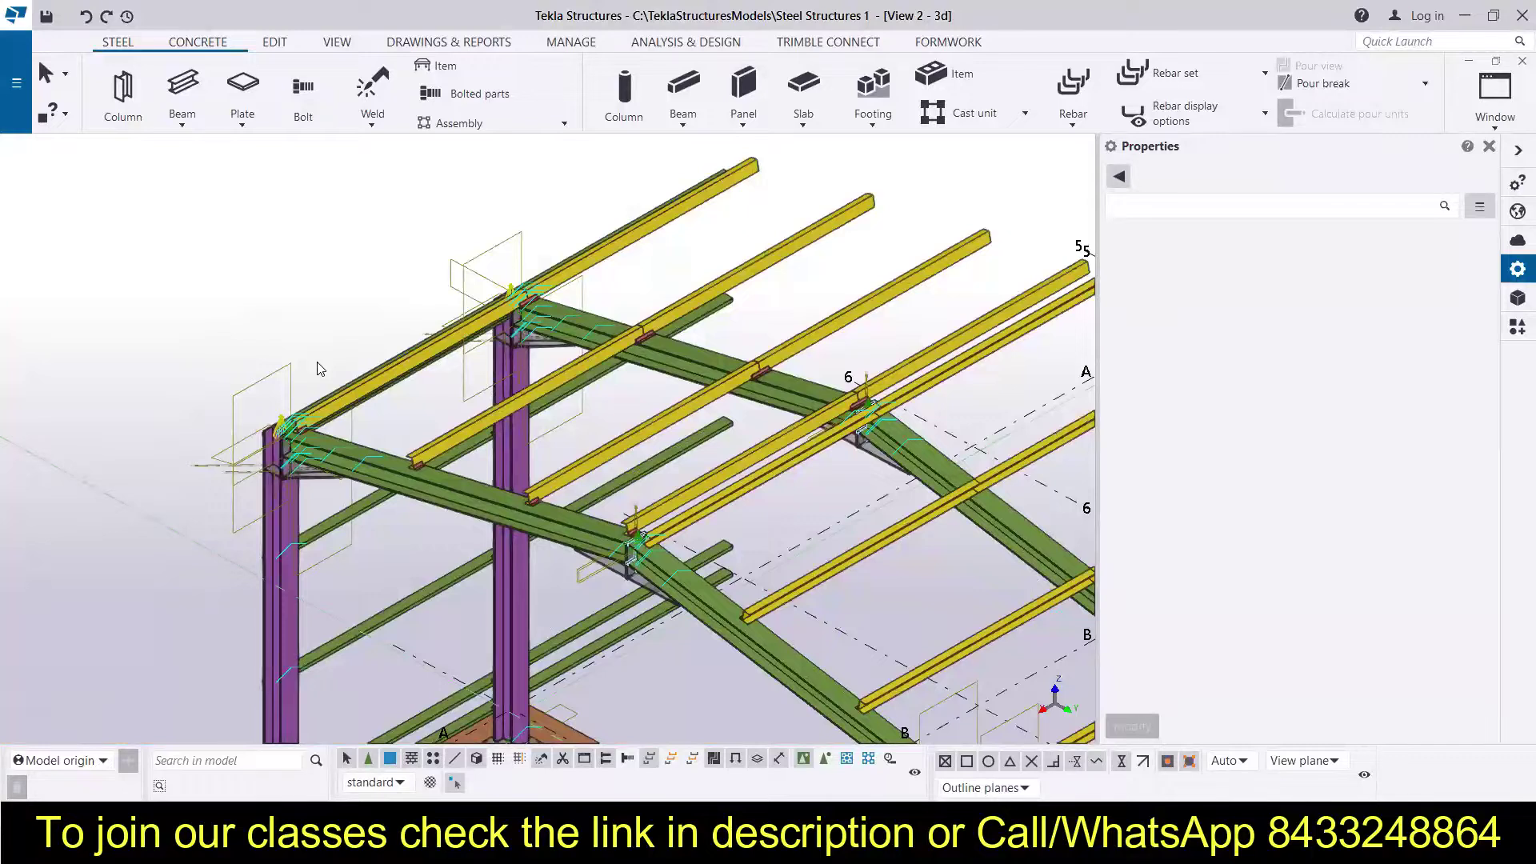
{"action": "scroll", "coordinate": [317, 368], "scroll_direction": "down", "scroll_amount": 5}
{"action": "middle_click_drag", "start_coordinate": [364, 586], "coordinate": [475, 408], "text": "ctrl"}
{"action": "scroll", "coordinate": [476, 408], "scroll_direction": "down", "scroll_amount": 3}
{"action": "middle_click_drag", "start_coordinate": [630, 568], "coordinate": [810, 447], "text": "ctrl"}
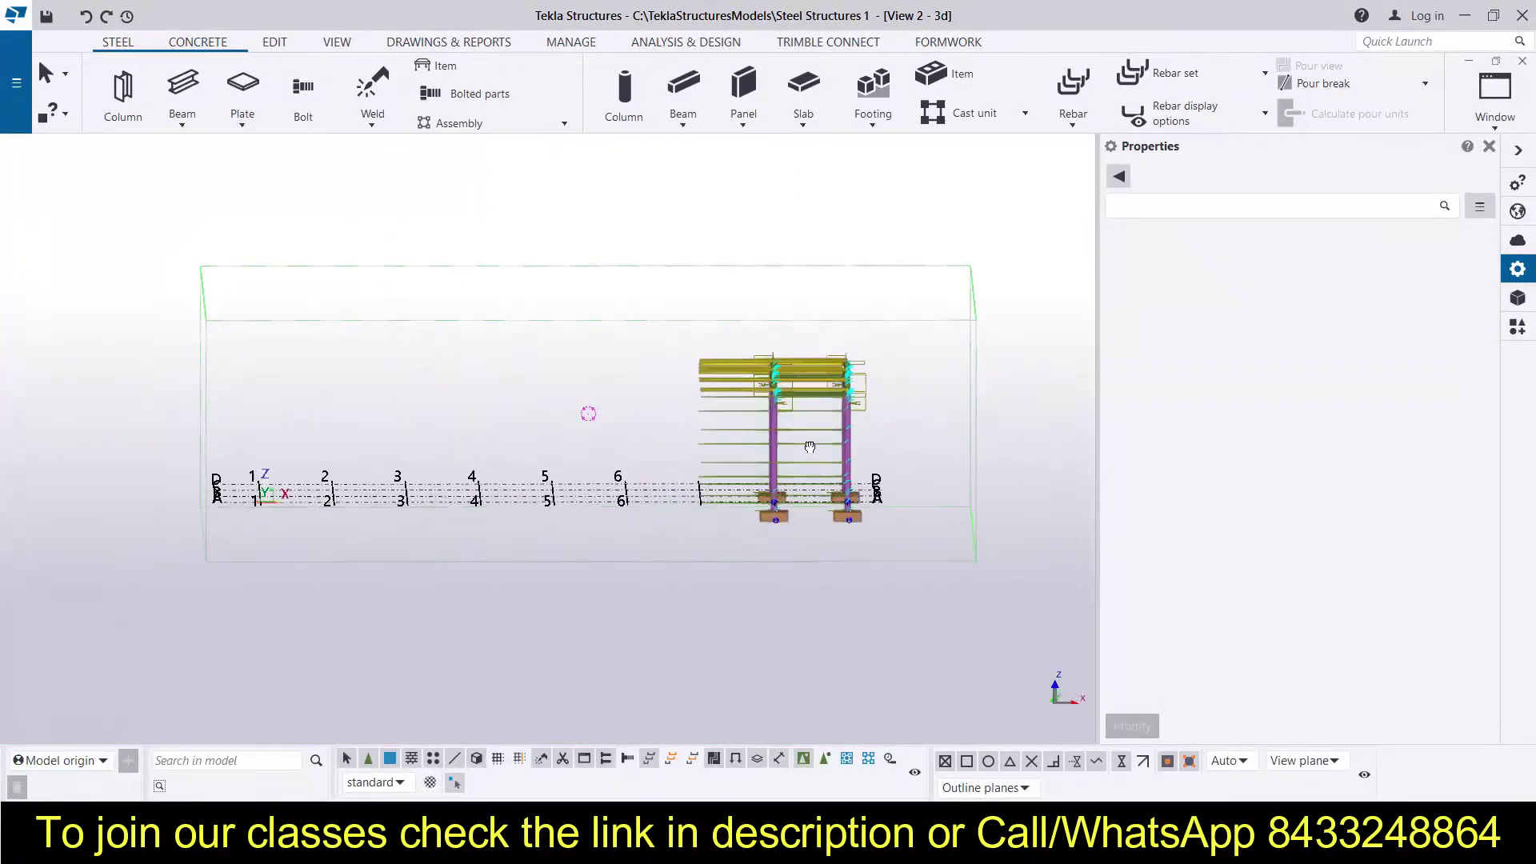
{"action": "scroll", "coordinate": [762, 346], "scroll_direction": "up", "scroll_amount": 3}
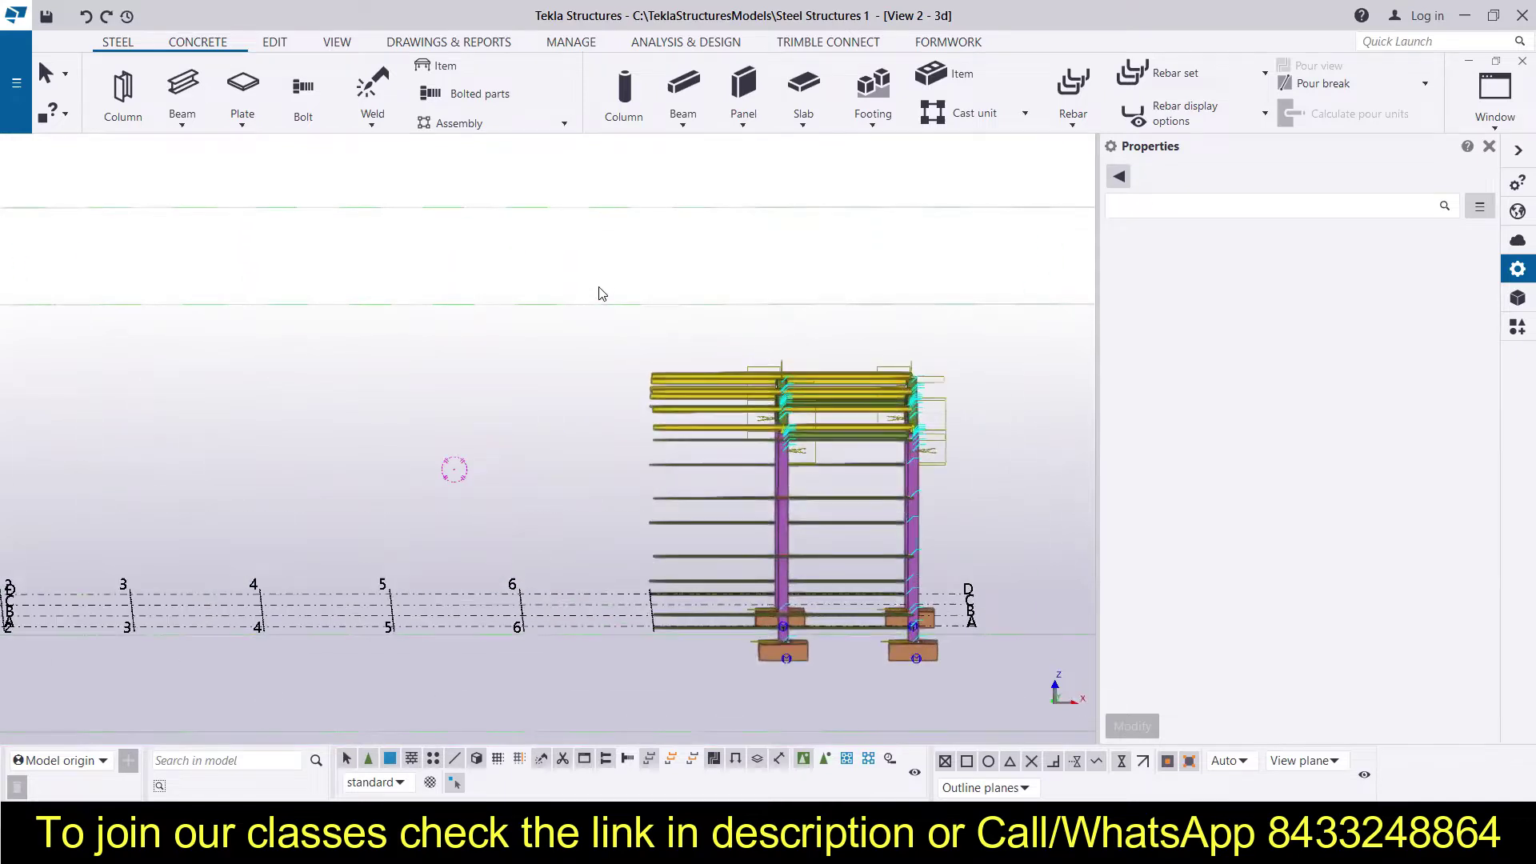
{"action": "left_click_drag", "start_coordinate": [838, 715], "coordinate": [839, 713]}
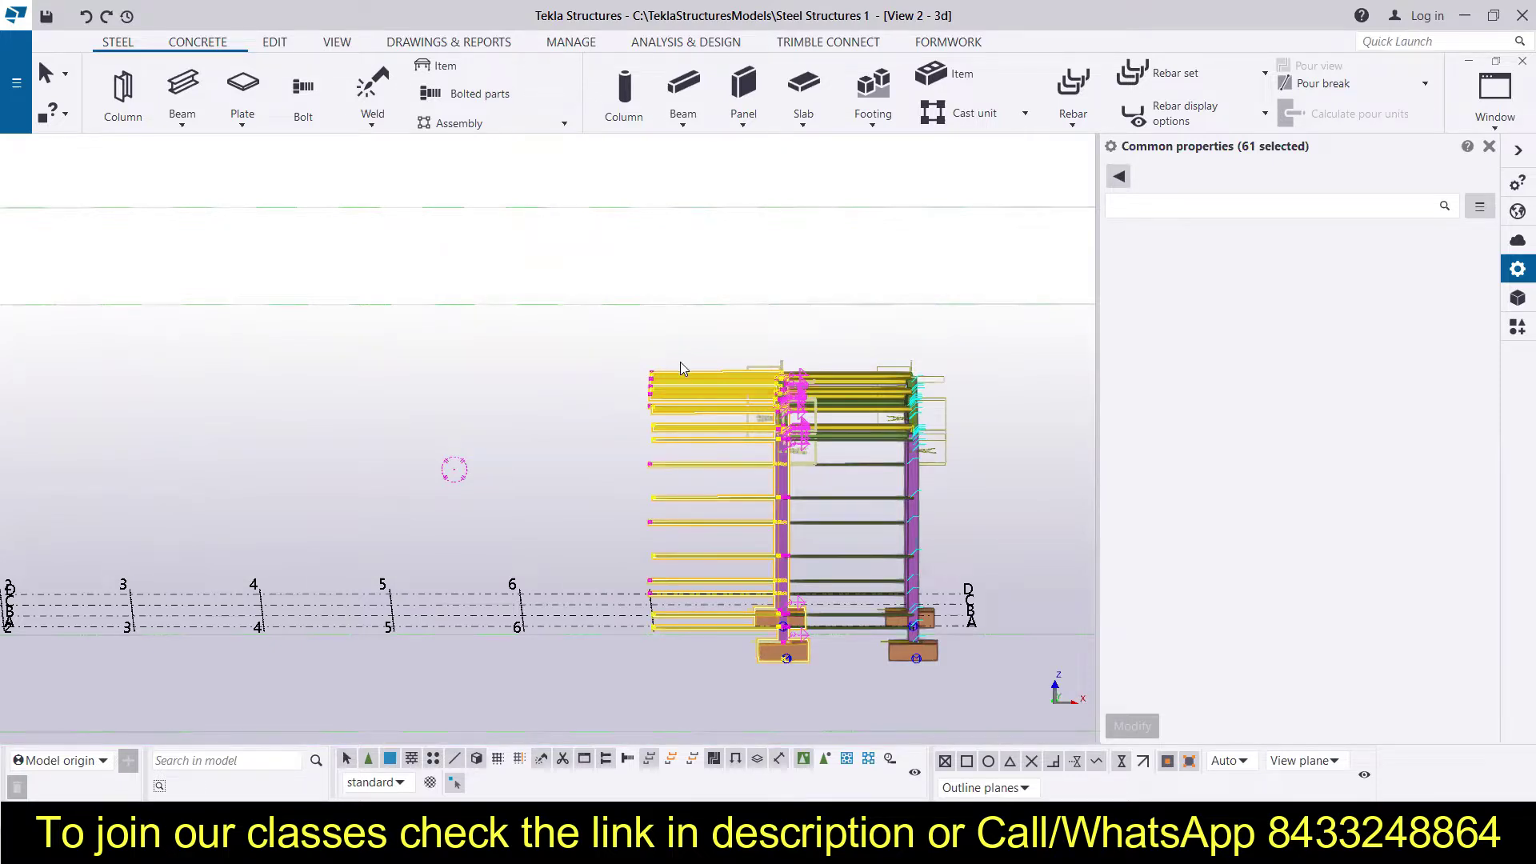
Set up a linear copy of the selected frame with 7 copies, picking grid points for a dX spacing of -4000 mm.
{"action": "scroll", "coordinate": [707, 247], "scroll_direction": "down", "scroll_amount": 3}
{"action": "scroll", "coordinate": [626, 302], "scroll_direction": "up", "scroll_amount": 1}
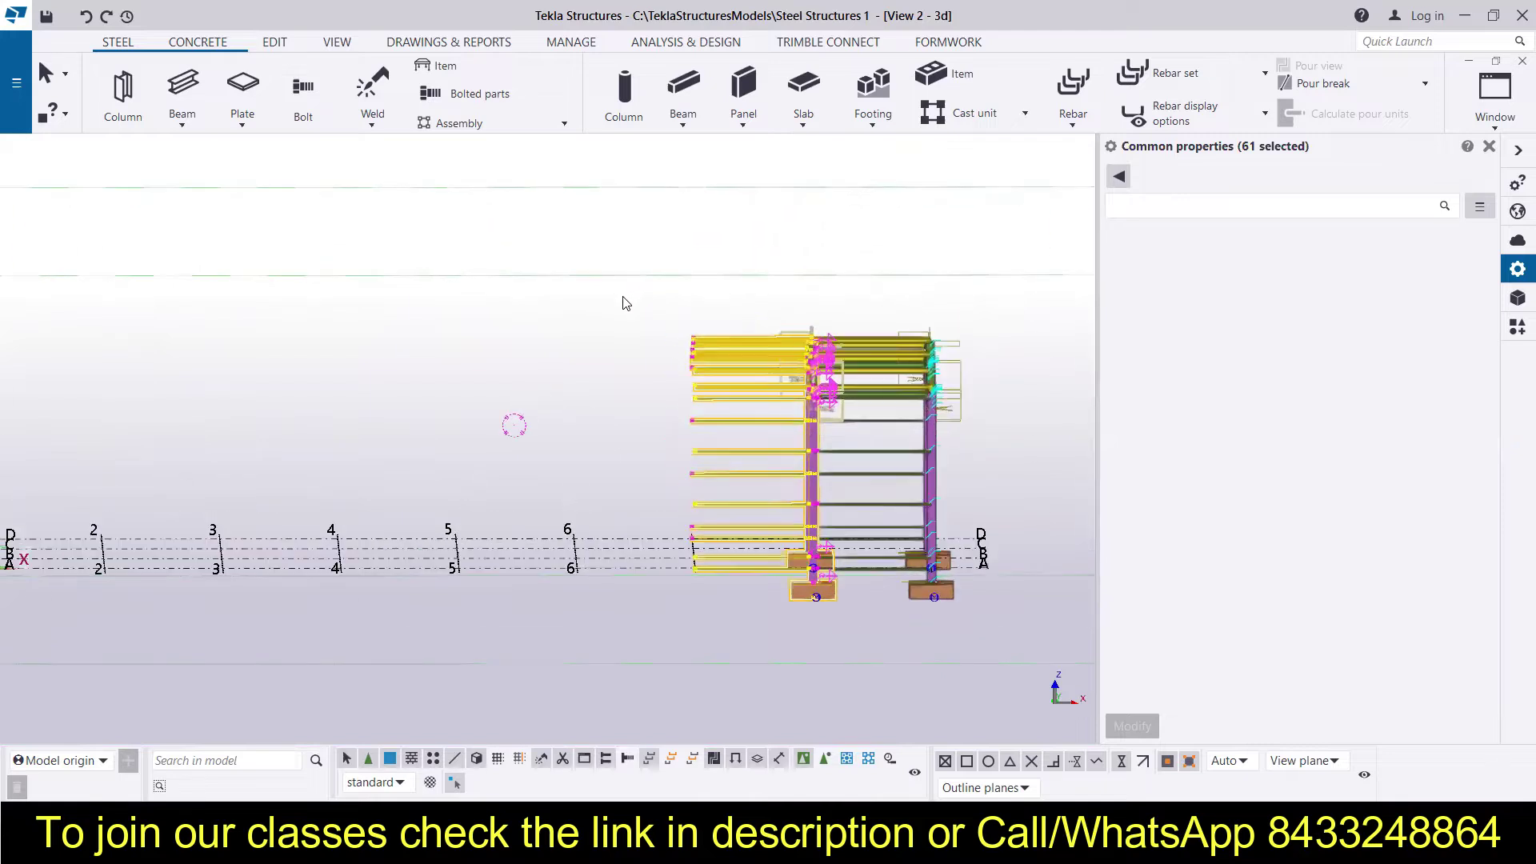
{"action": "right_click", "coordinate": [656, 306]}
{"action": "mouse_move", "coordinate": [858, 370]}
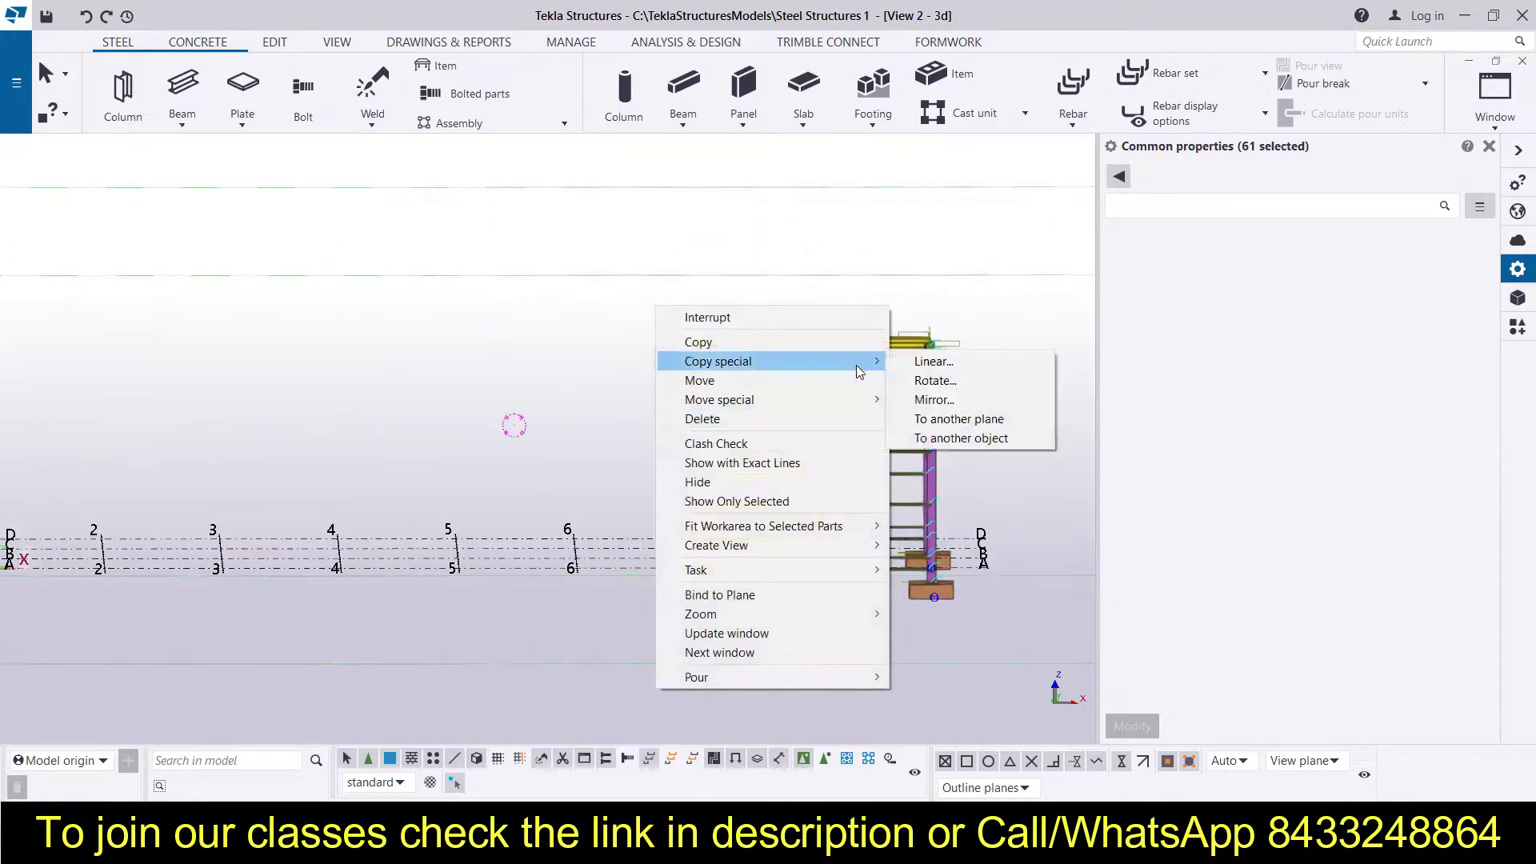
{"action": "left_click", "coordinate": [905, 365]}
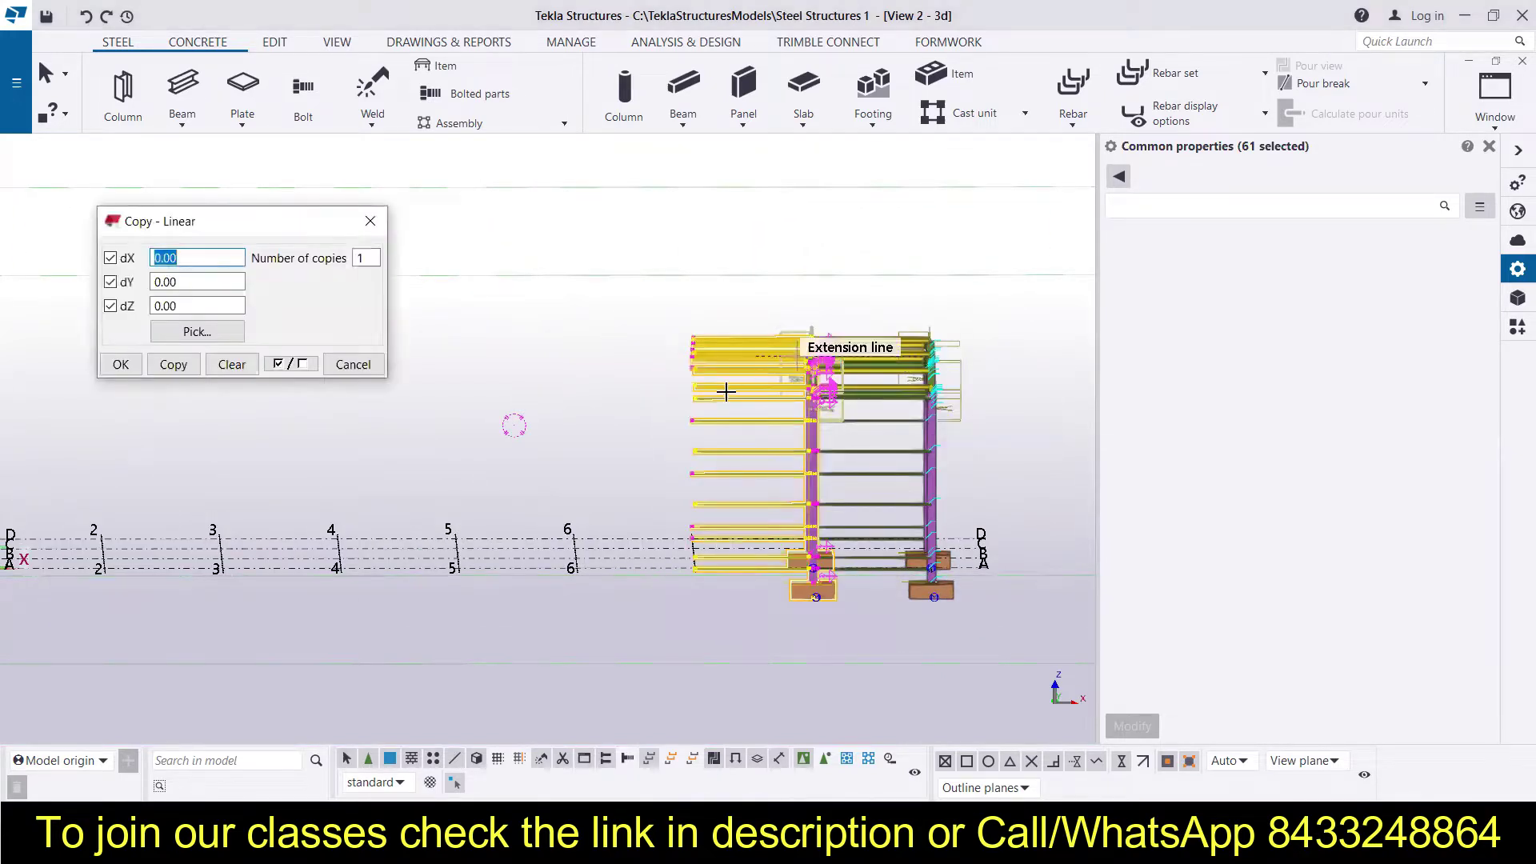
{"action": "middle_click_drag", "start_coordinate": [573, 382], "coordinate": [617, 365]}
{"action": "scroll", "coordinate": [616, 363], "scroll_direction": "down", "scroll_amount": 2}
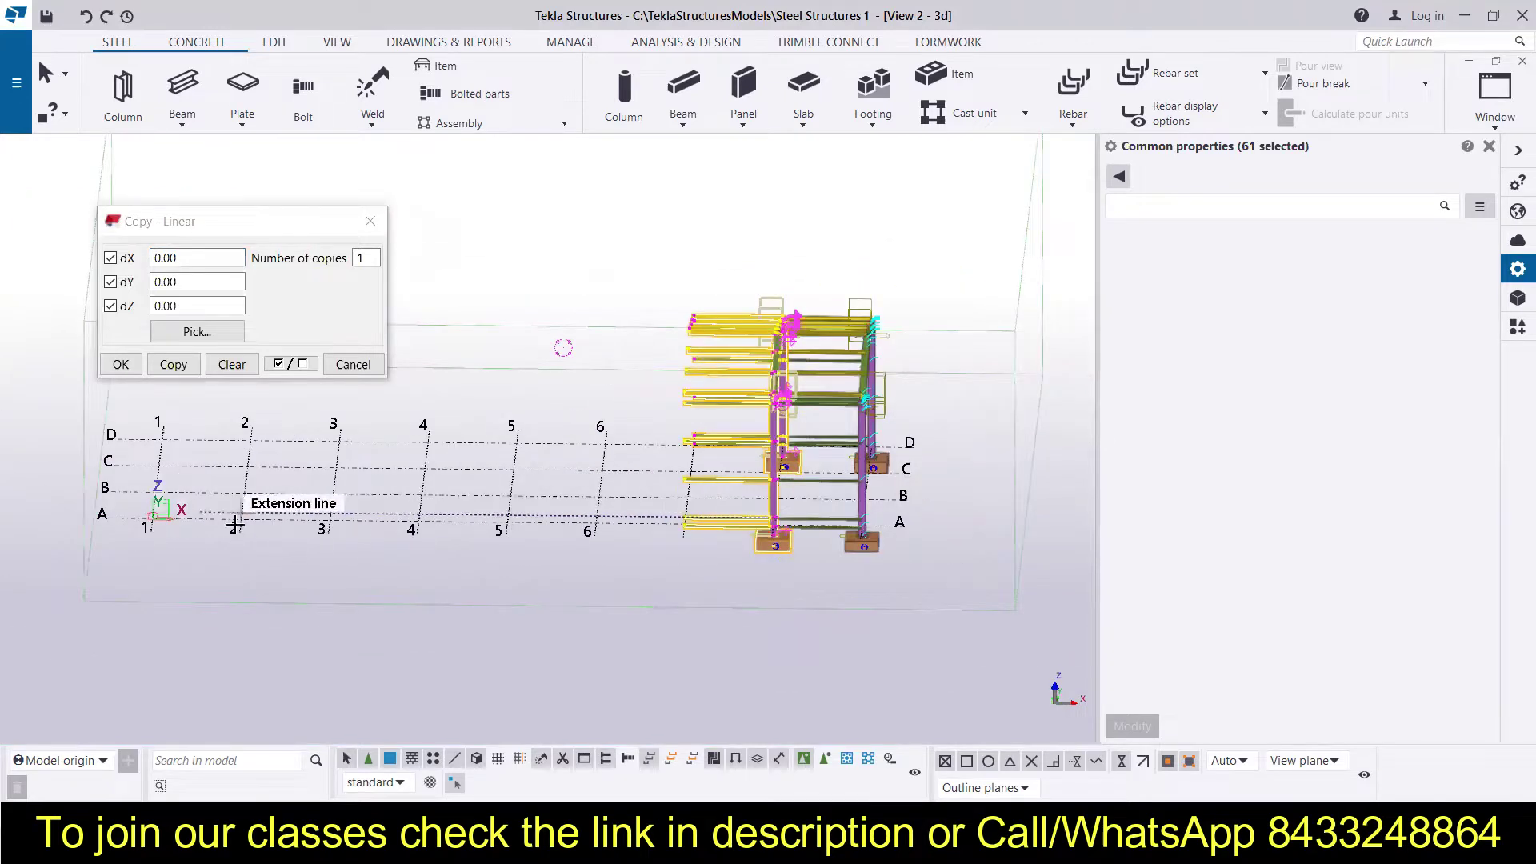
{"action": "left_click", "coordinate": [364, 259]}
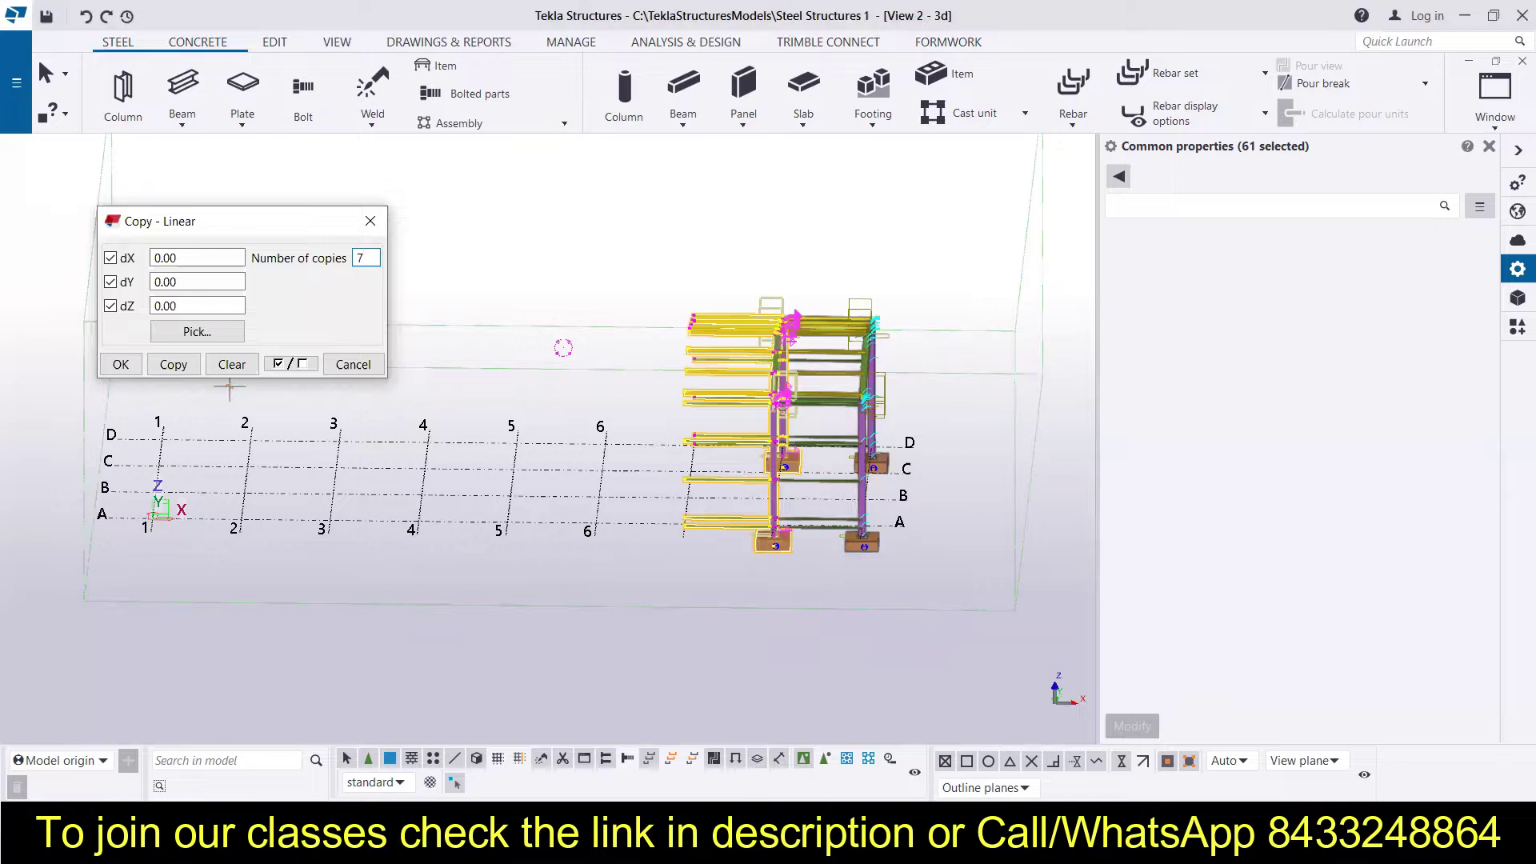
{"action": "left_click", "coordinate": [195, 334]}
{"action": "middle_click_drag", "start_coordinate": [775, 460], "coordinate": [736, 620], "text": "ctrl"}
{"action": "scroll", "coordinate": [719, 694], "scroll_direction": "up", "scroll_amount": 3}
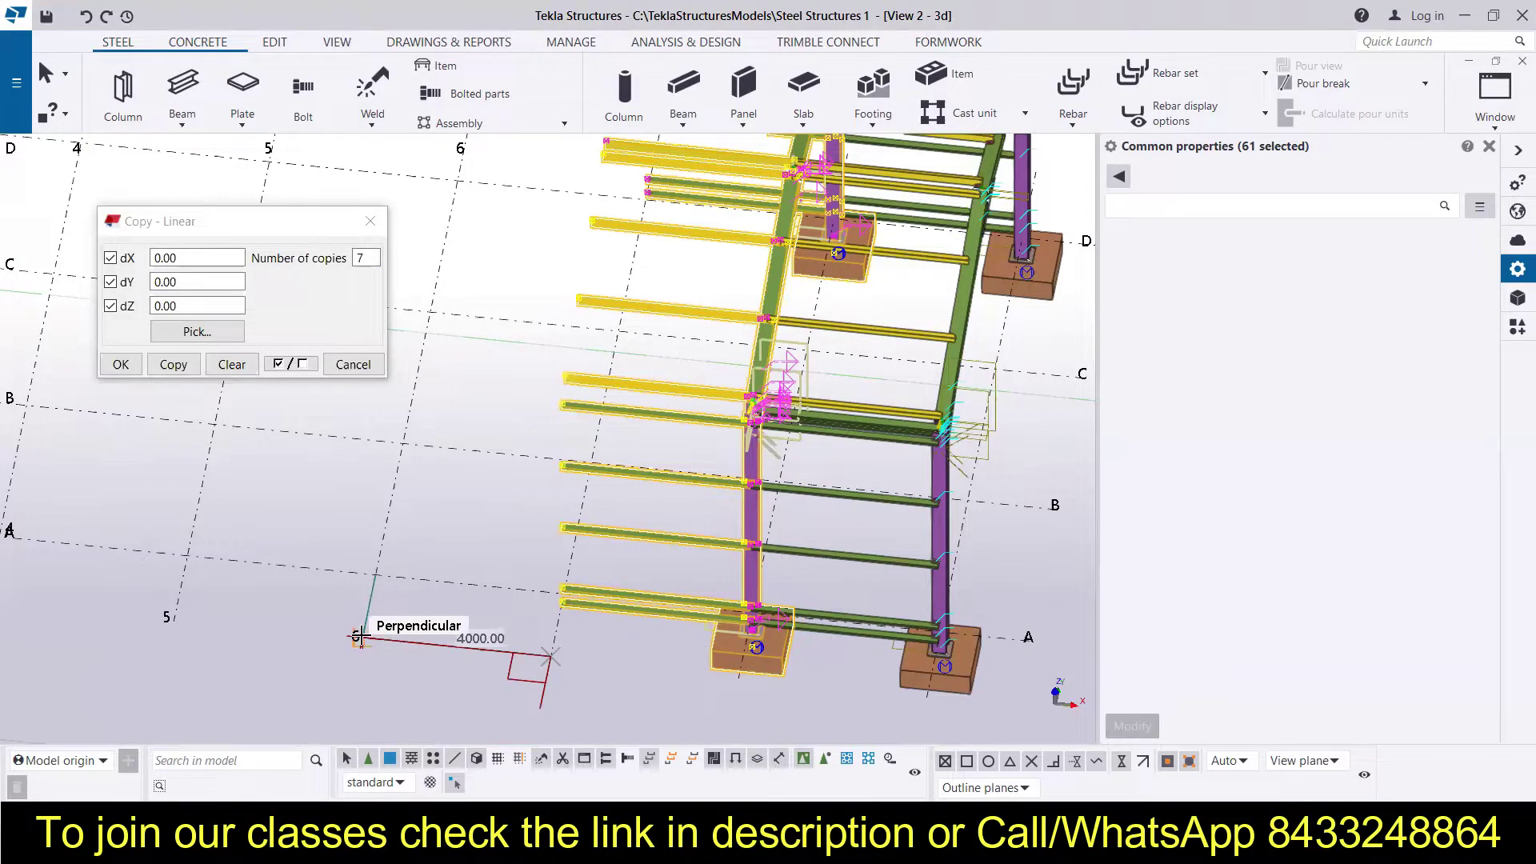
{"action": "scroll", "coordinate": [578, 241], "scroll_direction": "down", "scroll_amount": 5}
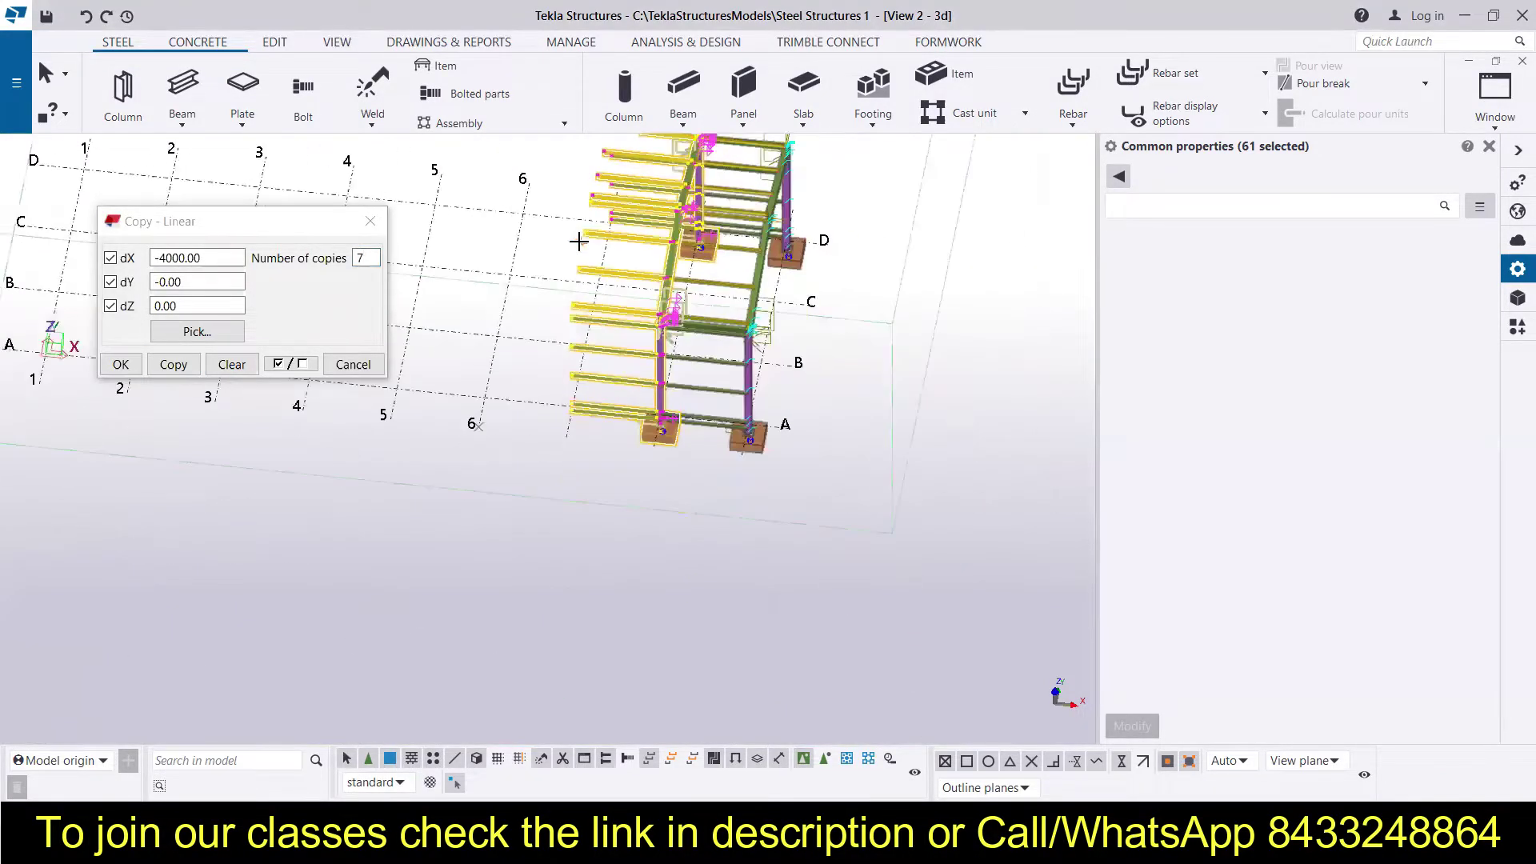
Create the frame copies toward grid 1 without expanding the work area, and finish the linear copy.
{"action": "left_click", "coordinate": [187, 368]}
{"action": "left_click", "coordinate": [173, 365]}
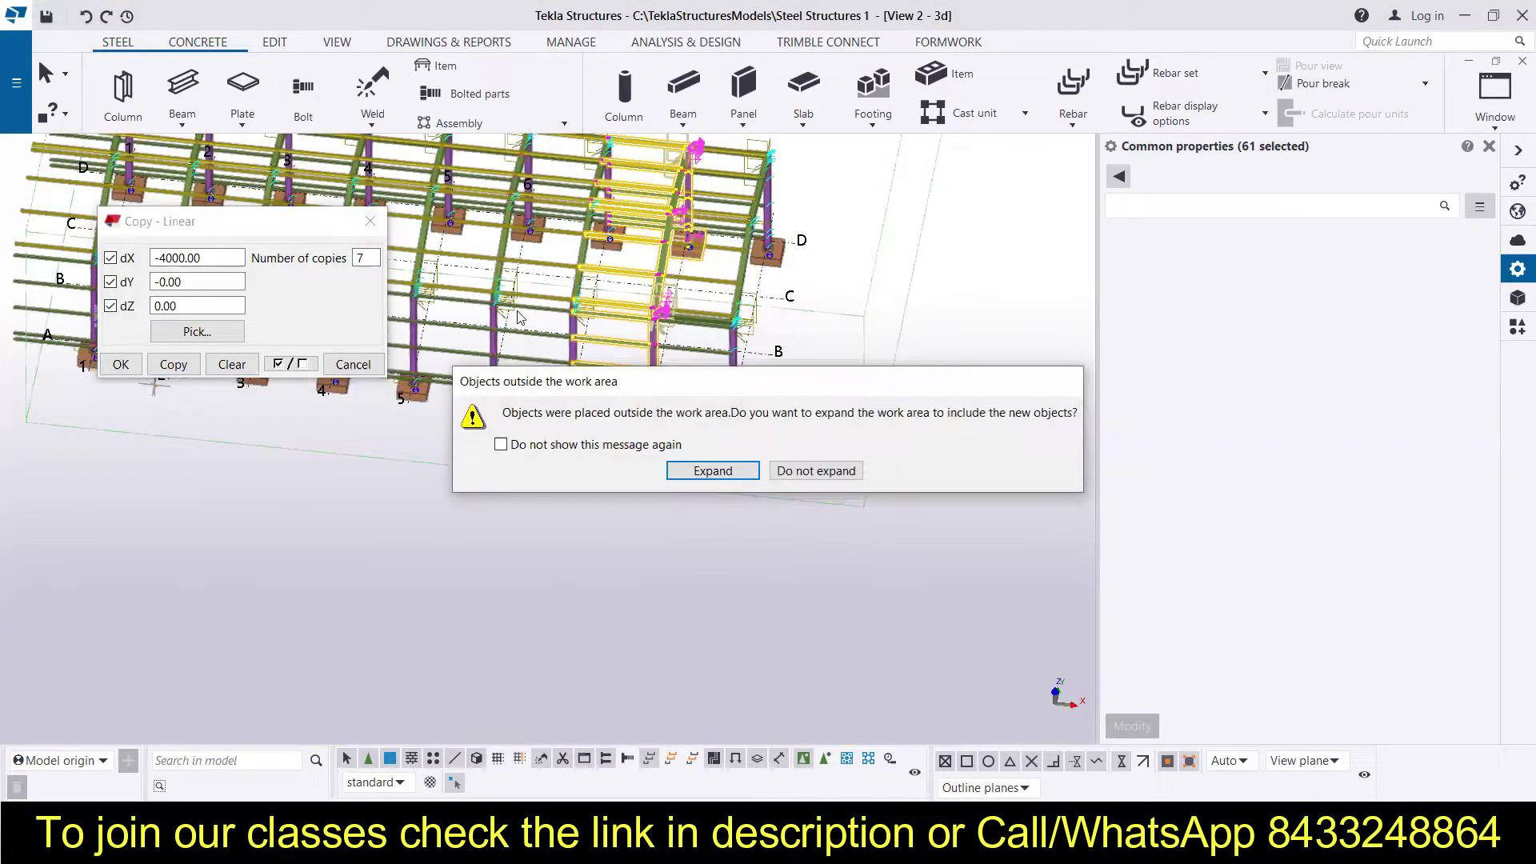
{"action": "left_click", "coordinate": [813, 470]}
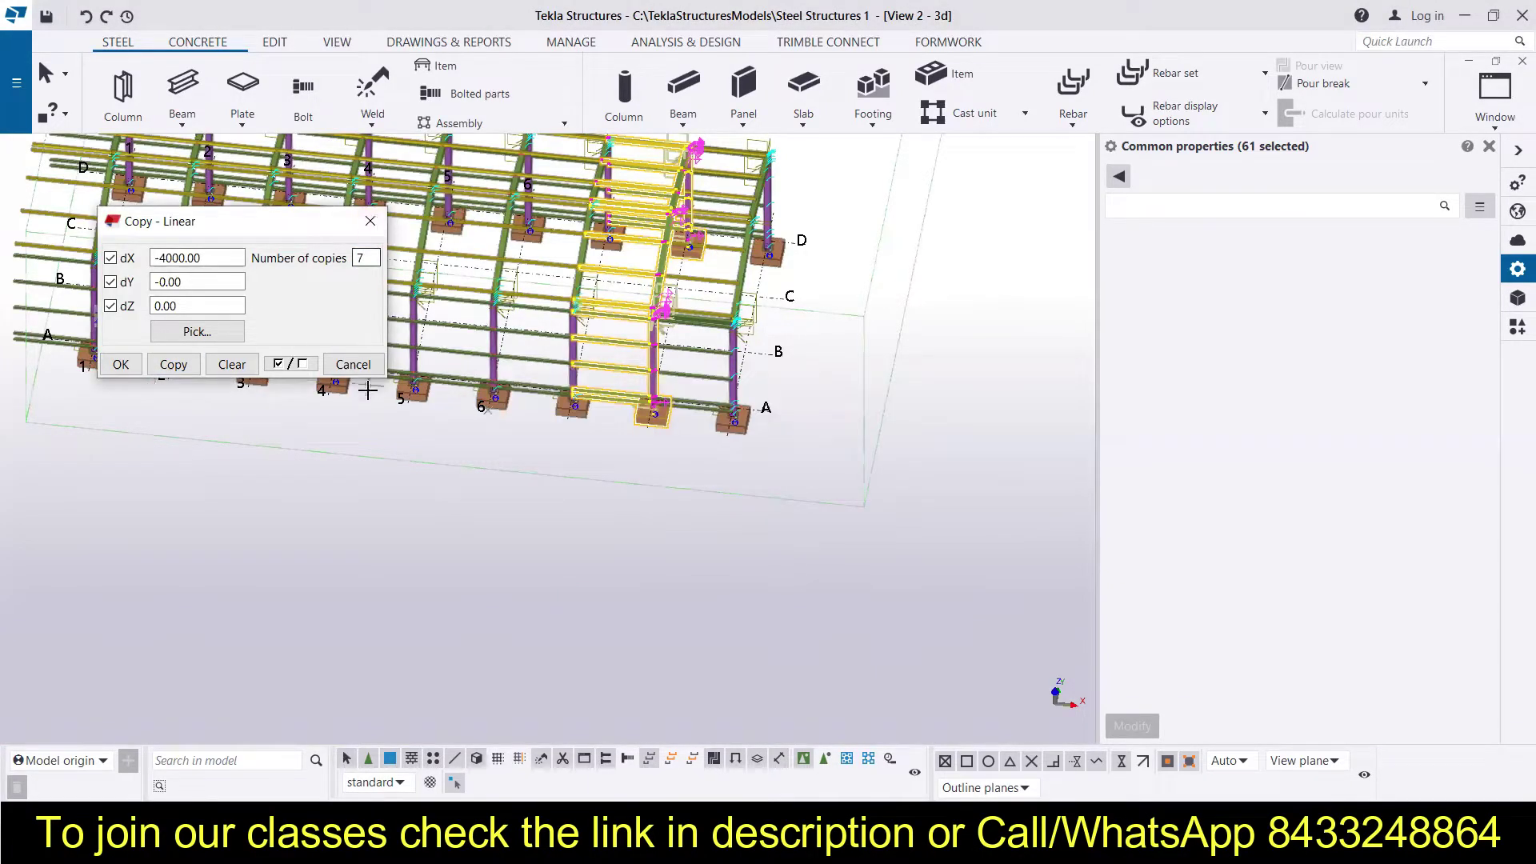
{"action": "left_click", "coordinate": [353, 364]}
{"action": "scroll", "coordinate": [512, 486], "scroll_direction": "down", "scroll_amount": 3}
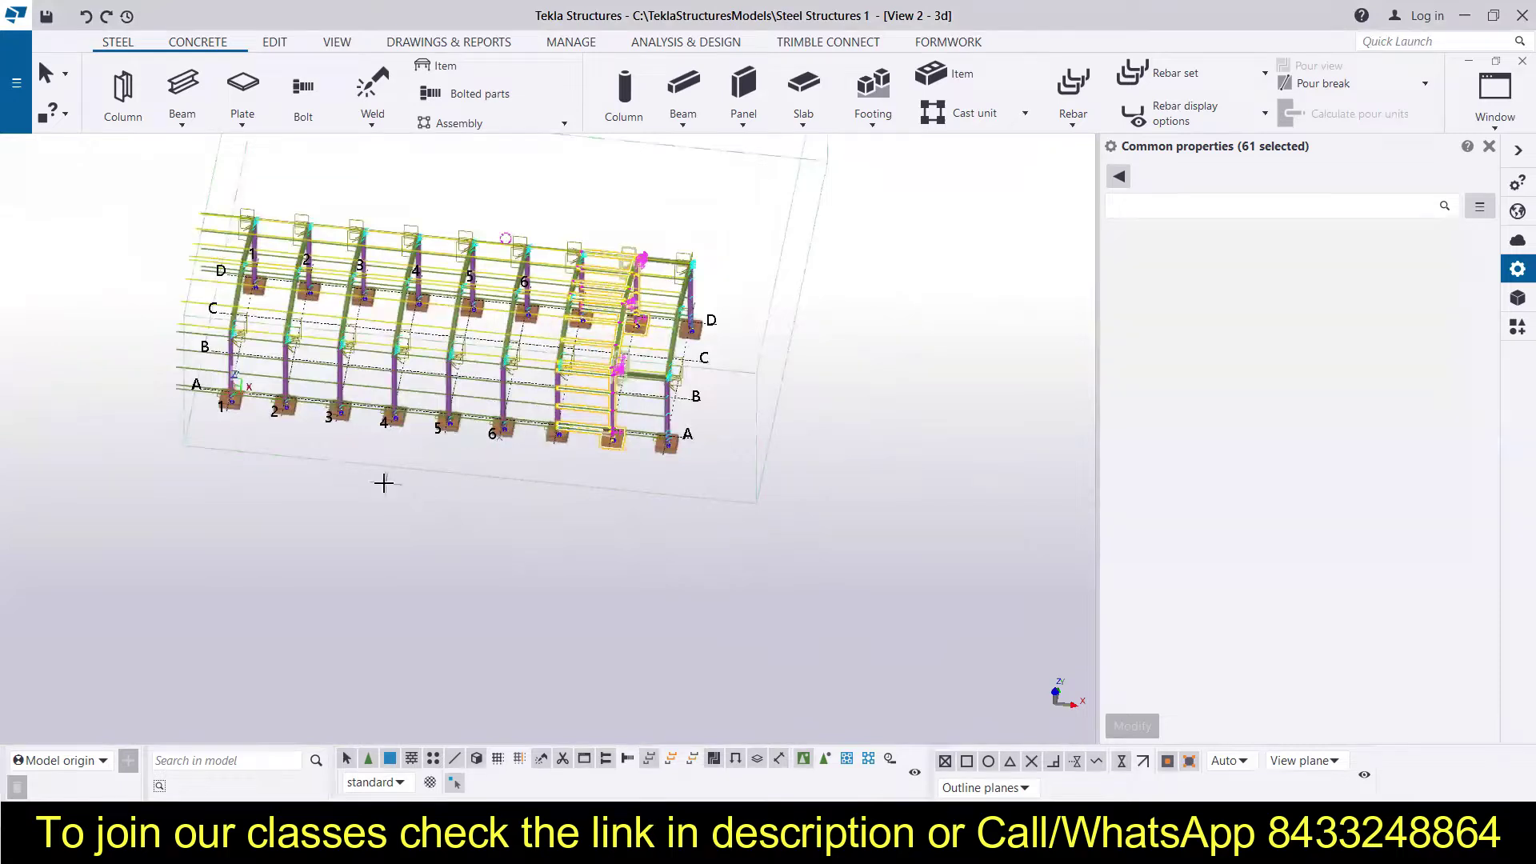
Delete the purlins and girts that overhang beyond the end frame on grid 1.
{"action": "scroll", "coordinate": [637, 318], "scroll_direction": "up", "scroll_amount": 5}
{"action": "scroll", "coordinate": [864, 353], "scroll_direction": "down", "scroll_amount": 5}
{"action": "middle_click_drag", "start_coordinate": [542, 514], "coordinate": [801, 474], "text": "ctrl"}
{"action": "left_click", "coordinate": [752, 556]}
{"action": "scroll", "coordinate": [346, 319], "scroll_direction": "up", "scroll_amount": 5}
{"action": "middle_click_drag", "start_coordinate": [346, 318], "coordinate": [541, 384]}
{"action": "middle_click_drag", "start_coordinate": [661, 524], "coordinate": [584, 521], "text": "ctrl"}
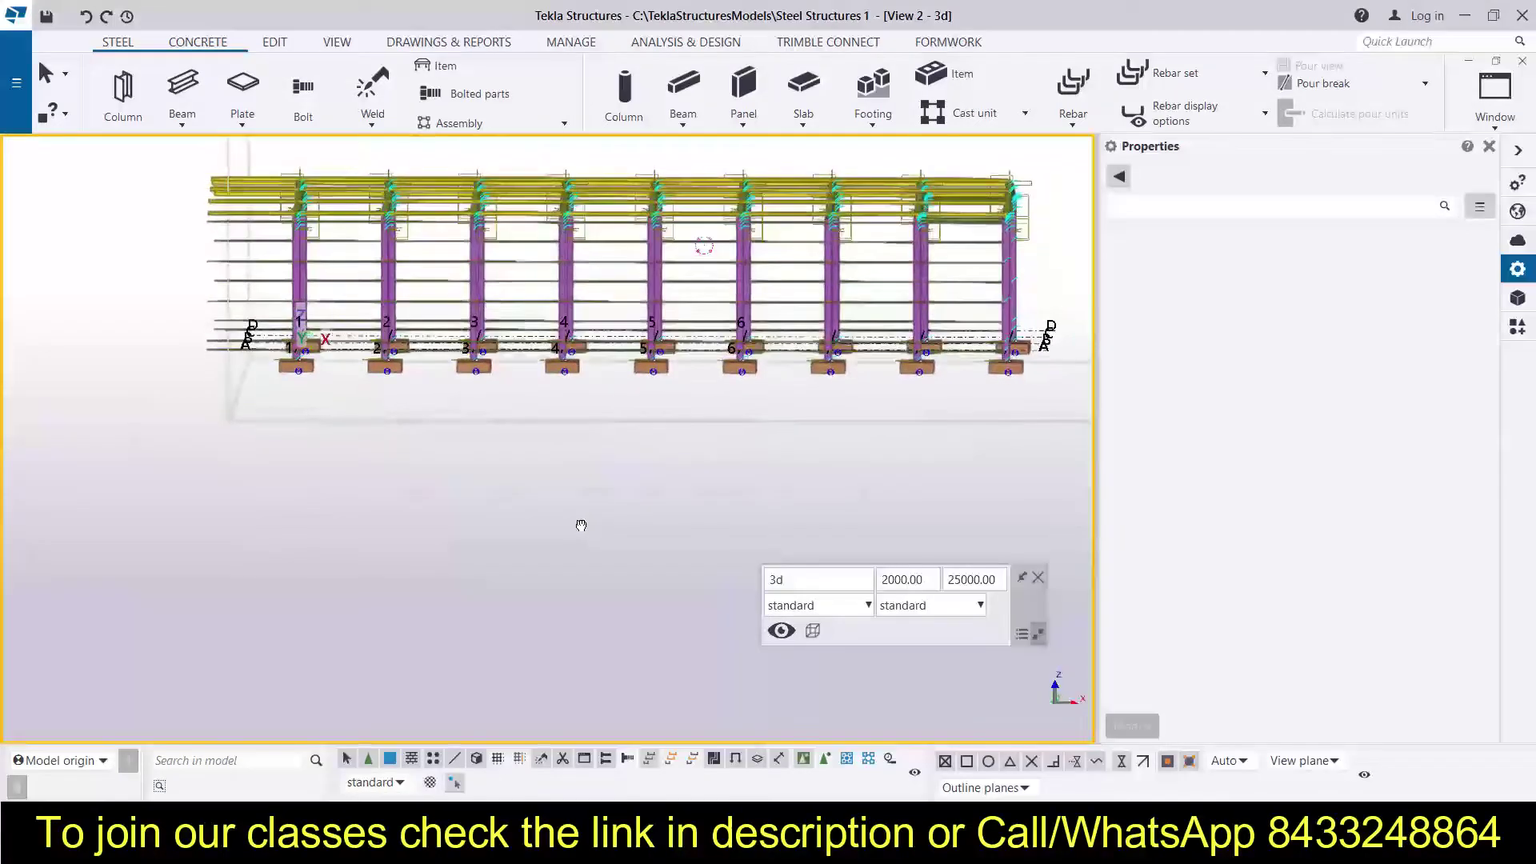
{"action": "scroll", "coordinate": [244, 312], "scroll_direction": "down", "scroll_amount": 2}
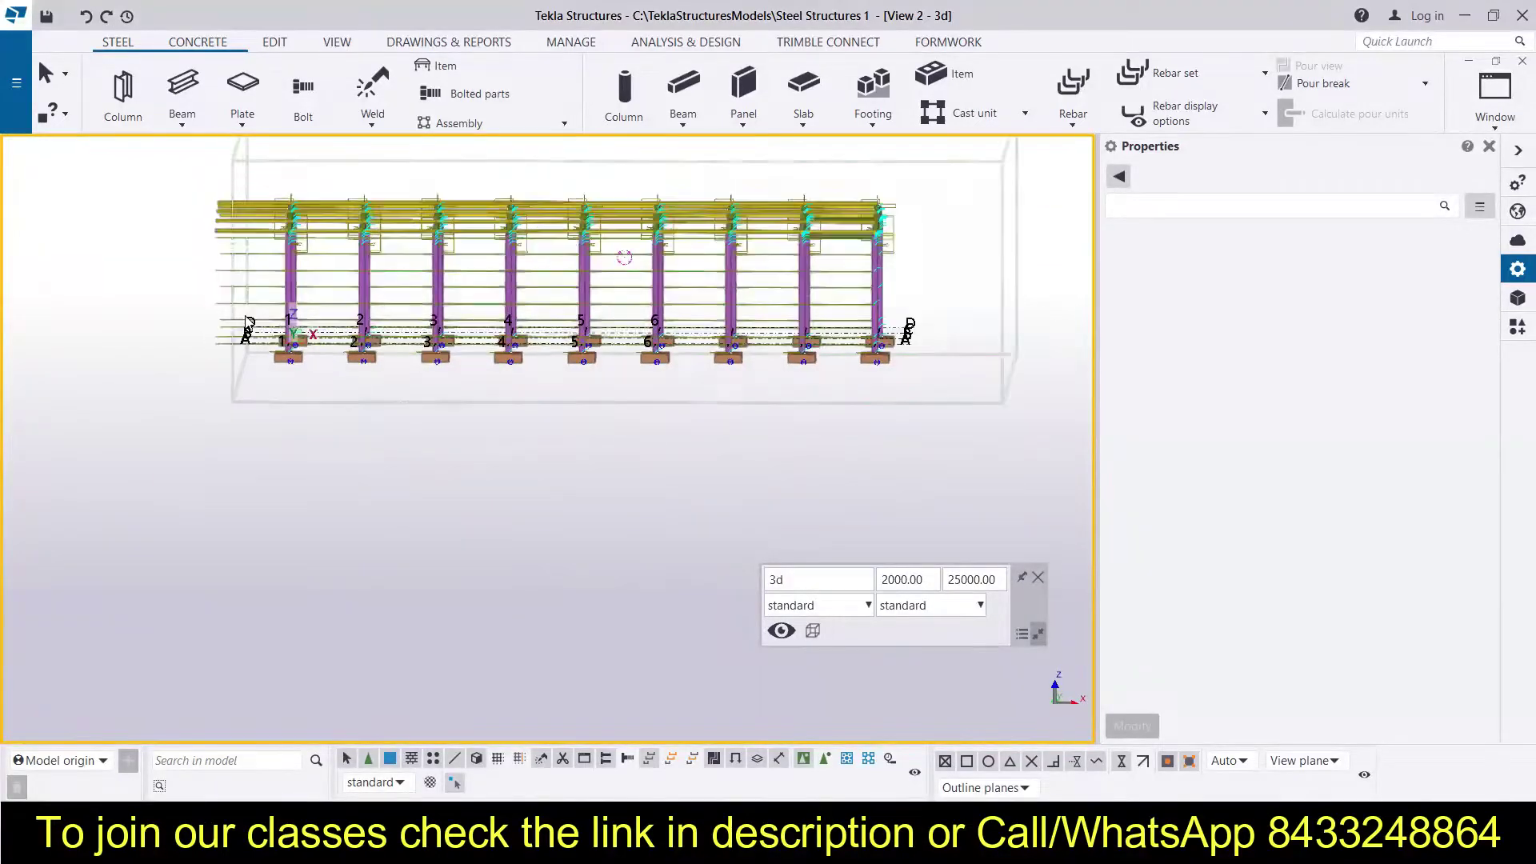
{"action": "middle_click_drag", "start_coordinate": [238, 290], "coordinate": [428, 418]}
{"action": "scroll", "coordinate": [428, 419], "scroll_direction": "up", "scroll_amount": 1}
{"action": "scroll", "coordinate": [429, 424], "scroll_direction": "up", "scroll_amount": 3}
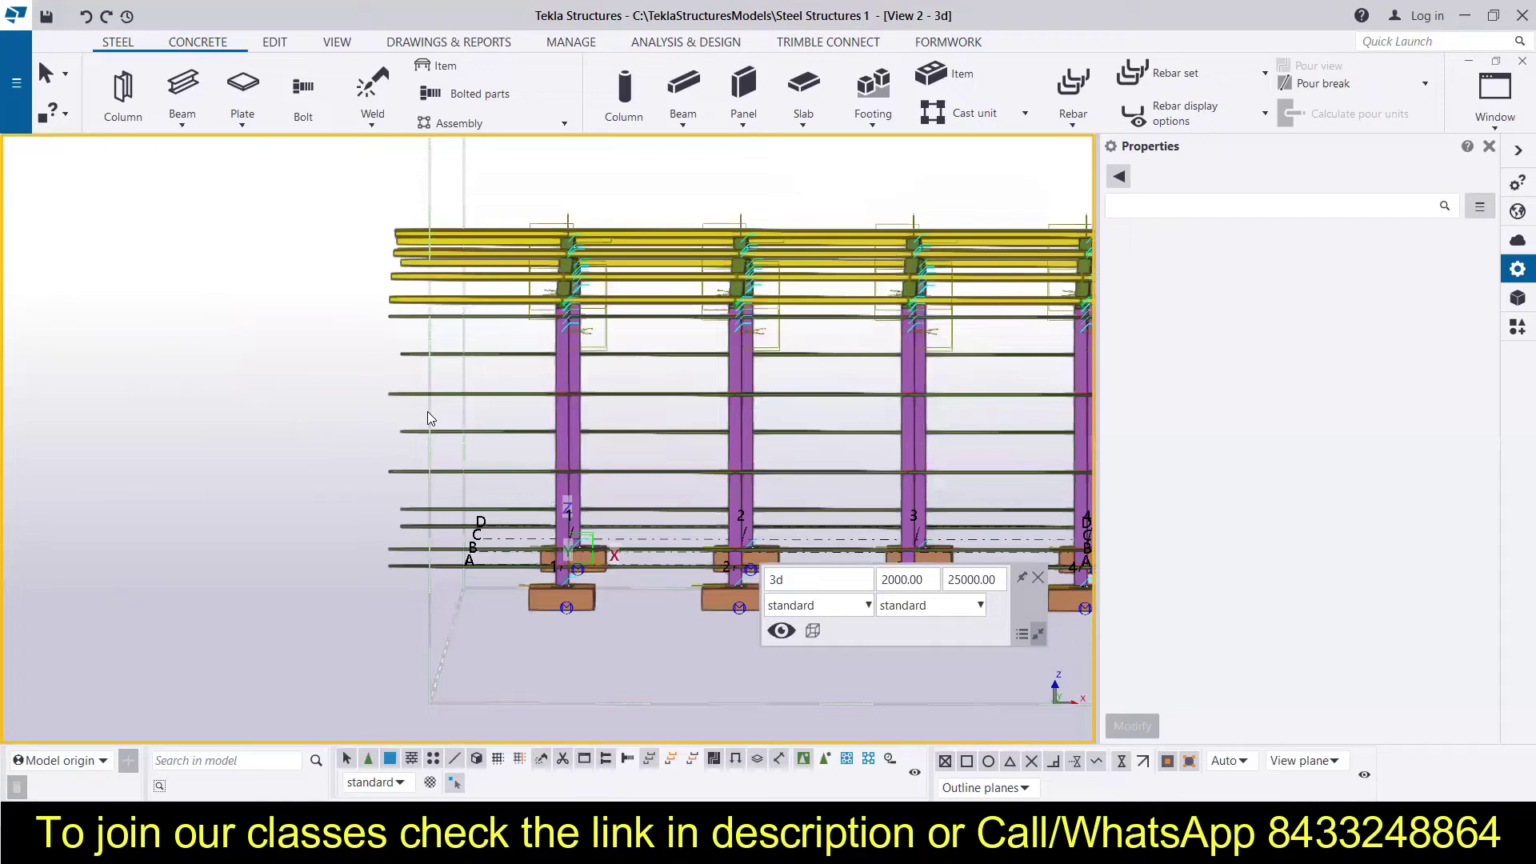
{"action": "left_click_drag", "start_coordinate": [319, 194], "coordinate": [320, 195]}
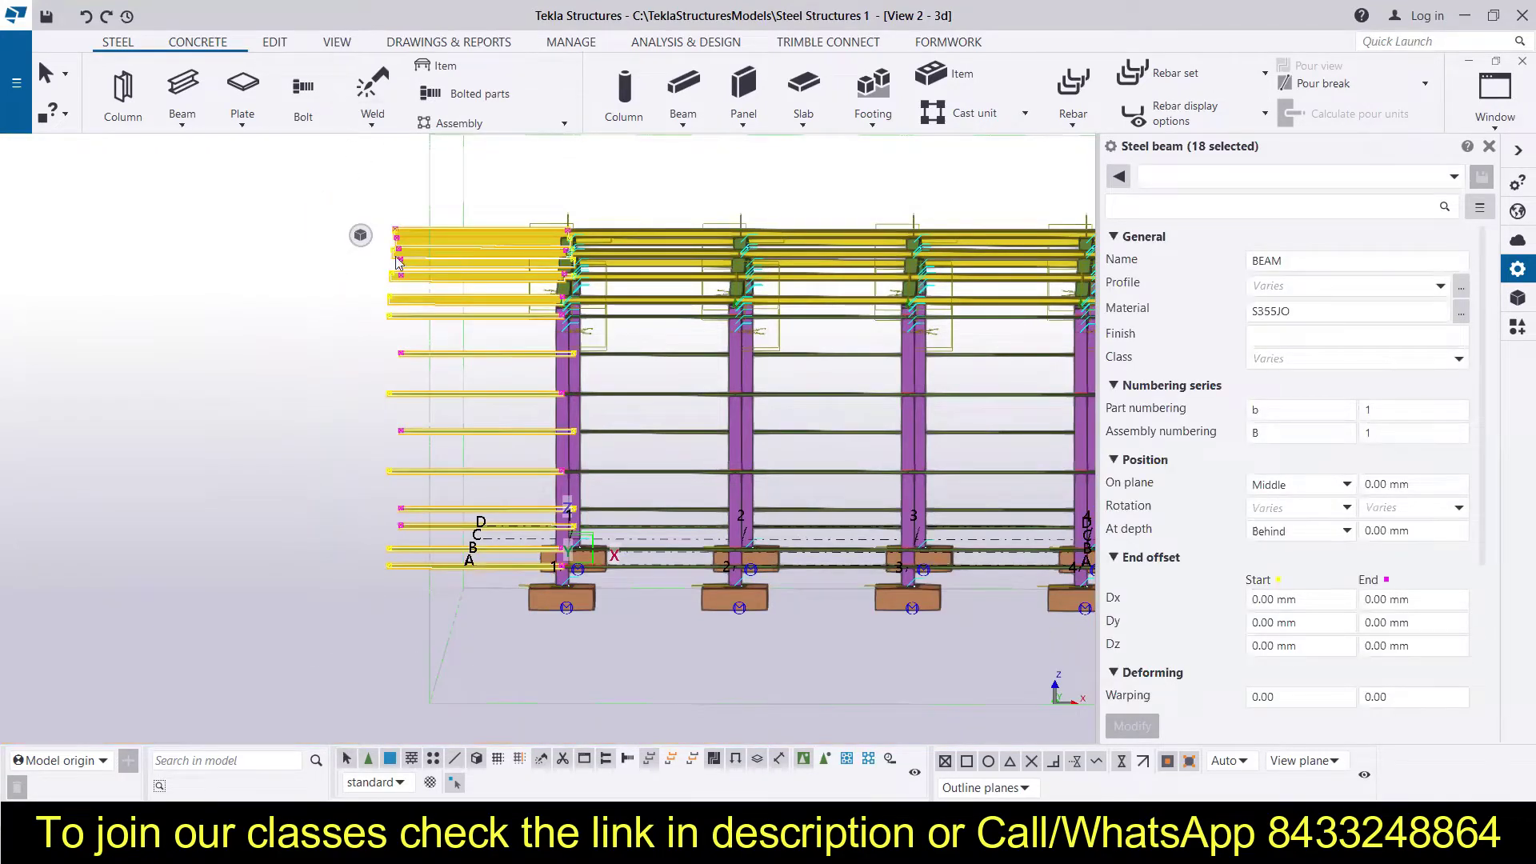
{"action": "key", "text": "Delete"}
Select the two uppermost girt cleats with their bolts on the grid A column of the grid 1 frame.
{"action": "scroll", "coordinate": [522, 370], "scroll_direction": "up", "scroll_amount": 10}
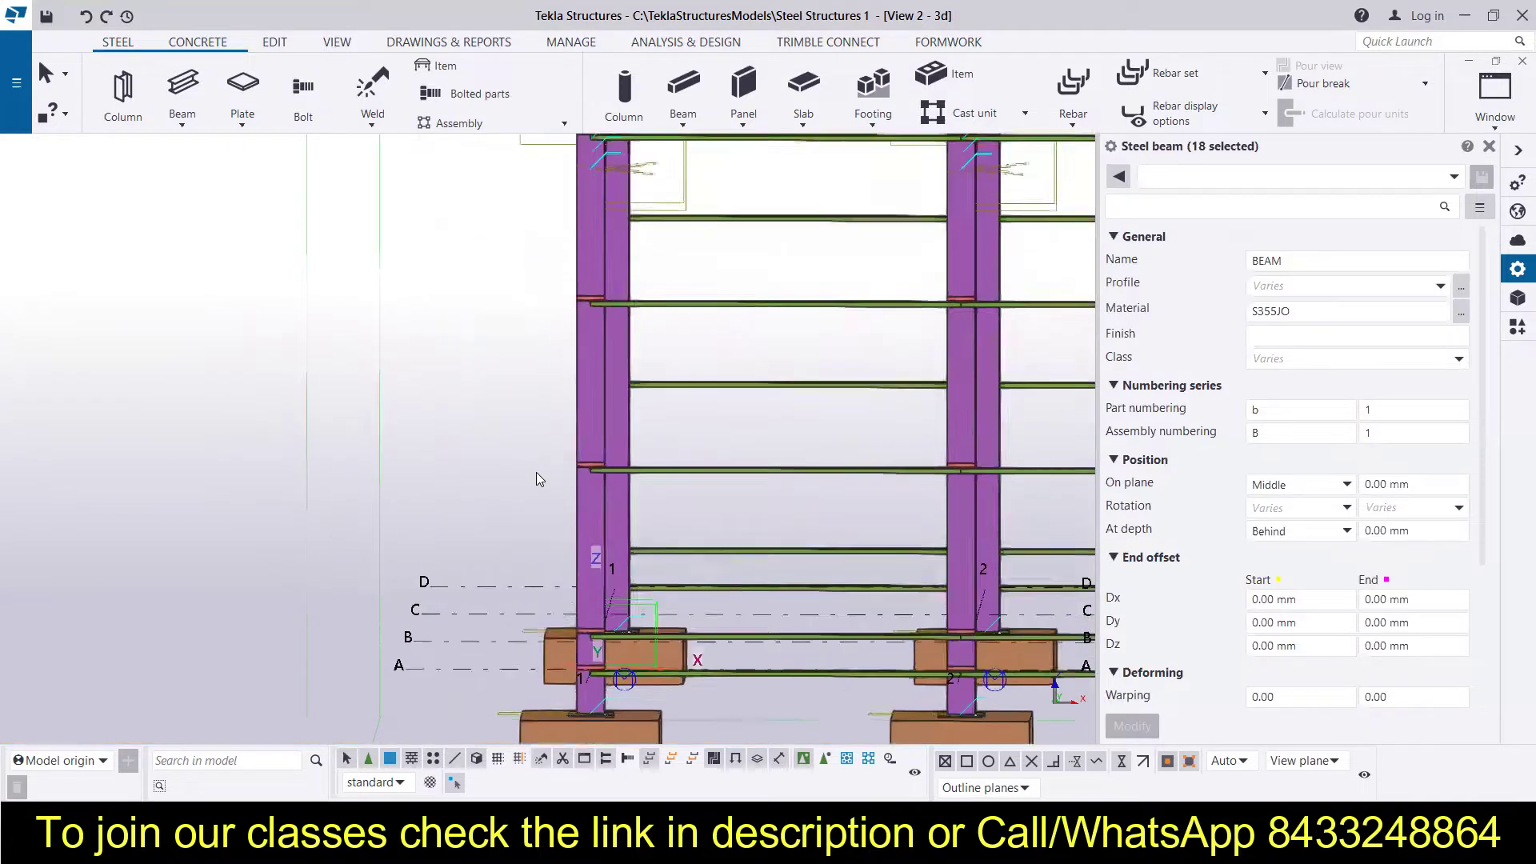
{"action": "scroll", "coordinate": [579, 352], "scroll_direction": "down", "scroll_amount": 10}
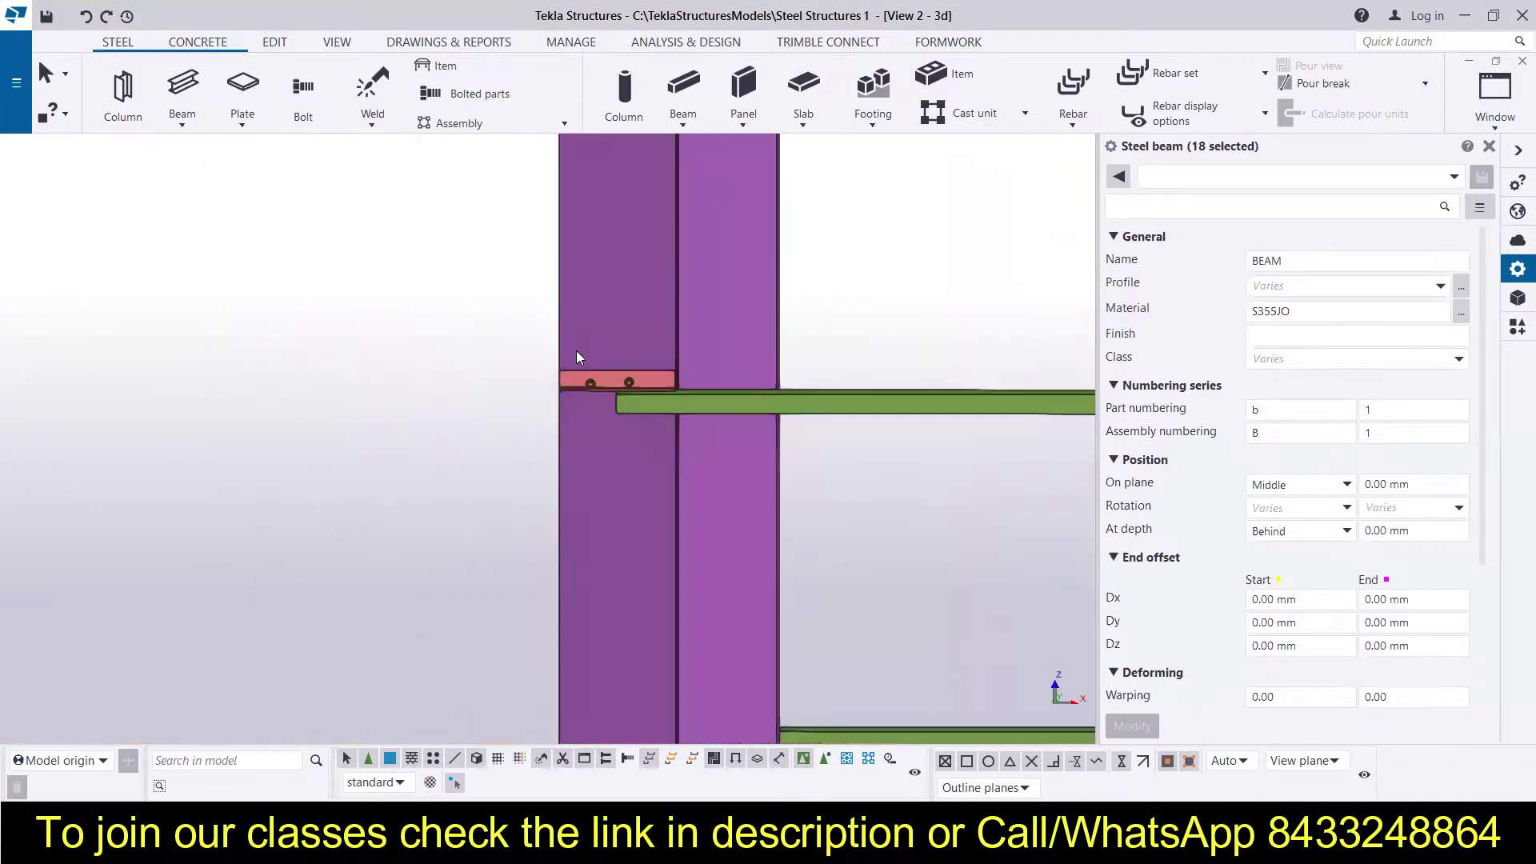
{"action": "scroll", "coordinate": [588, 360], "scroll_direction": "up", "scroll_amount": 10}
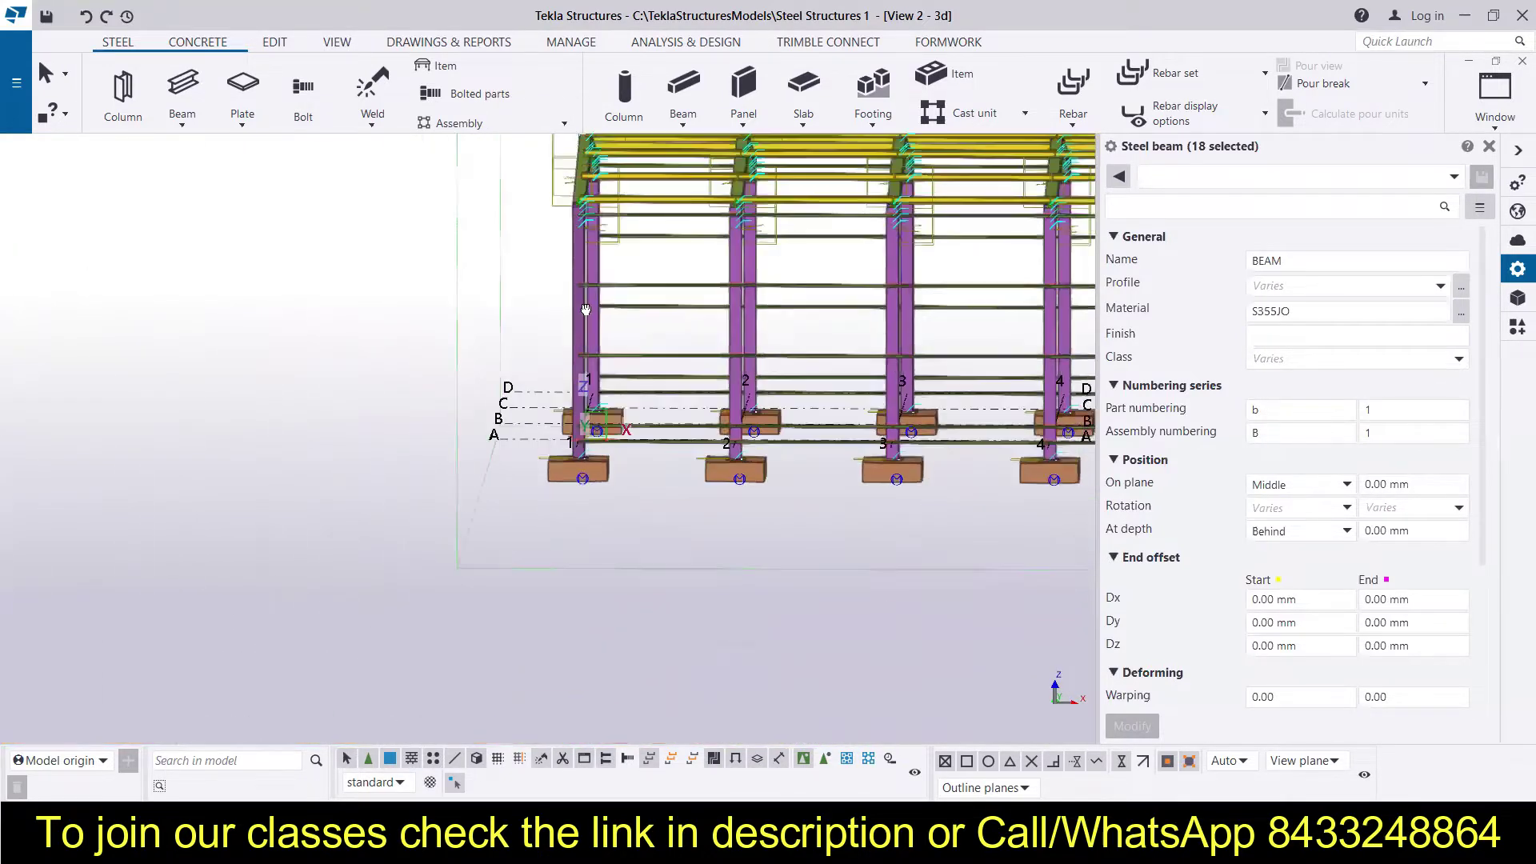
{"action": "scroll", "coordinate": [592, 466], "scroll_direction": "up", "scroll_amount": 5}
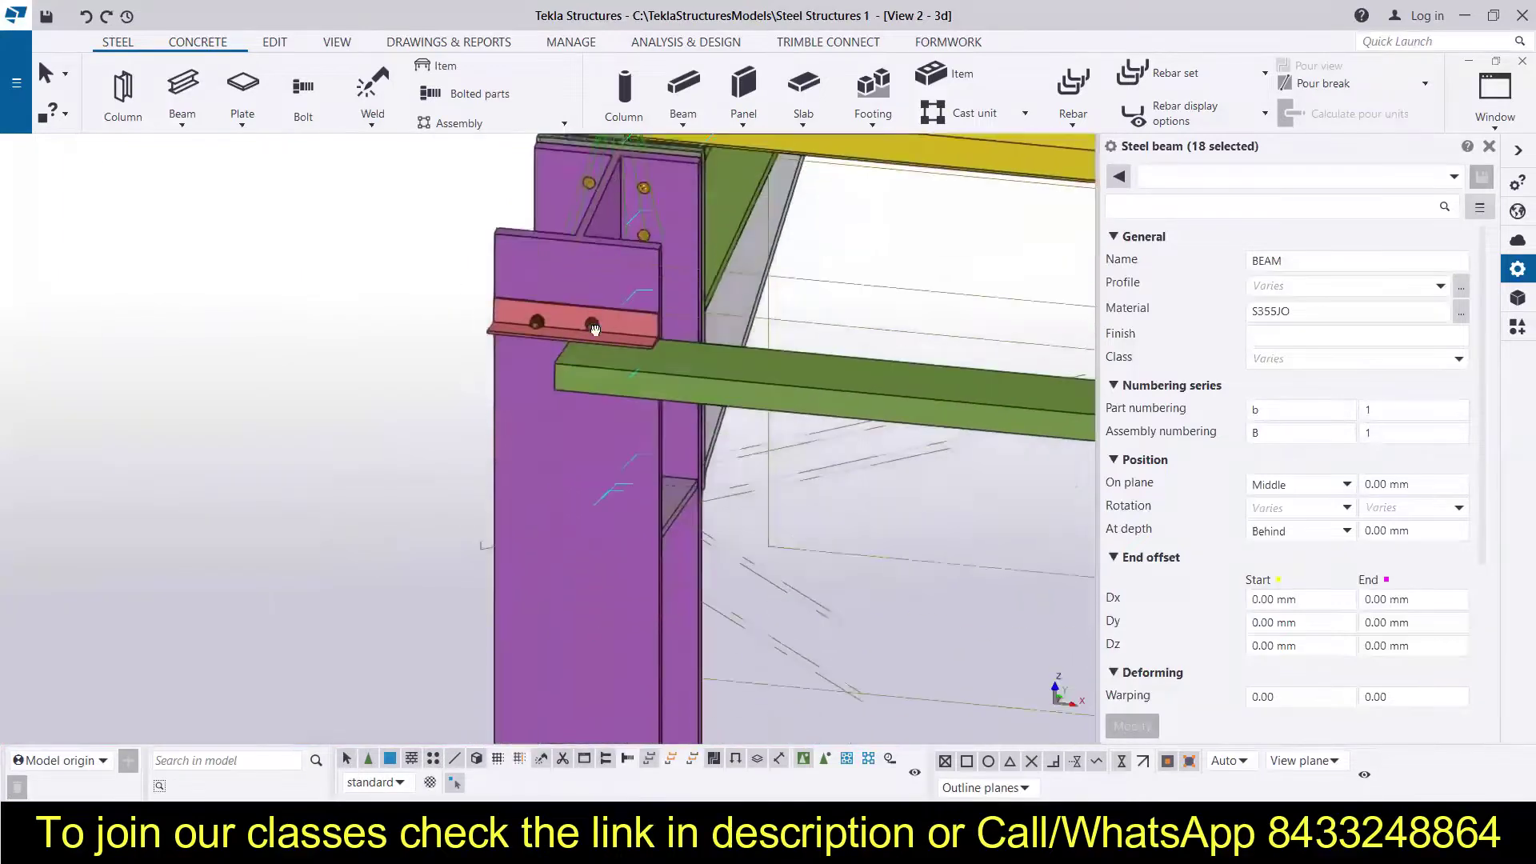
{"action": "left_click", "coordinate": [588, 344]}
{"action": "scroll", "coordinate": [589, 228], "scroll_direction": "down", "scroll_amount": 7}
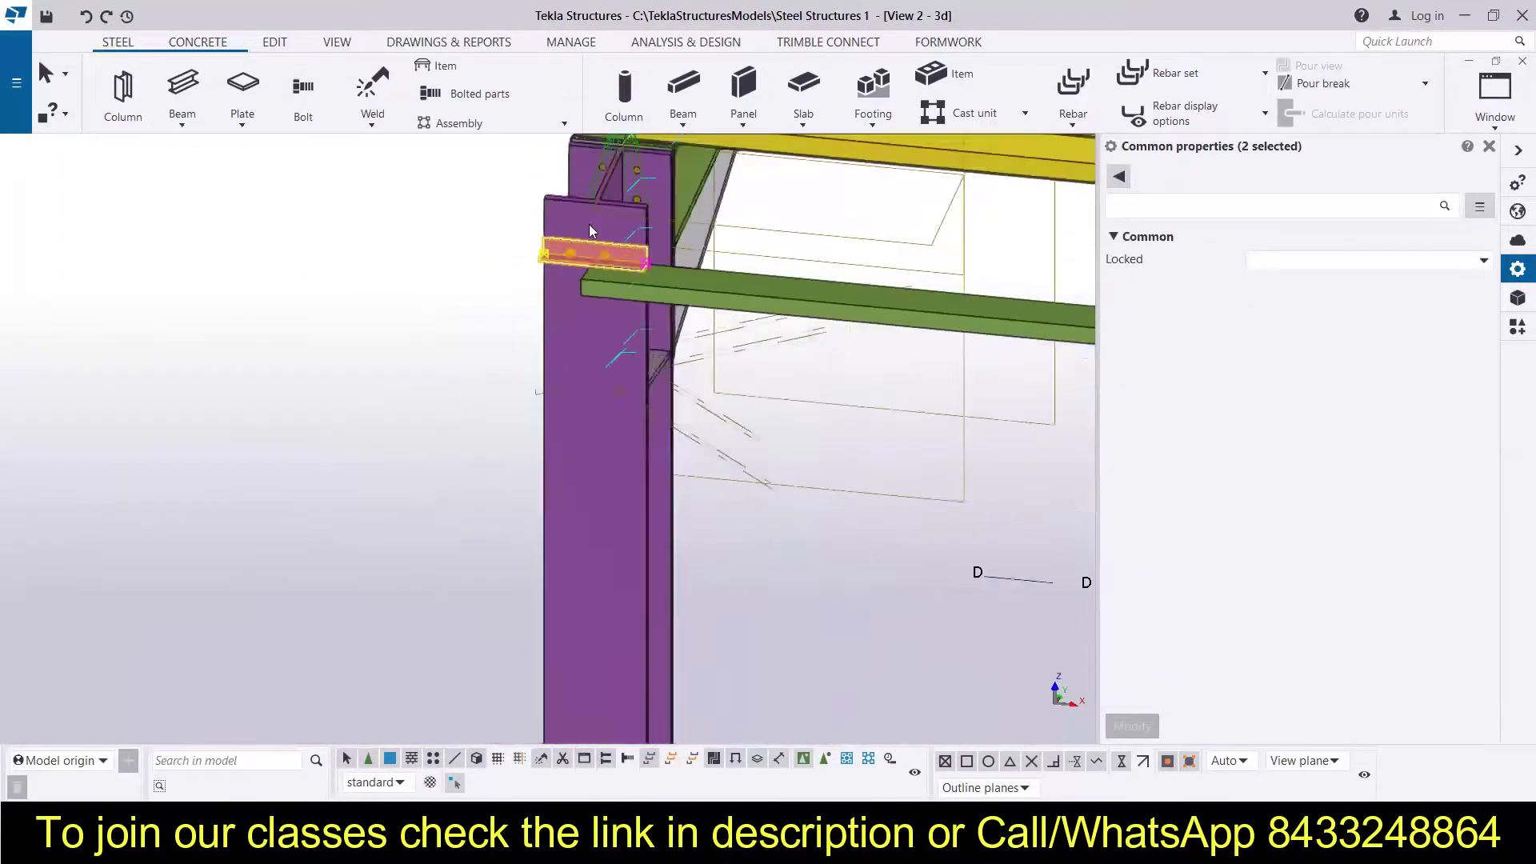
{"action": "scroll", "coordinate": [560, 501], "scroll_direction": "up", "scroll_amount": 7}
{"action": "left_click", "coordinate": [741, 385], "text": "ctrl"}
{"action": "left_click", "coordinate": [747, 385], "text": "ctrl"}
{"action": "scroll", "coordinate": [493, 340], "scroll_direction": "down", "scroll_amount": 8}
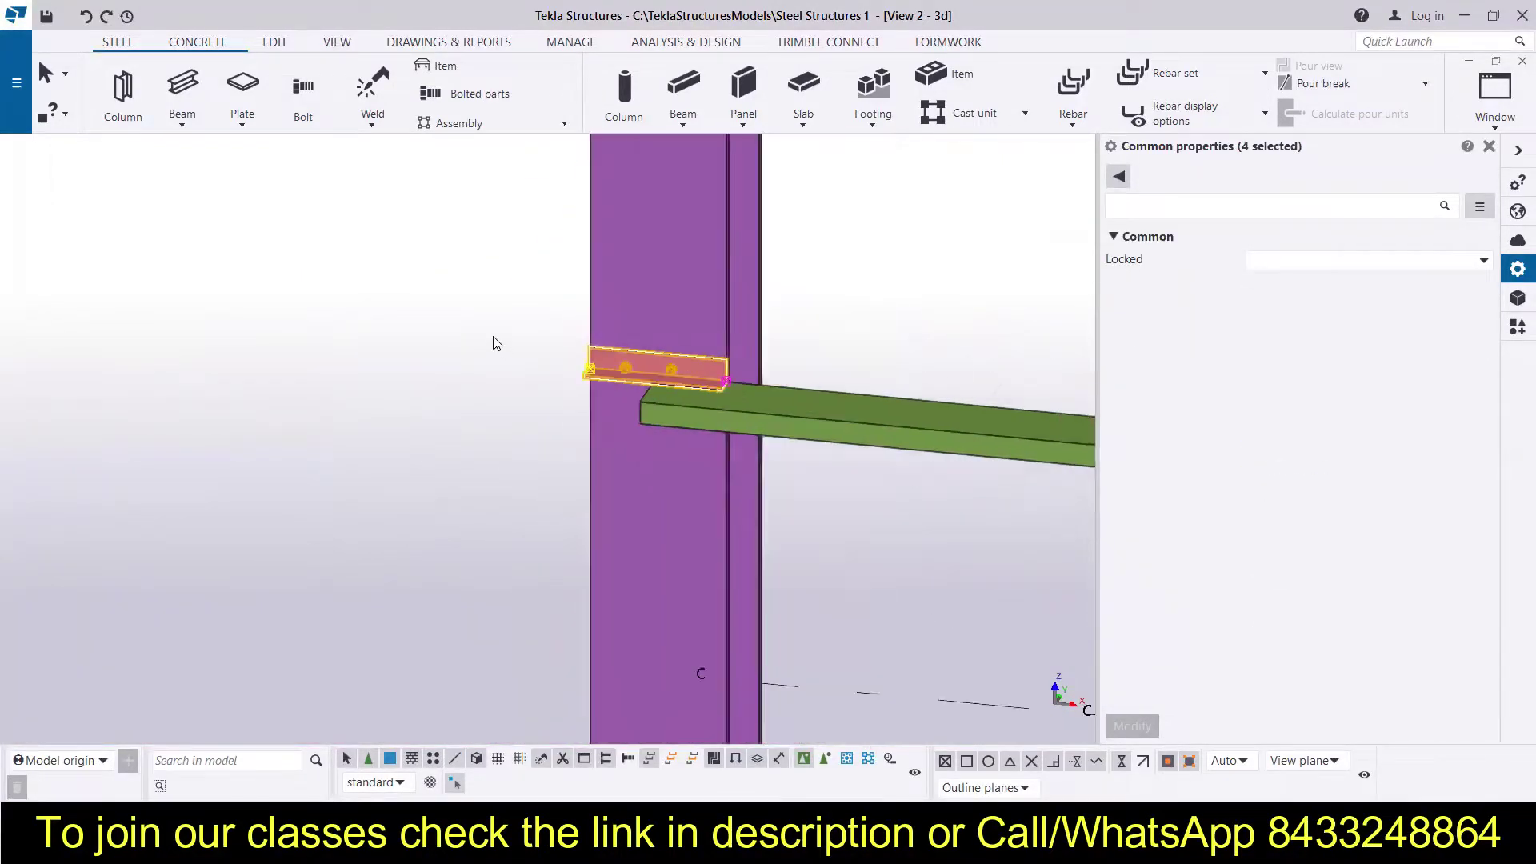
Add the middle cleat and the two cleats near the base of the A-1 column, with their bolts, to the selection.
{"action": "scroll", "coordinate": [466, 421], "scroll_direction": "up", "scroll_amount": 6}
{"action": "scroll", "coordinate": [675, 384], "scroll_direction": "down", "scroll_amount": 2}
{"action": "scroll", "coordinate": [712, 227], "scroll_direction": "up", "scroll_amount": 7}
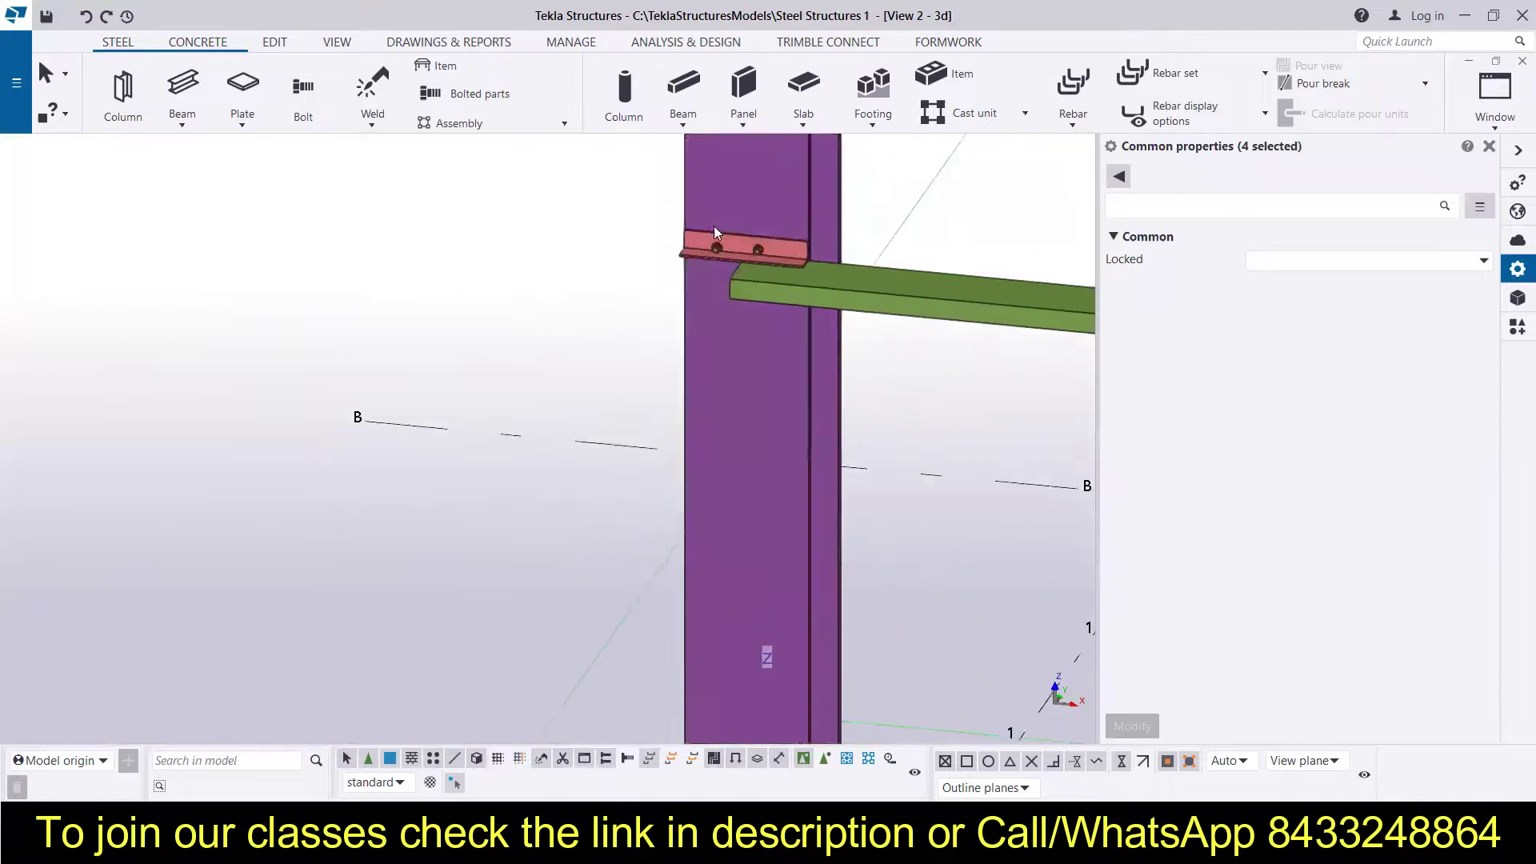
{"action": "left_click", "coordinate": [742, 266], "text": "ctrl"}
{"action": "left_click", "coordinate": [741, 266], "text": "ctrl"}
{"action": "scroll", "coordinate": [680, 195], "scroll_direction": "down", "scroll_amount": 9}
{"action": "scroll", "coordinate": [692, 424], "scroll_direction": "up", "scroll_amount": 8}
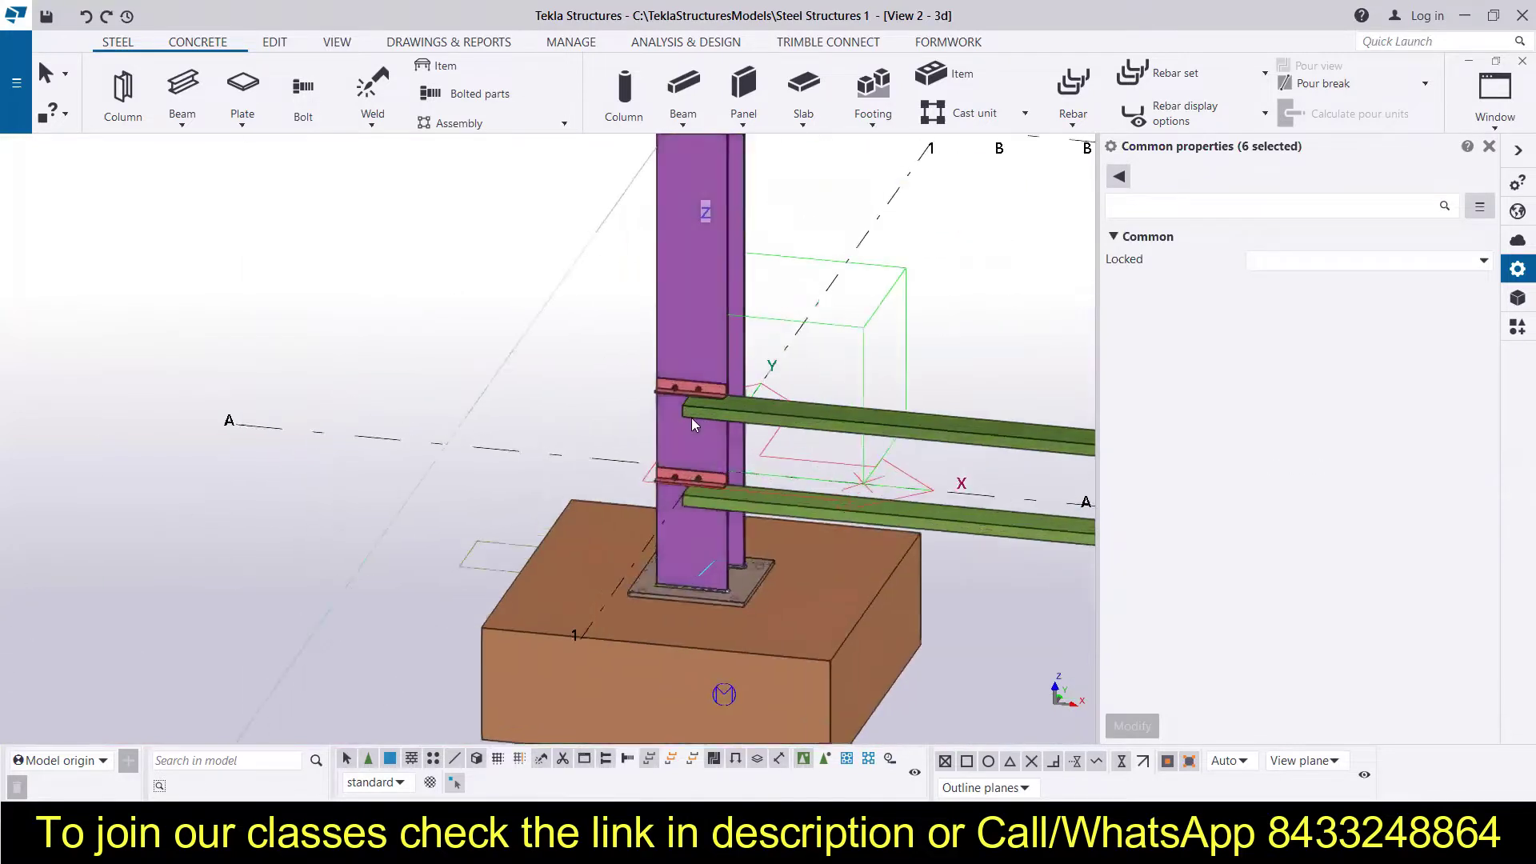
{"action": "left_click", "coordinate": [760, 336], "text": "ctrl"}
{"action": "left_click", "coordinate": [710, 342], "text": "ctrl"}
{"action": "left_click", "coordinate": [712, 610], "text": "ctrl"}
{"action": "scroll", "coordinate": [534, 548], "scroll_direction": "down", "scroll_amount": 10}
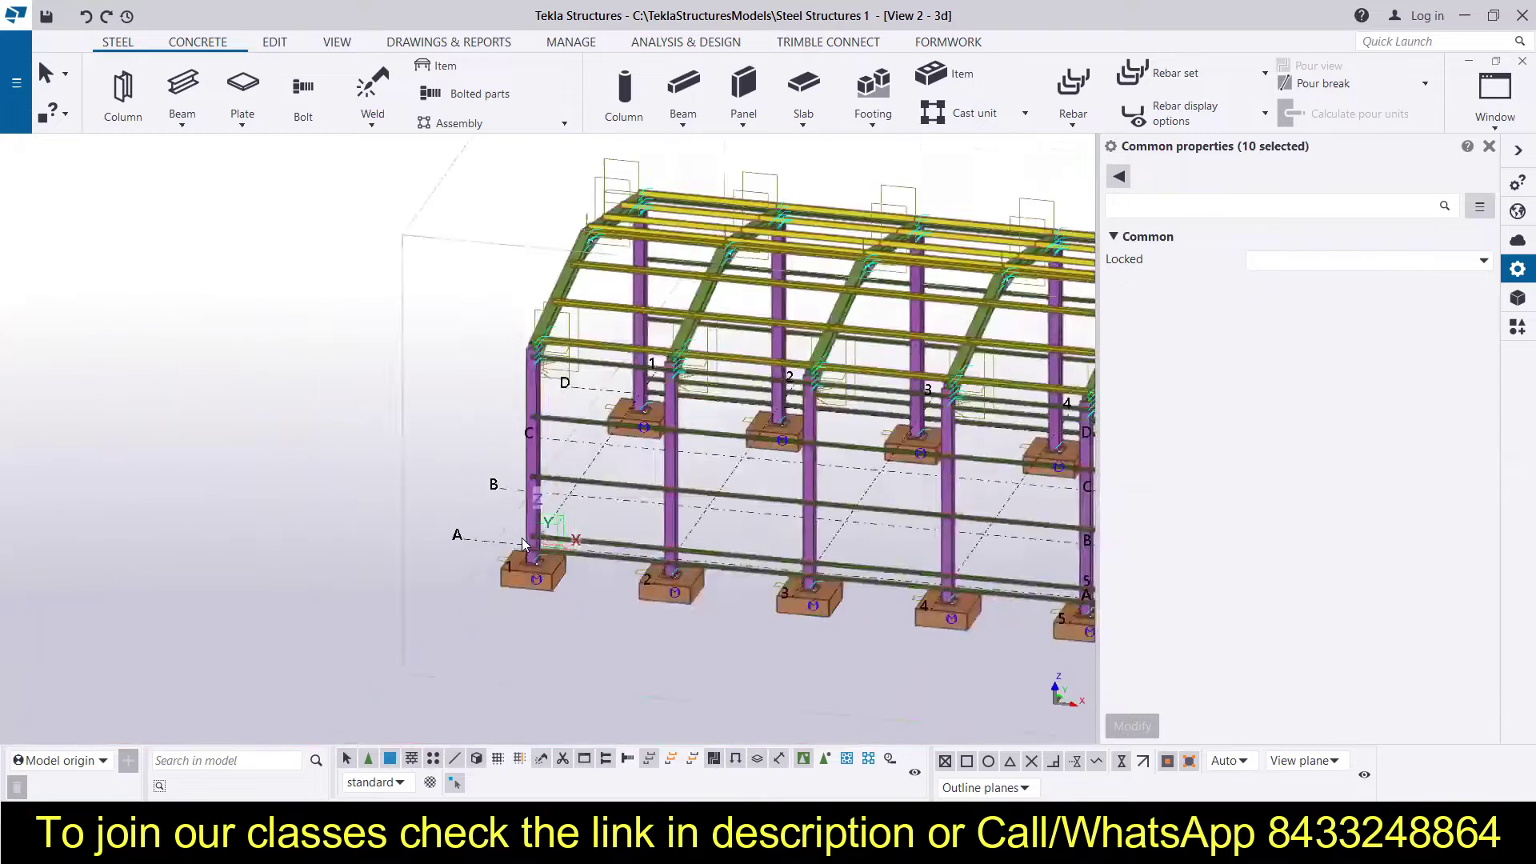
Select the two uppermost girt cleats with their bolts on the grid D column of the grid 1 frame.
{"action": "scroll", "coordinate": [523, 546], "scroll_direction": "down", "scroll_amount": 6}
{"action": "middle_click_drag", "start_coordinate": [803, 552], "coordinate": [232, 526], "text": "ctrl"}
{"action": "scroll", "coordinate": [911, 406], "scroll_direction": "up", "scroll_amount": 3}
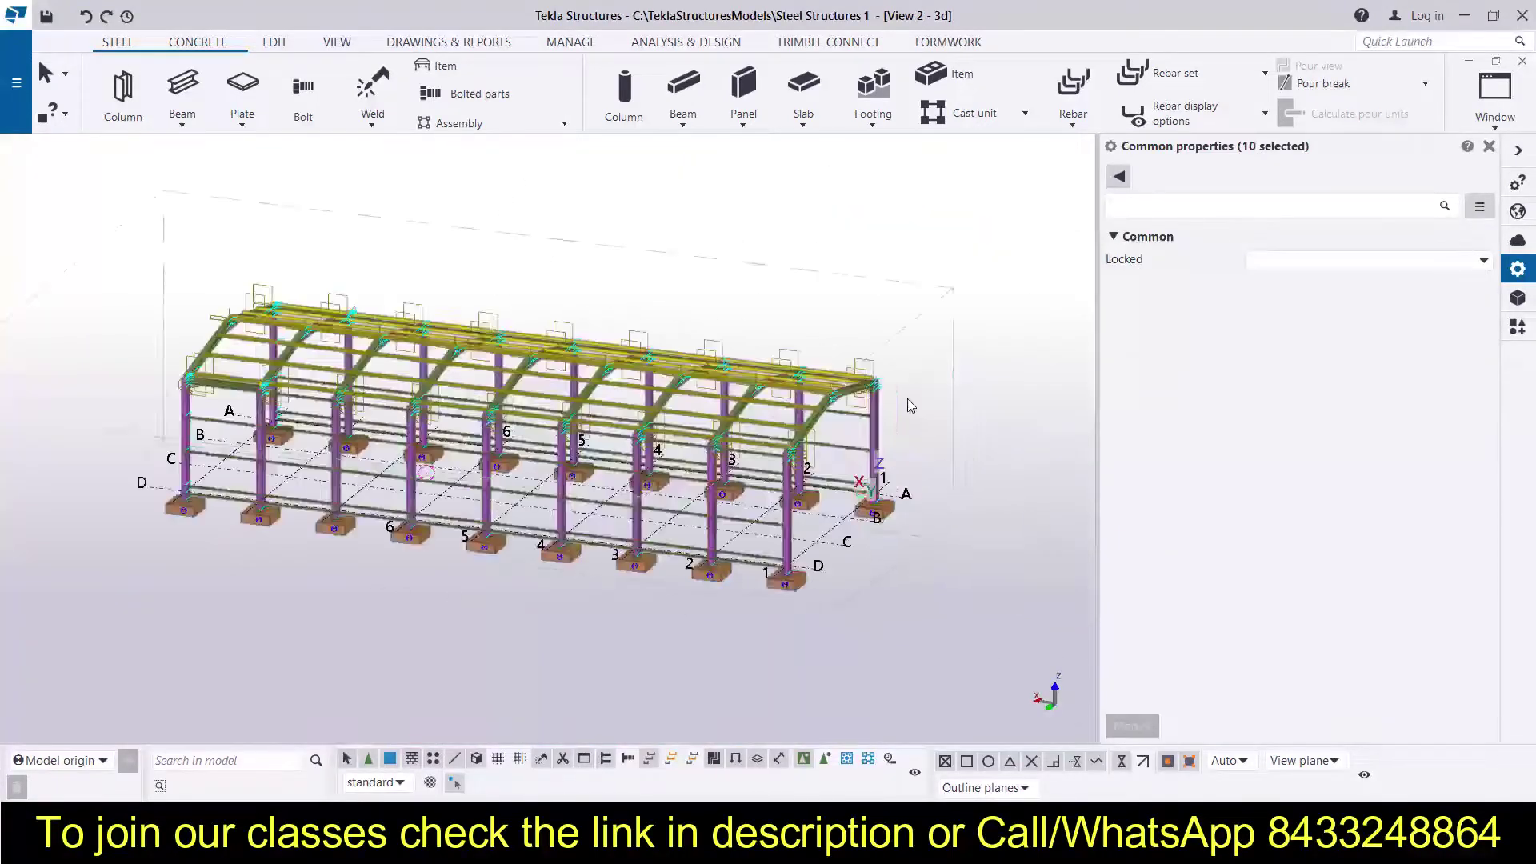
{"action": "scroll", "coordinate": [755, 437], "scroll_direction": "up", "scroll_amount": 10}
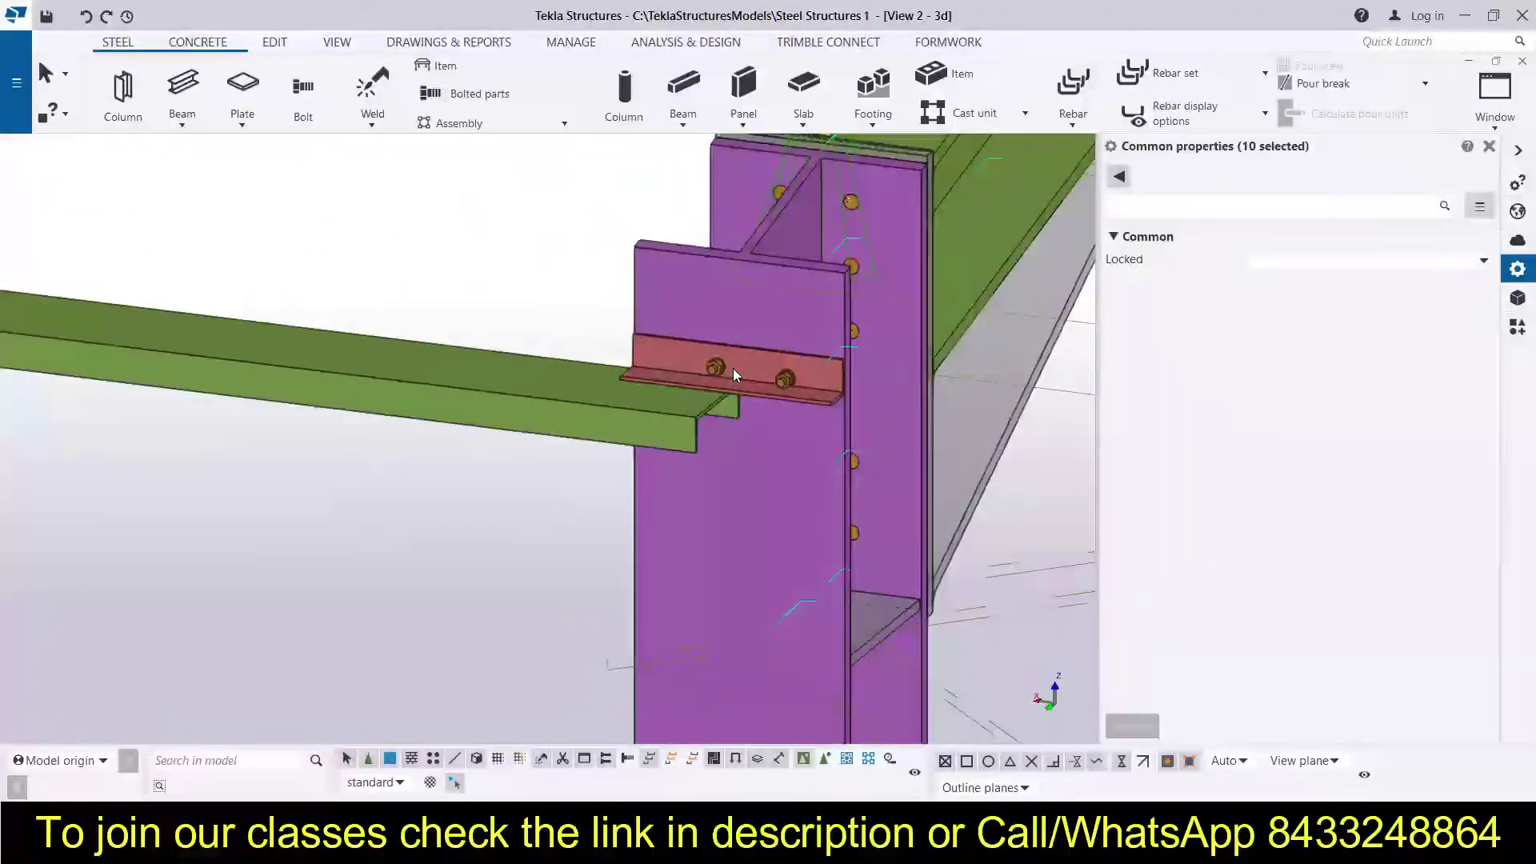
{"action": "left_click", "coordinate": [724, 370]}
{"action": "scroll", "coordinate": [715, 337], "scroll_direction": "down", "scroll_amount": 10}
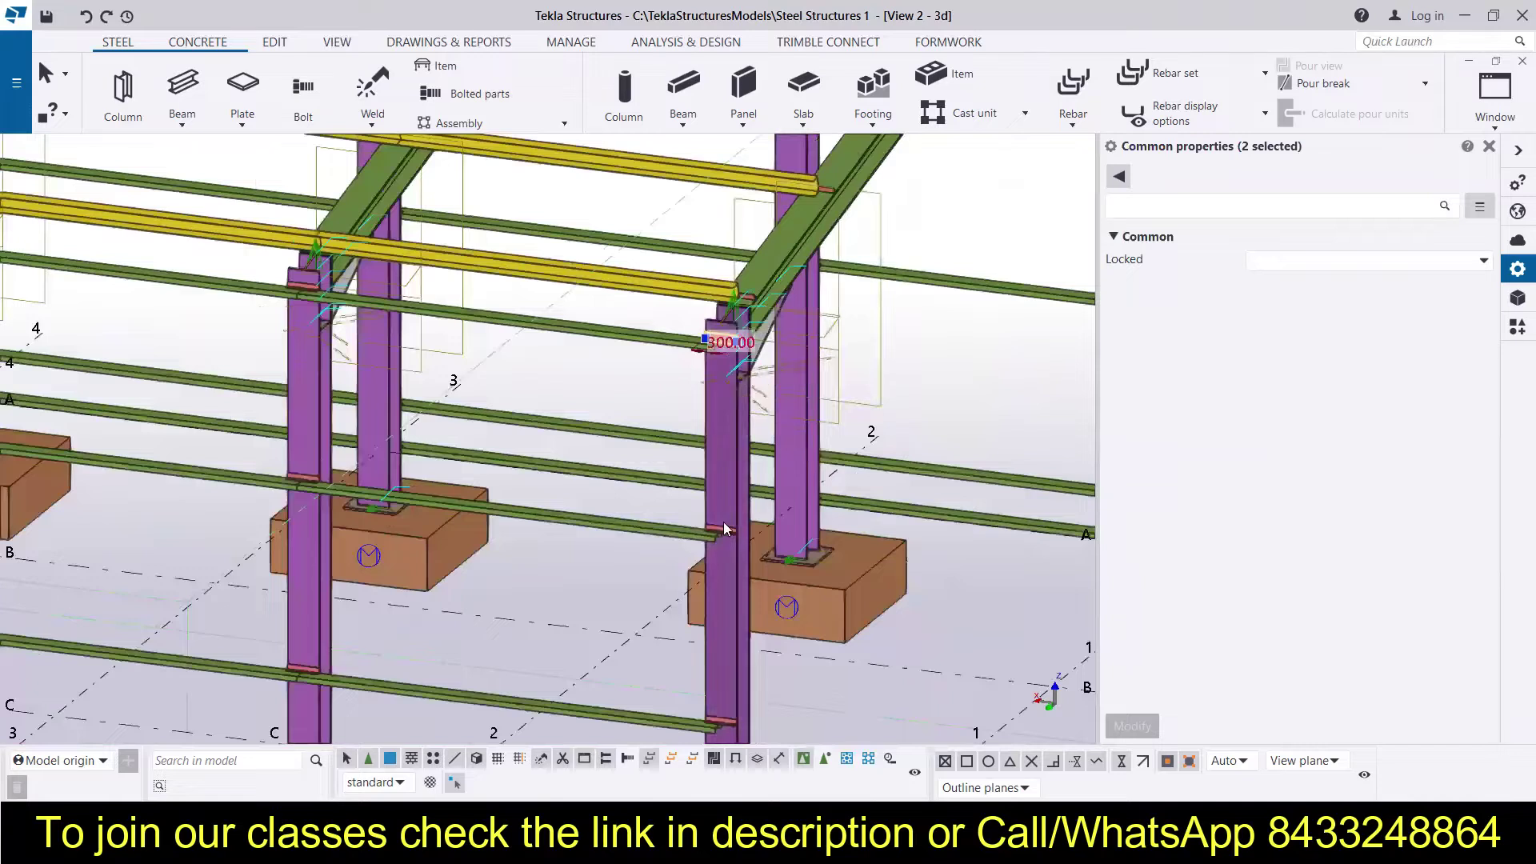
{"action": "scroll", "coordinate": [723, 527], "scroll_direction": "up", "scroll_amount": 5}
{"action": "left_click", "coordinate": [715, 548], "text": "ctrl"}
{"action": "scroll", "coordinate": [742, 557], "scroll_direction": "up", "scroll_amount": 5}
{"action": "left_click", "coordinate": [743, 558], "text": "ctrl"}
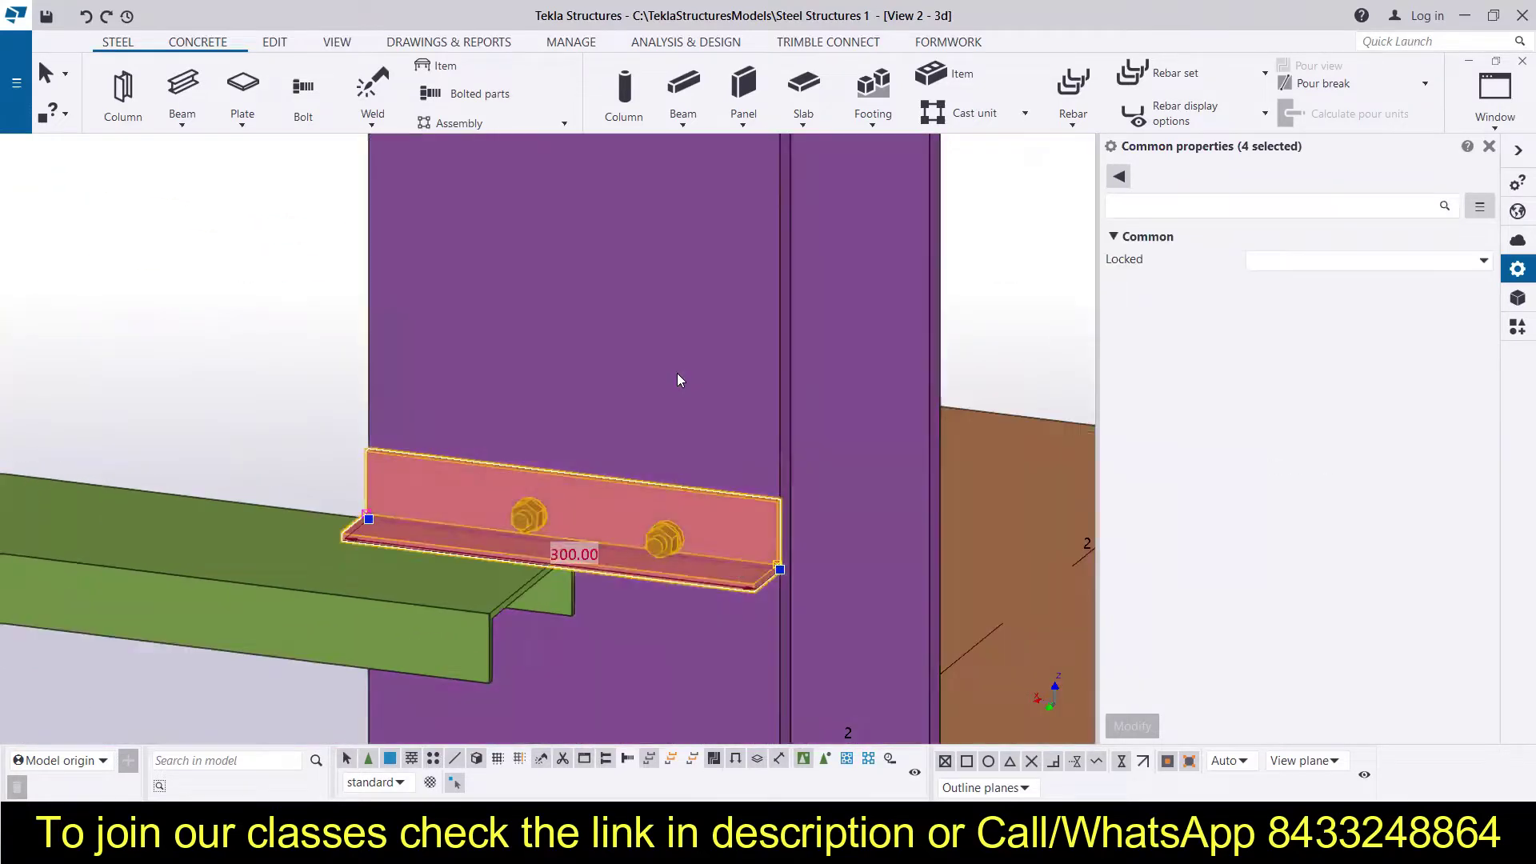
Add the middle girt cleat and its bolts on the D-1 column to the selection.
{"action": "scroll", "coordinate": [680, 368], "scroll_direction": "down", "scroll_amount": 8}
{"action": "scroll", "coordinate": [672, 503], "scroll_direction": "up", "scroll_amount": 8}
{"action": "left_click", "coordinate": [662, 445], "text": "ctrl"}
{"action": "scroll", "coordinate": [752, 456], "scroll_direction": "up", "scroll_amount": 5}
{"action": "left_click", "coordinate": [828, 437], "text": "ctrl"}
{"action": "scroll", "coordinate": [782, 403], "scroll_direction": "down", "scroll_amount": 2}
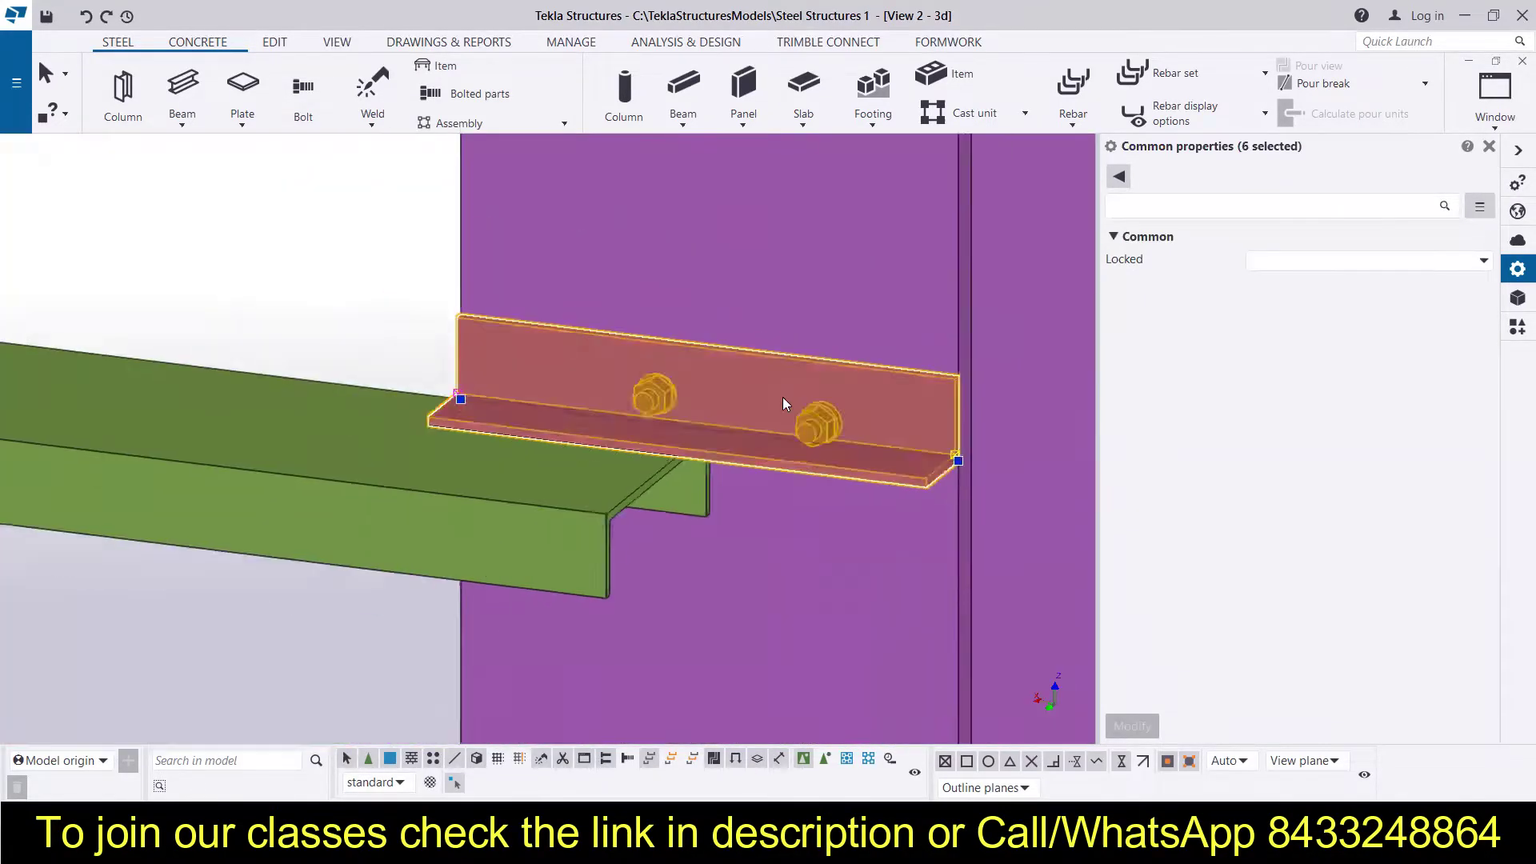
Add the upper of the two girt cleats near the base of the D-1 column, with its bolts, to the selection.
{"action": "scroll", "coordinate": [783, 397], "scroll_direction": "down", "scroll_amount": 8}
{"action": "scroll", "coordinate": [893, 420], "scroll_direction": "up", "scroll_amount": 6}
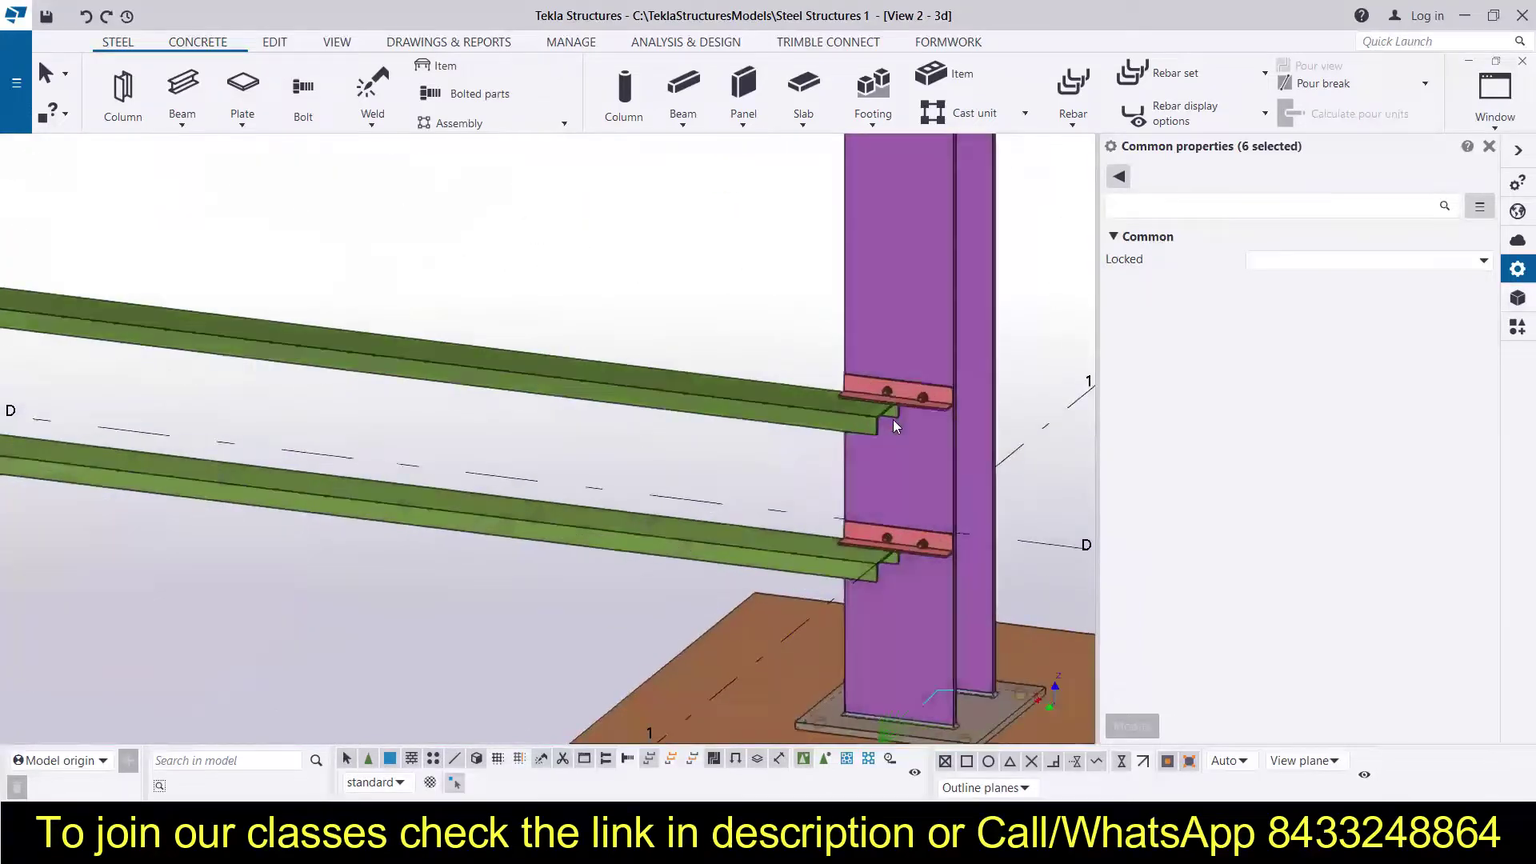
{"action": "scroll", "coordinate": [893, 419], "scroll_direction": "up", "scroll_amount": 3}
{"action": "scroll", "coordinate": [982, 376], "scroll_direction": "up", "scroll_amount": 3}
{"action": "left_click", "coordinate": [901, 383], "text": "ctrl"}
{"action": "left_click", "coordinate": [912, 374], "text": "ctrl"}
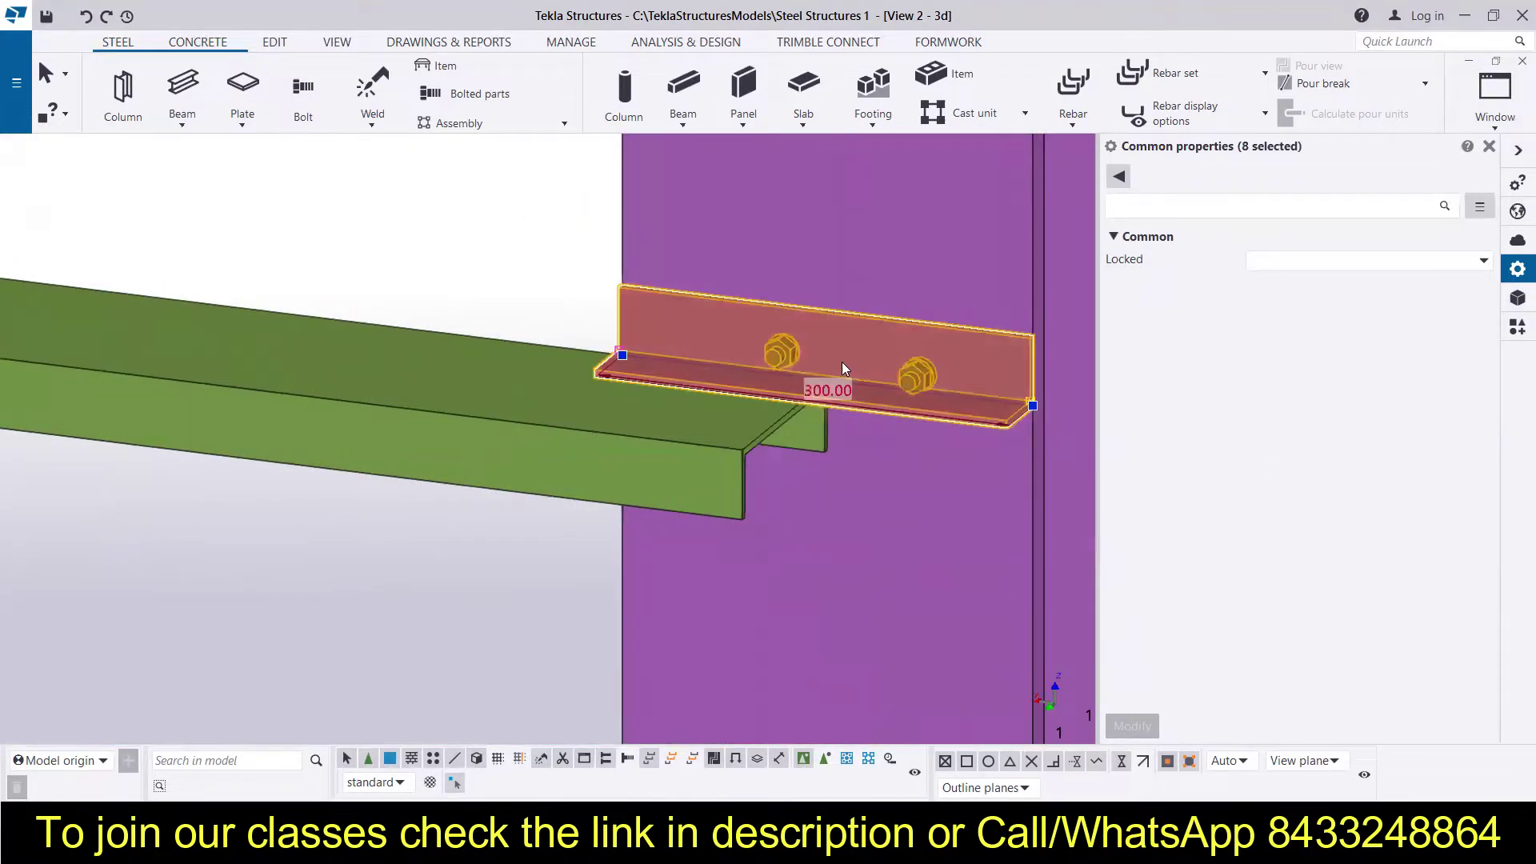
Add the lowest girt cleat and its bolts on the D-1 column to the selection and delete the selected cleats and bolts.
{"action": "scroll", "coordinate": [844, 368], "scroll_direction": "down", "scroll_amount": 5}
{"action": "scroll", "coordinate": [827, 427], "scroll_direction": "up", "scroll_amount": 5}
{"action": "left_click", "coordinate": [930, 434], "text": "ctrl"}
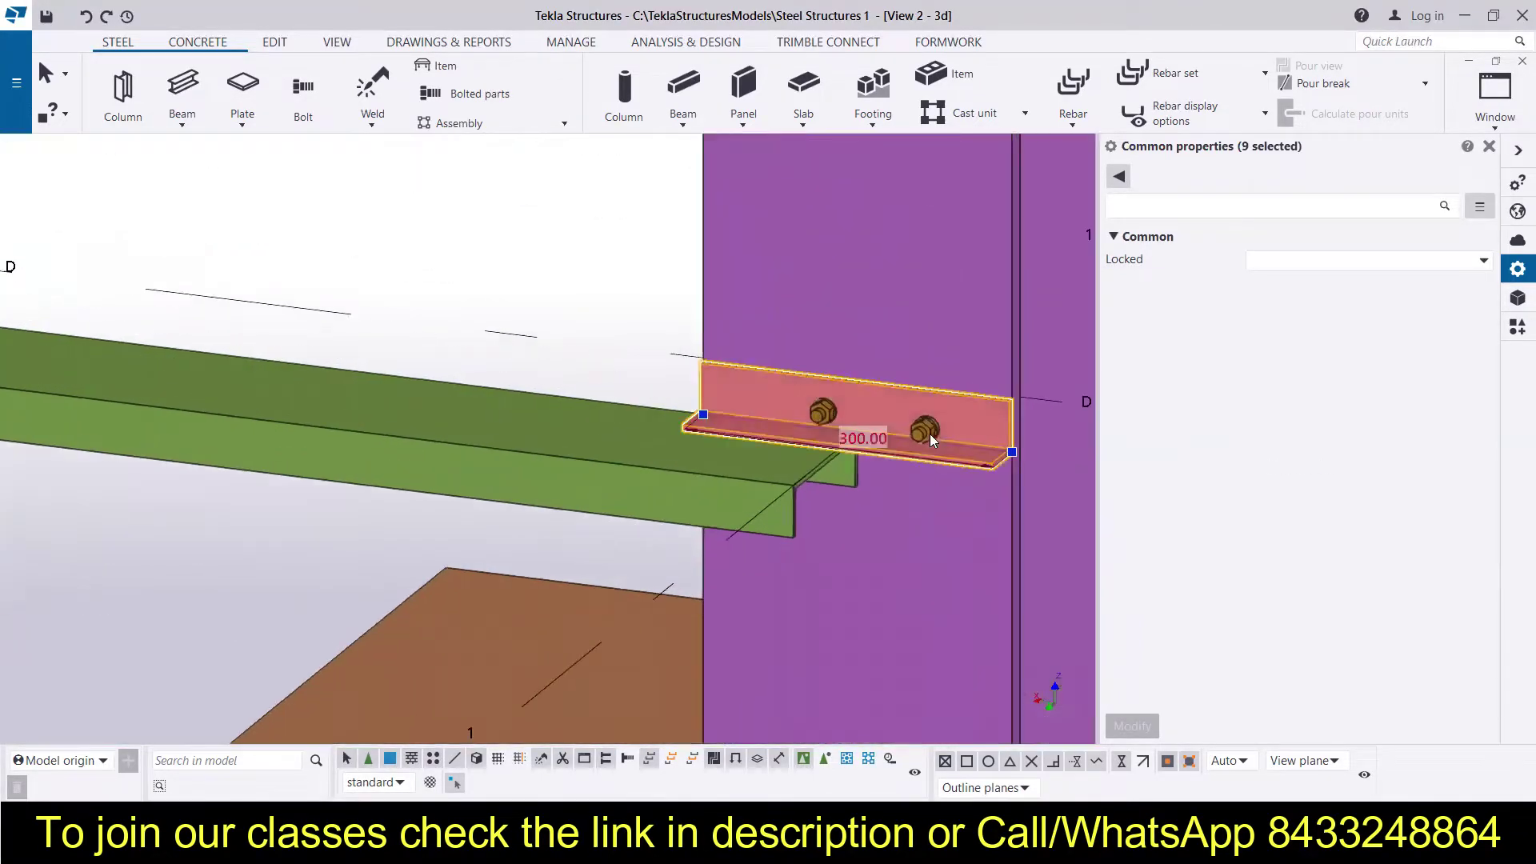
{"action": "scroll", "coordinate": [836, 425], "scroll_direction": "down", "scroll_amount": 10}
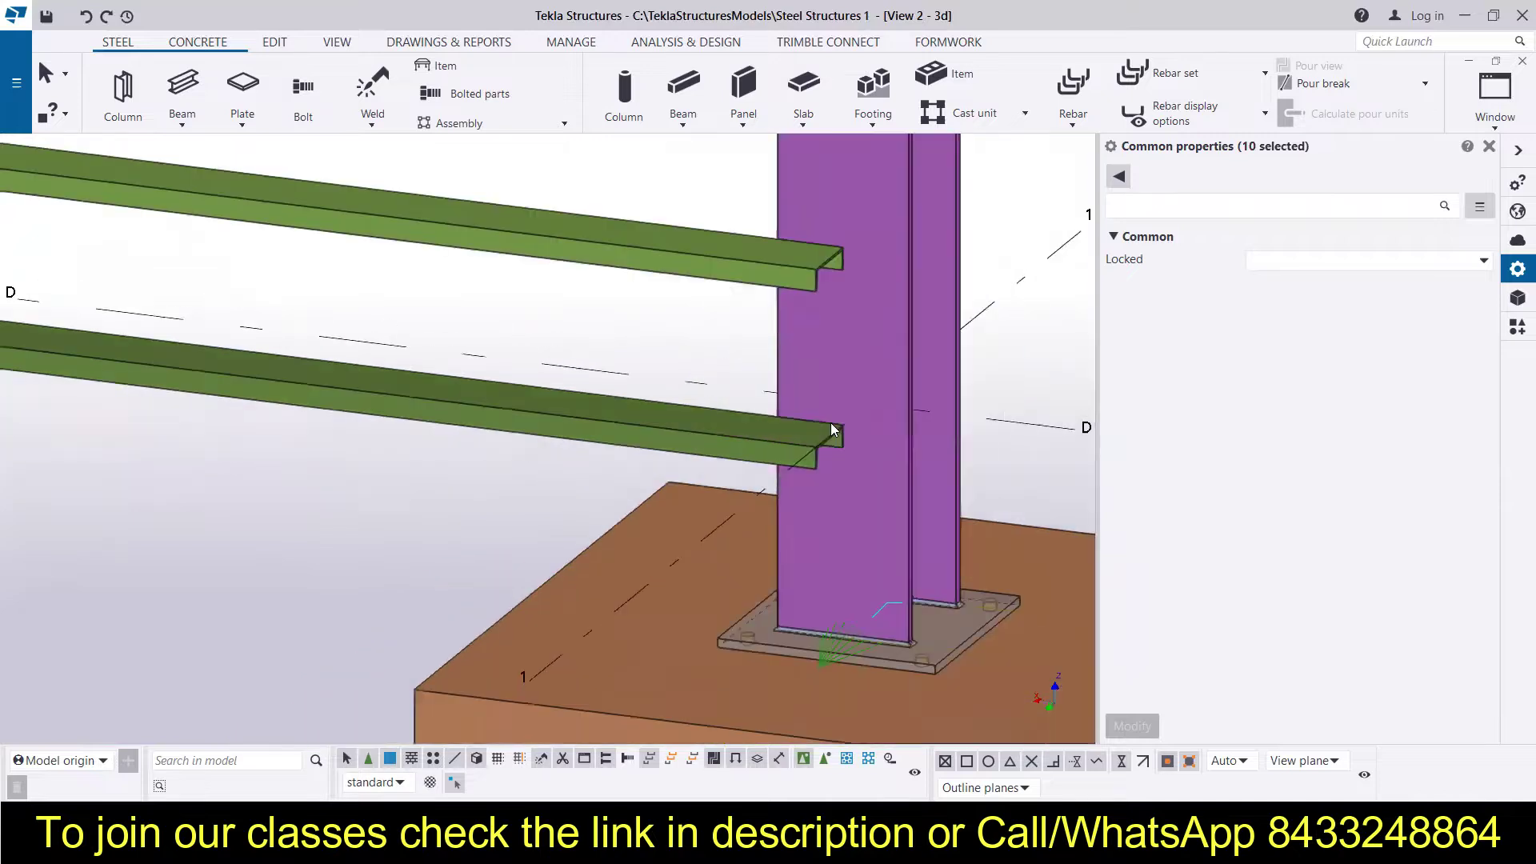
Clear the selection and check the girt ends and cleats on the columns along the building.
{"action": "scroll", "coordinate": [702, 426], "scroll_direction": "up", "scroll_amount": 5}
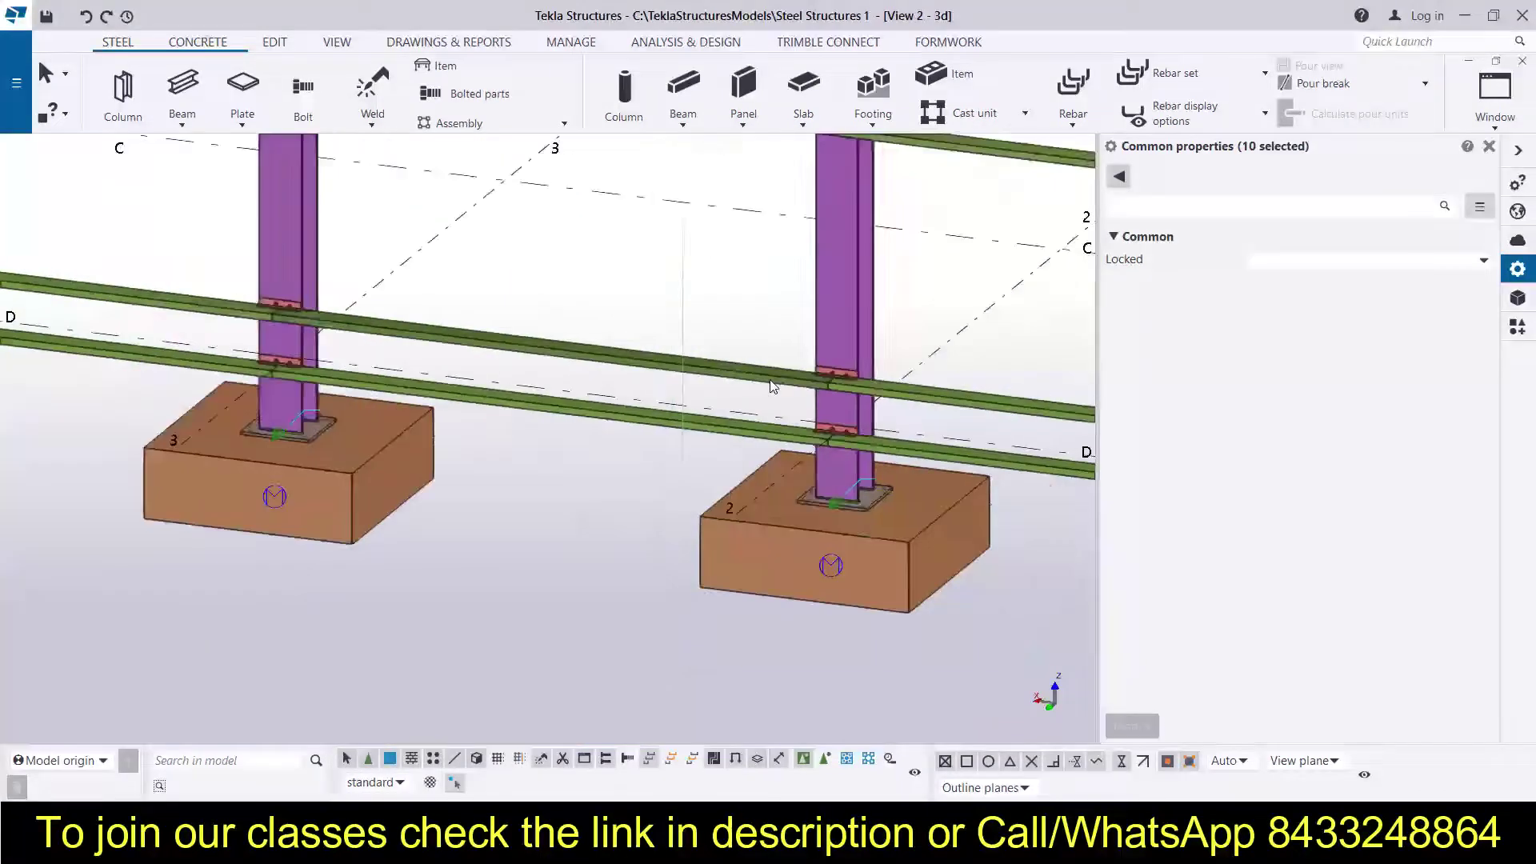
{"action": "scroll", "coordinate": [410, 403], "scroll_direction": "down", "scroll_amount": 8}
{"action": "scroll", "coordinate": [410, 403], "scroll_direction": "up", "scroll_amount": 10}
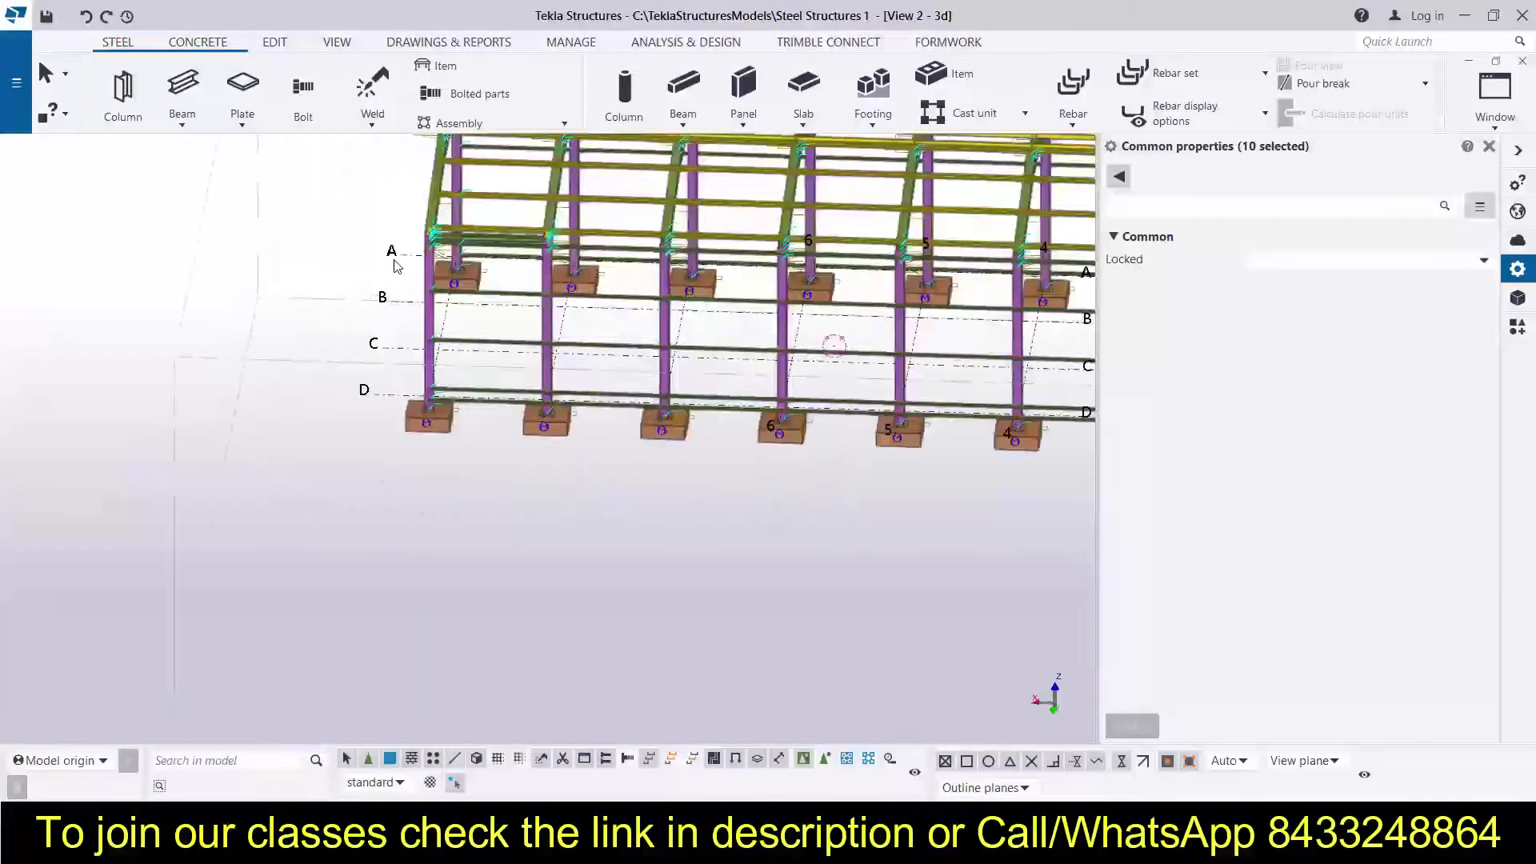
{"action": "key", "text": "Escape"}
{"action": "scroll", "coordinate": [637, 340], "scroll_direction": "down", "scroll_amount": 5}
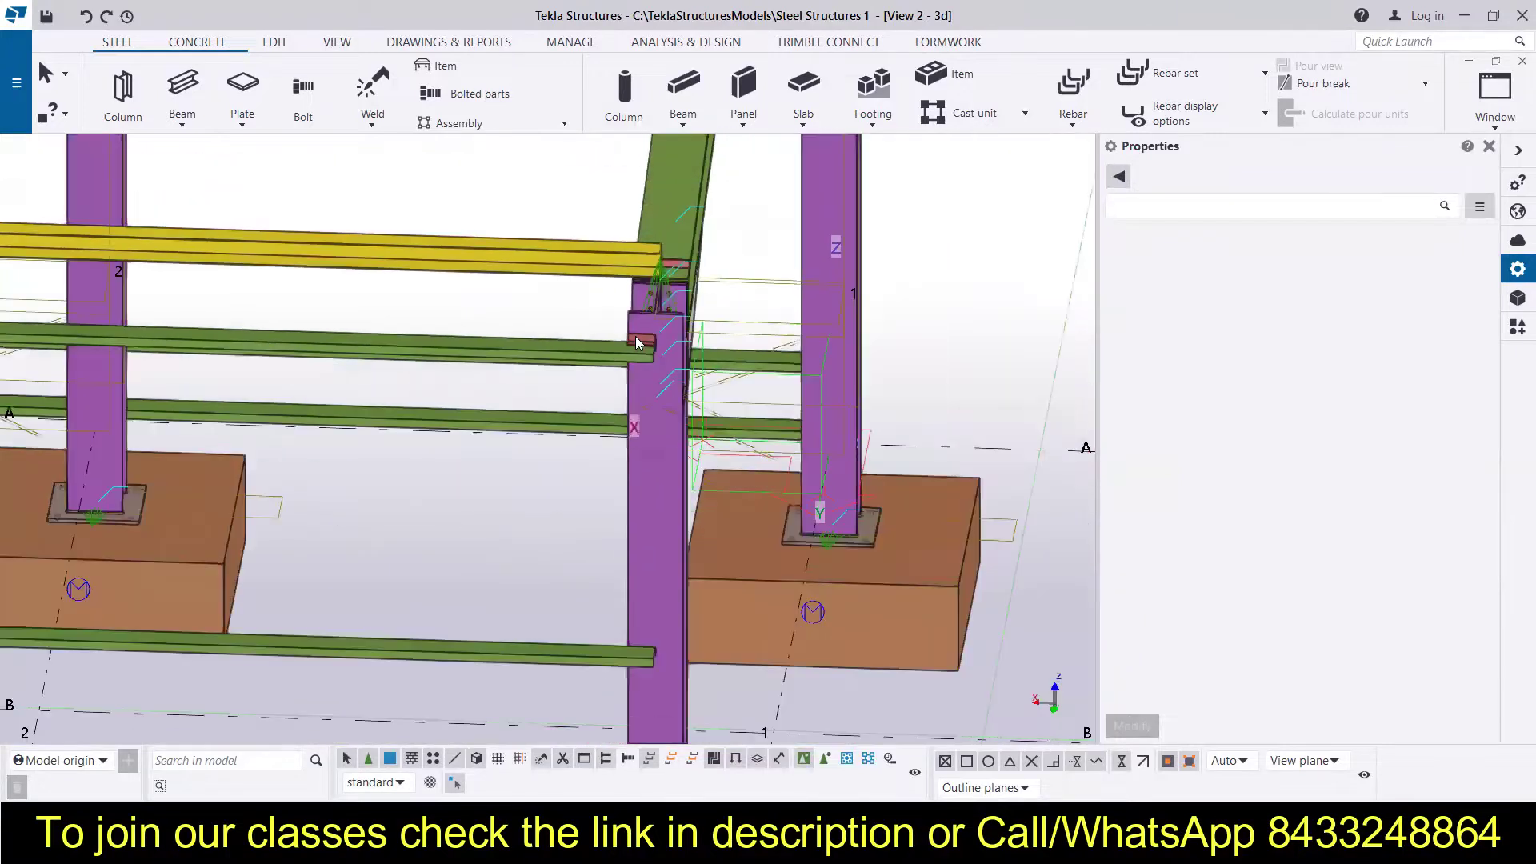
{"action": "scroll", "coordinate": [635, 336], "scroll_direction": "up", "scroll_amount": 3}
{"action": "scroll", "coordinate": [635, 336], "scroll_direction": "down", "scroll_amount": 4}
{"action": "scroll", "coordinate": [603, 470], "scroll_direction": "down", "scroll_amount": 8}
Copy the uppermost L50*50*5 cleat on the D-1 column to the second girt, using the girts' lower end corners as reference points.
{"action": "middle_click_drag", "start_coordinate": [725, 343], "coordinate": [429, 422]}
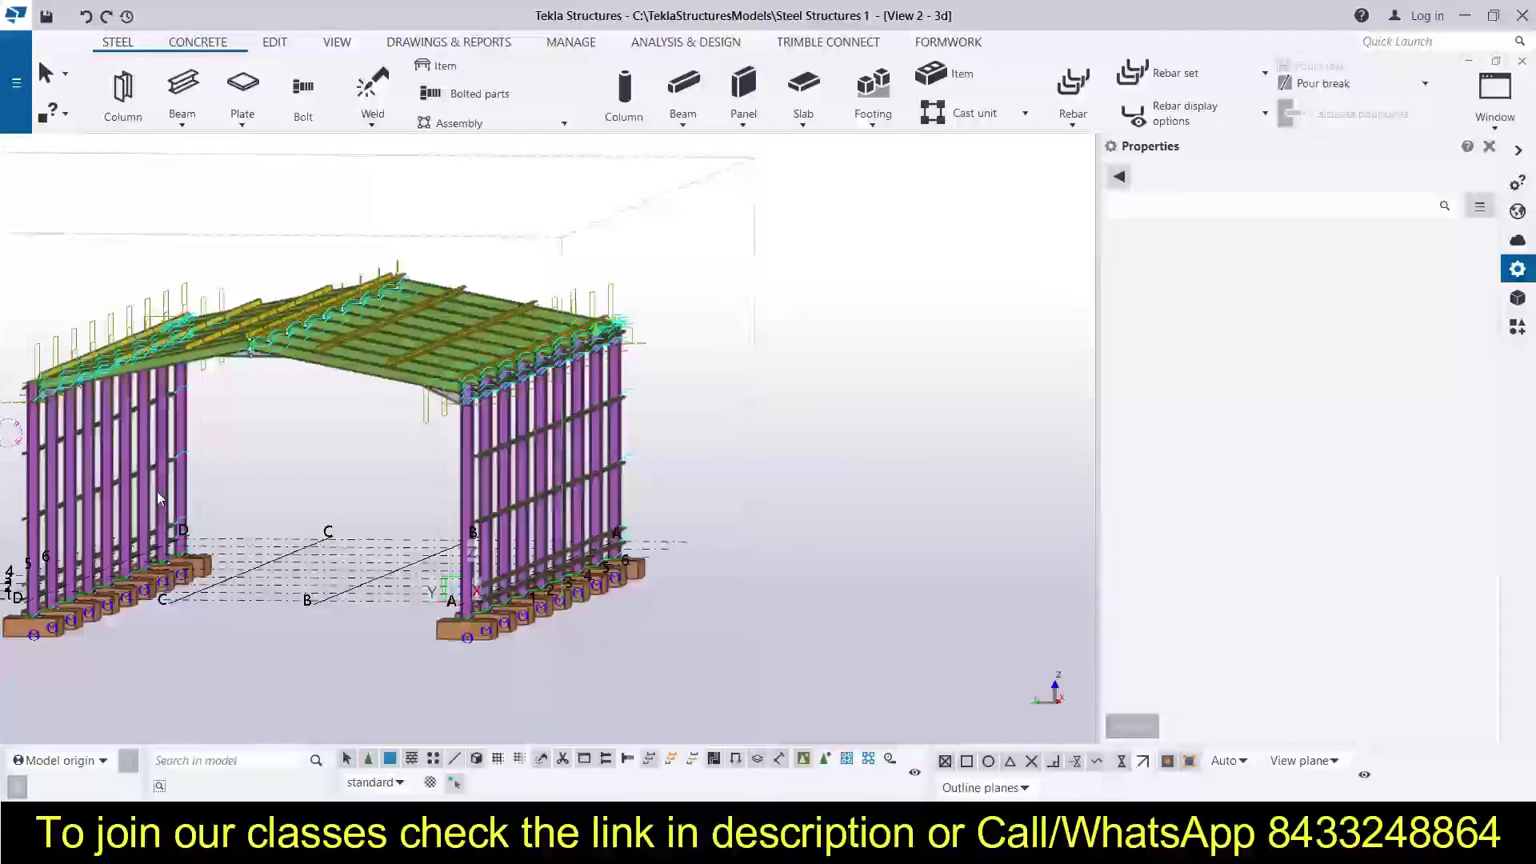
{"action": "middle_click_drag", "start_coordinate": [158, 498], "coordinate": [667, 528]}
{"action": "scroll", "coordinate": [565, 437], "scroll_direction": "up", "scroll_amount": 6}
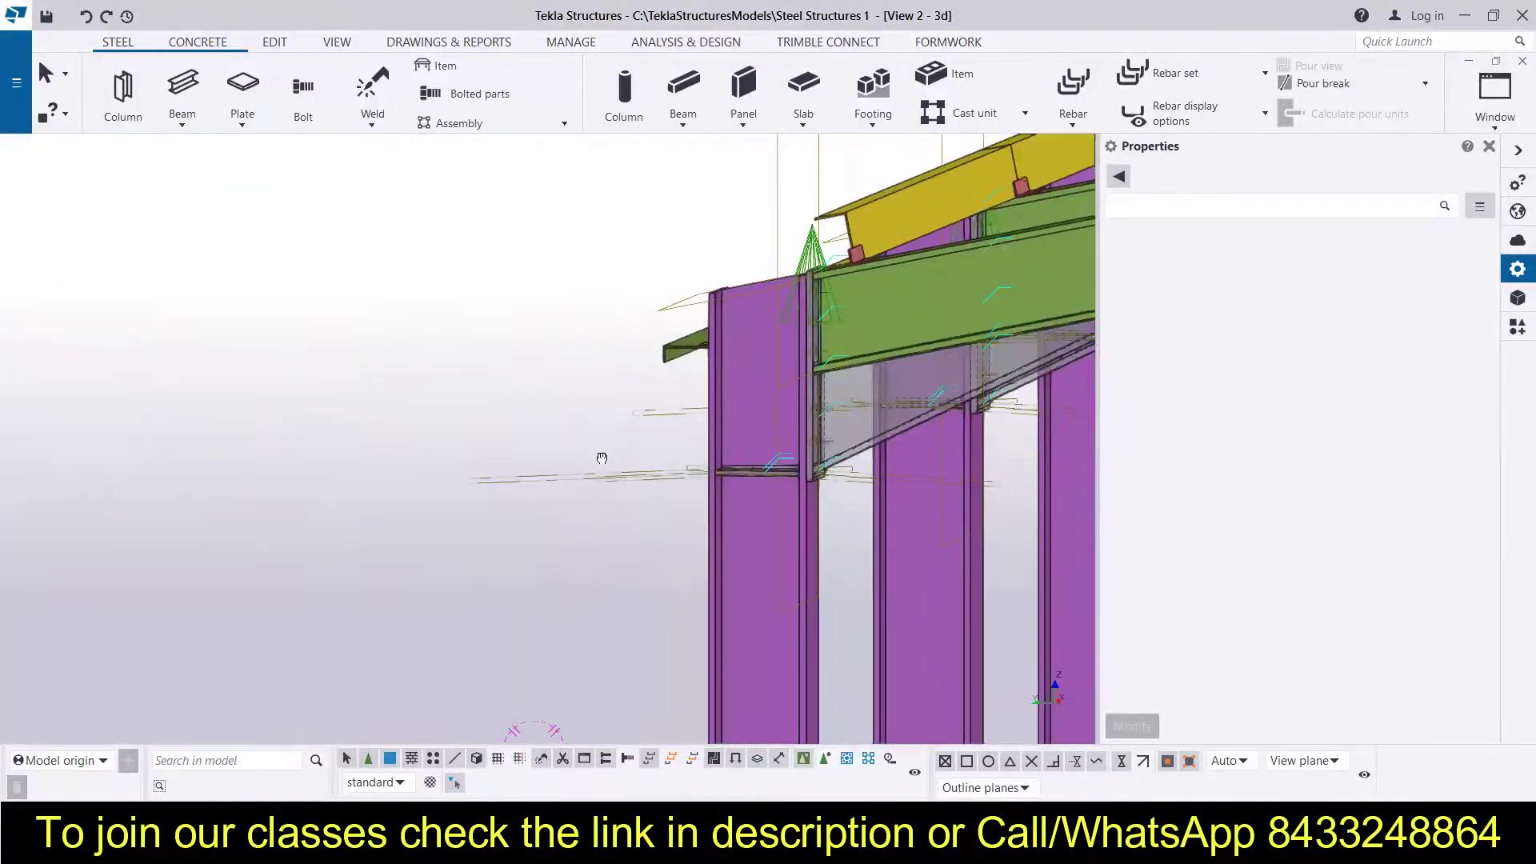
{"action": "scroll", "coordinate": [602, 457], "scroll_direction": "up", "scroll_amount": 5}
{"action": "left_click", "coordinate": [912, 525]}
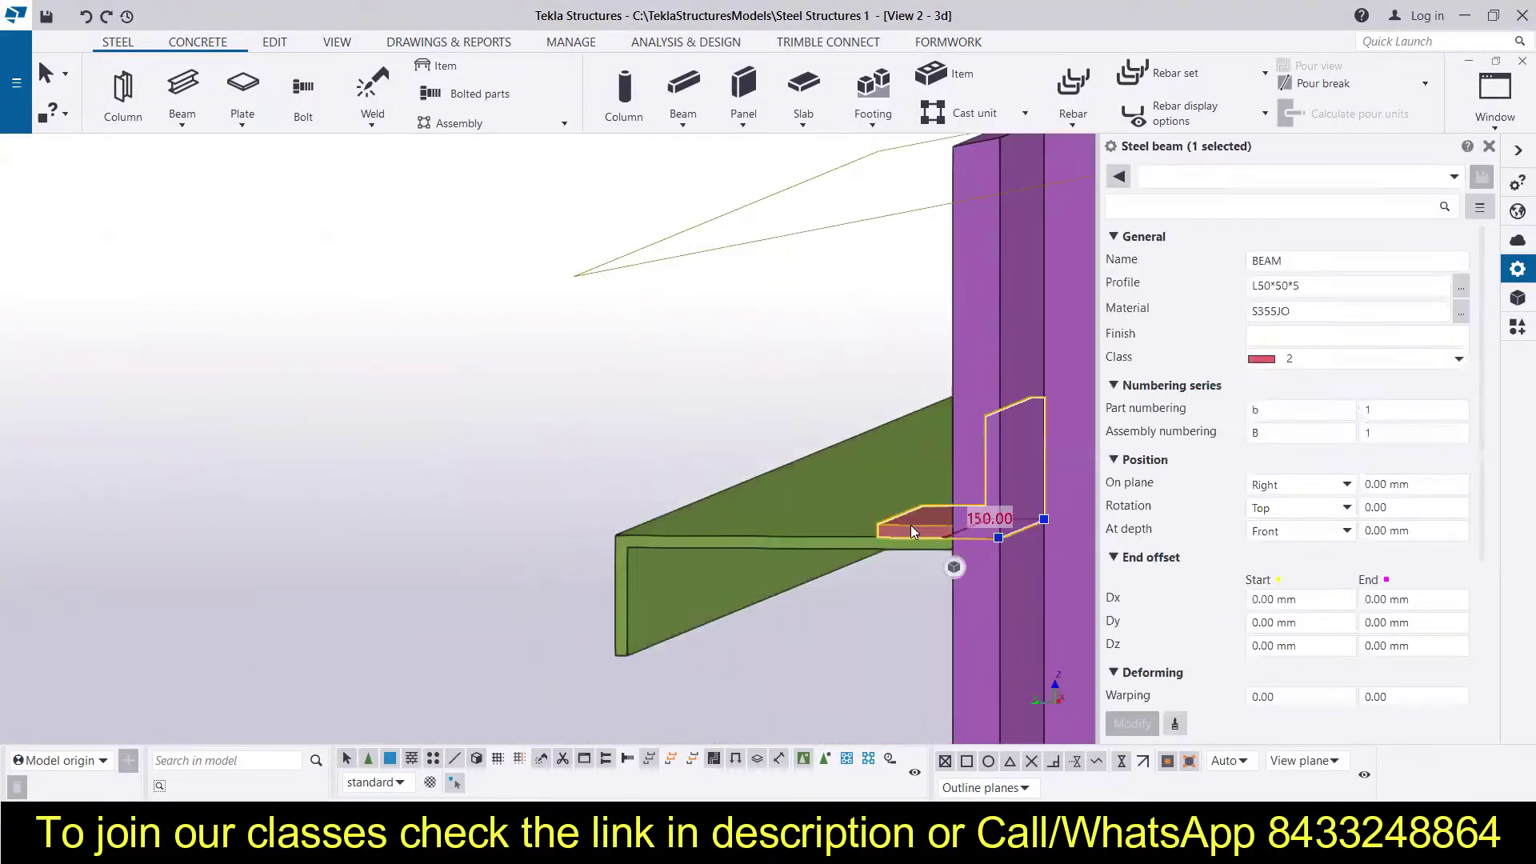
{"action": "right_click", "coordinate": [911, 525]}
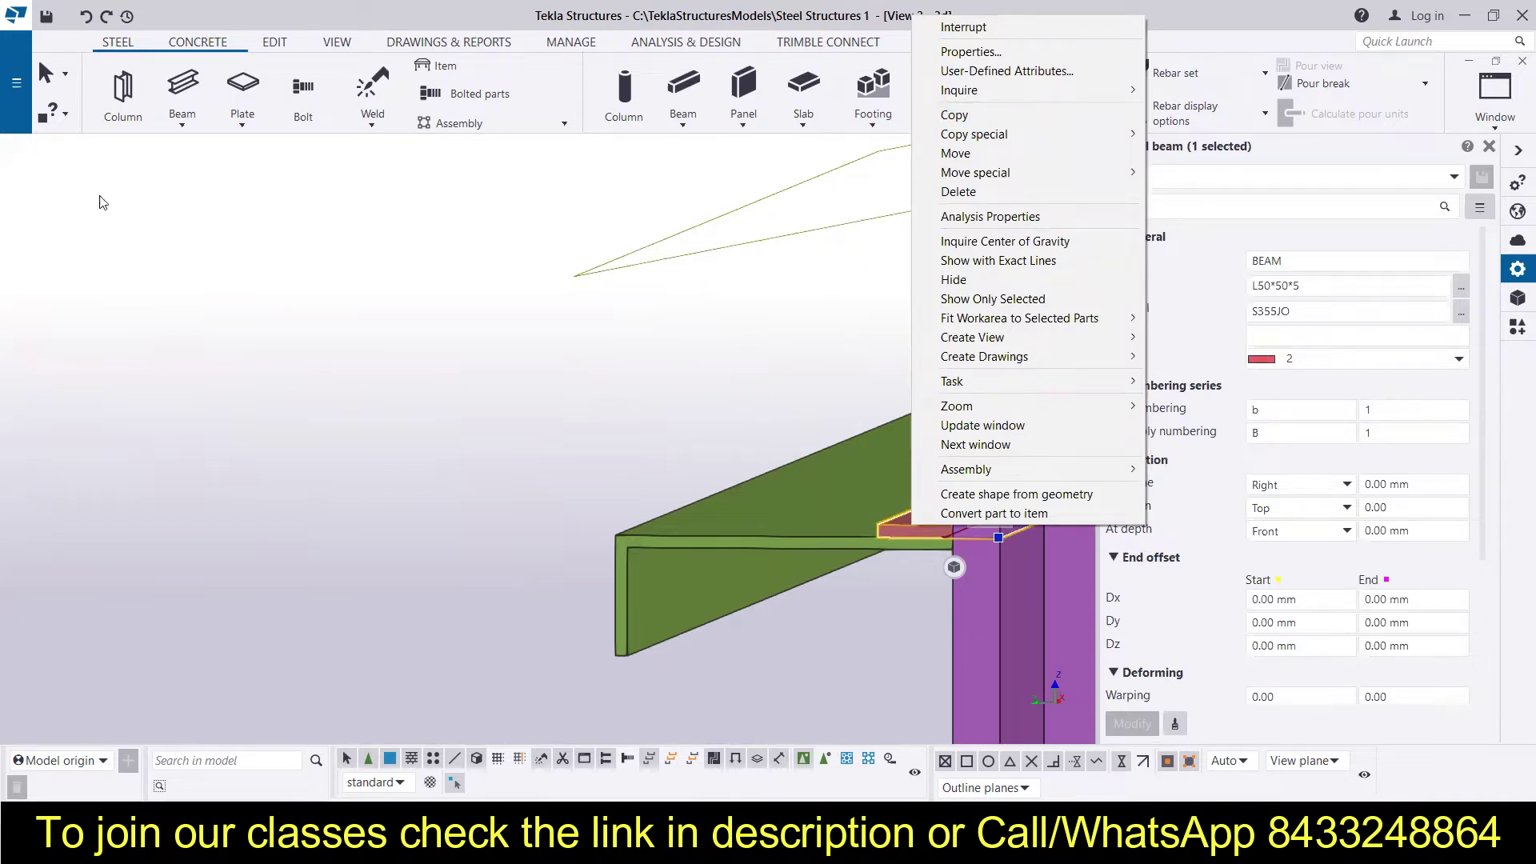
{"action": "left_click", "coordinate": [1008, 115]}
{"action": "left_click", "coordinate": [613, 656]}
{"action": "scroll", "coordinate": [638, 464], "scroll_direction": "down", "scroll_amount": 5}
{"action": "middle_click_drag", "start_coordinate": [664, 584], "coordinate": [823, 342]}
{"action": "scroll", "coordinate": [823, 336], "scroll_direction": "down", "scroll_amount": 3}
{"action": "middle_click_drag", "start_coordinate": [819, 686], "coordinate": [830, 515]}
{"action": "scroll", "coordinate": [833, 513], "scroll_direction": "up", "scroll_amount": 10}
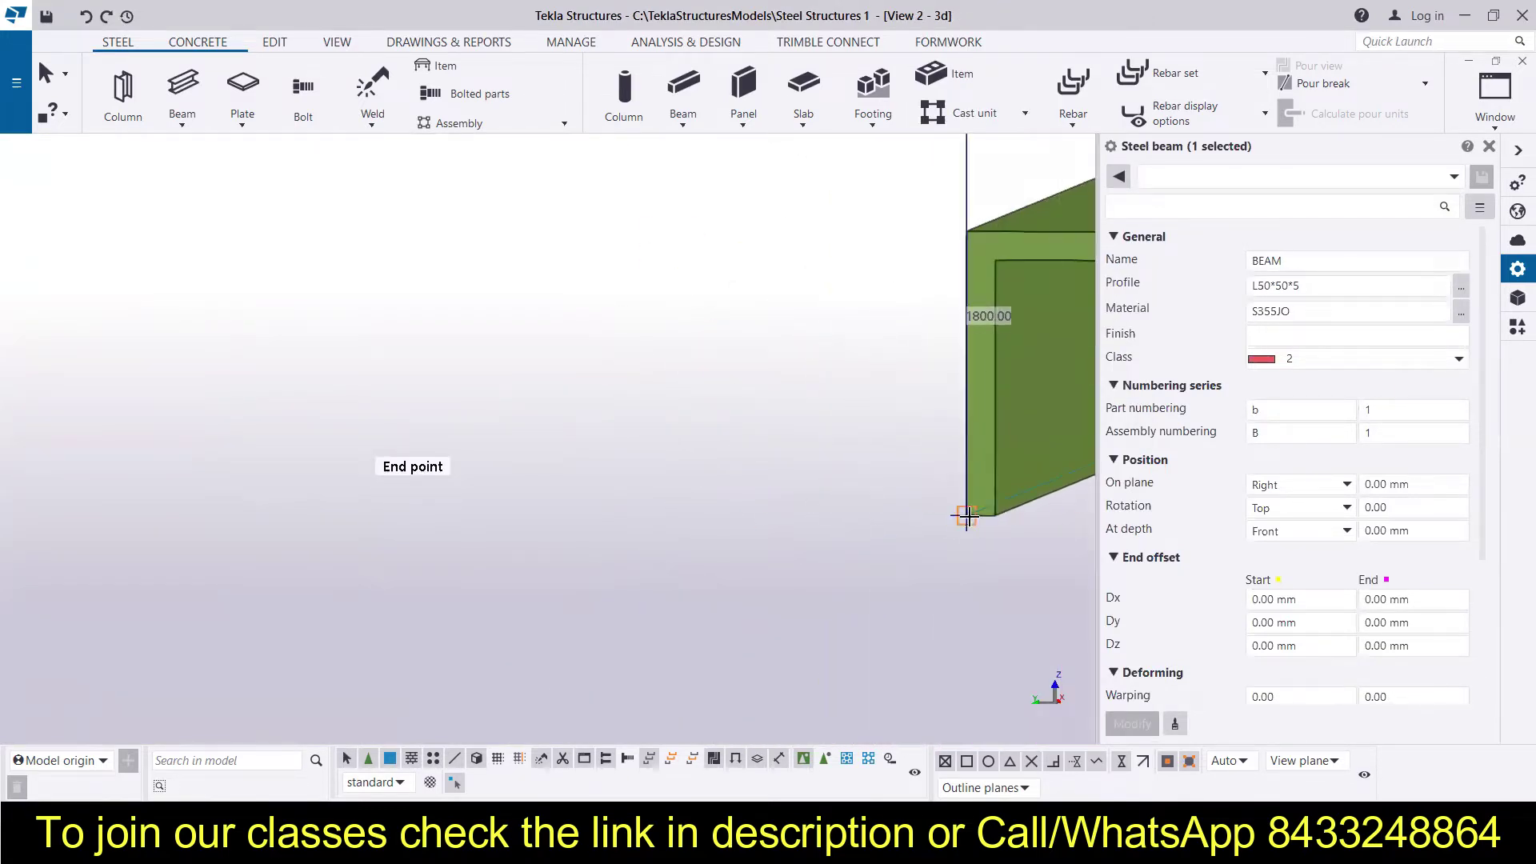
{"action": "left_click", "coordinate": [967, 518]}
Place another copy of the cleat at the end of the third girt from the top on the D-1 column.
{"action": "scroll", "coordinate": [714, 458], "scroll_direction": "down", "scroll_amount": 6}
{"action": "scroll", "coordinate": [640, 296], "scroll_direction": "down", "scroll_amount": 6}
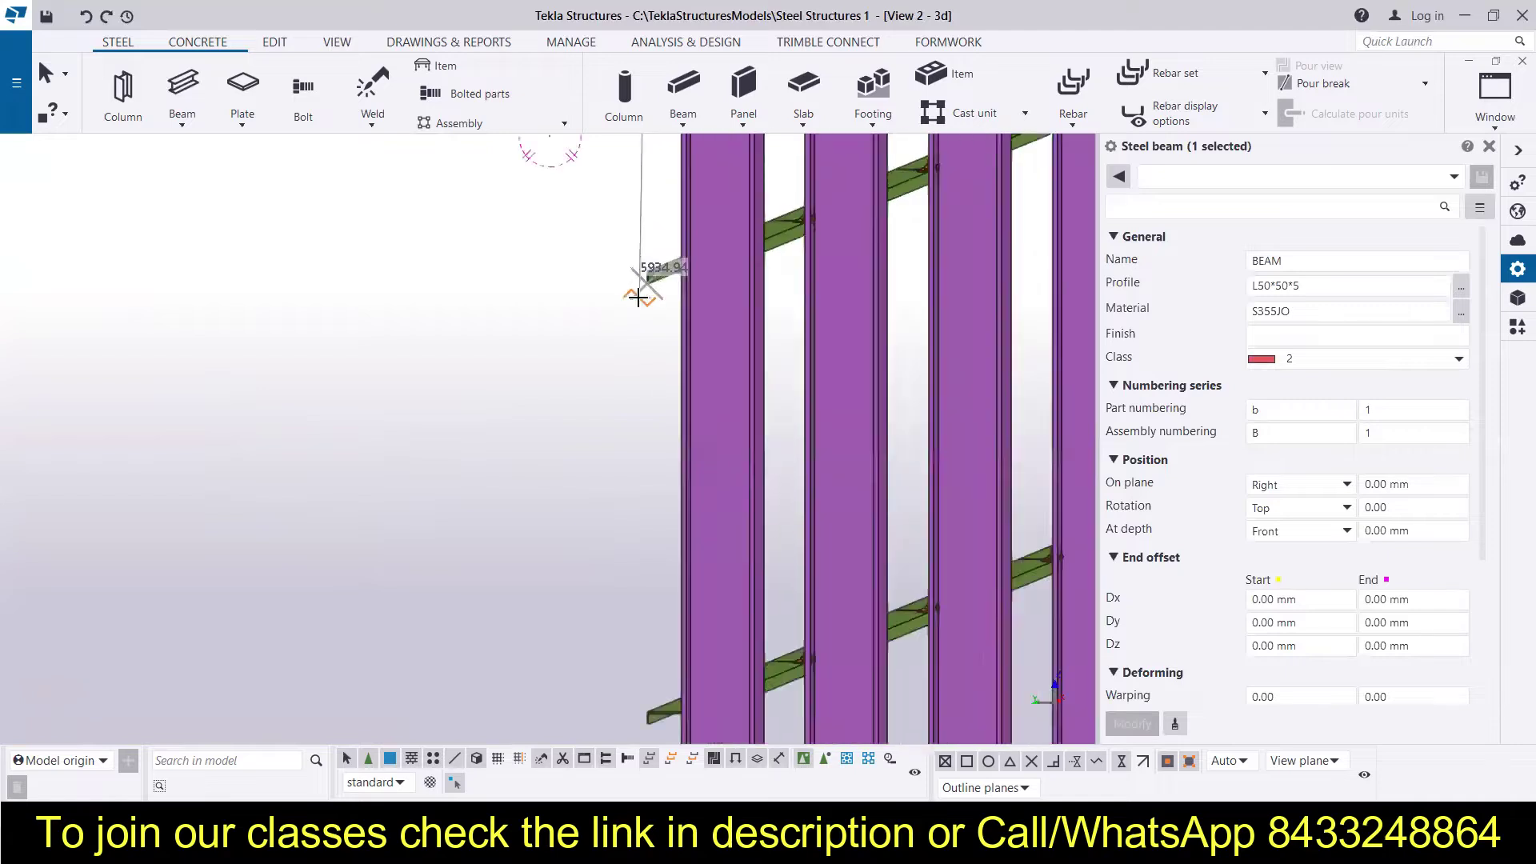
{"action": "scroll", "coordinate": [618, 487], "scroll_direction": "up", "scroll_amount": 8}
{"action": "scroll", "coordinate": [603, 397], "scroll_direction": "up", "scroll_amount": 5}
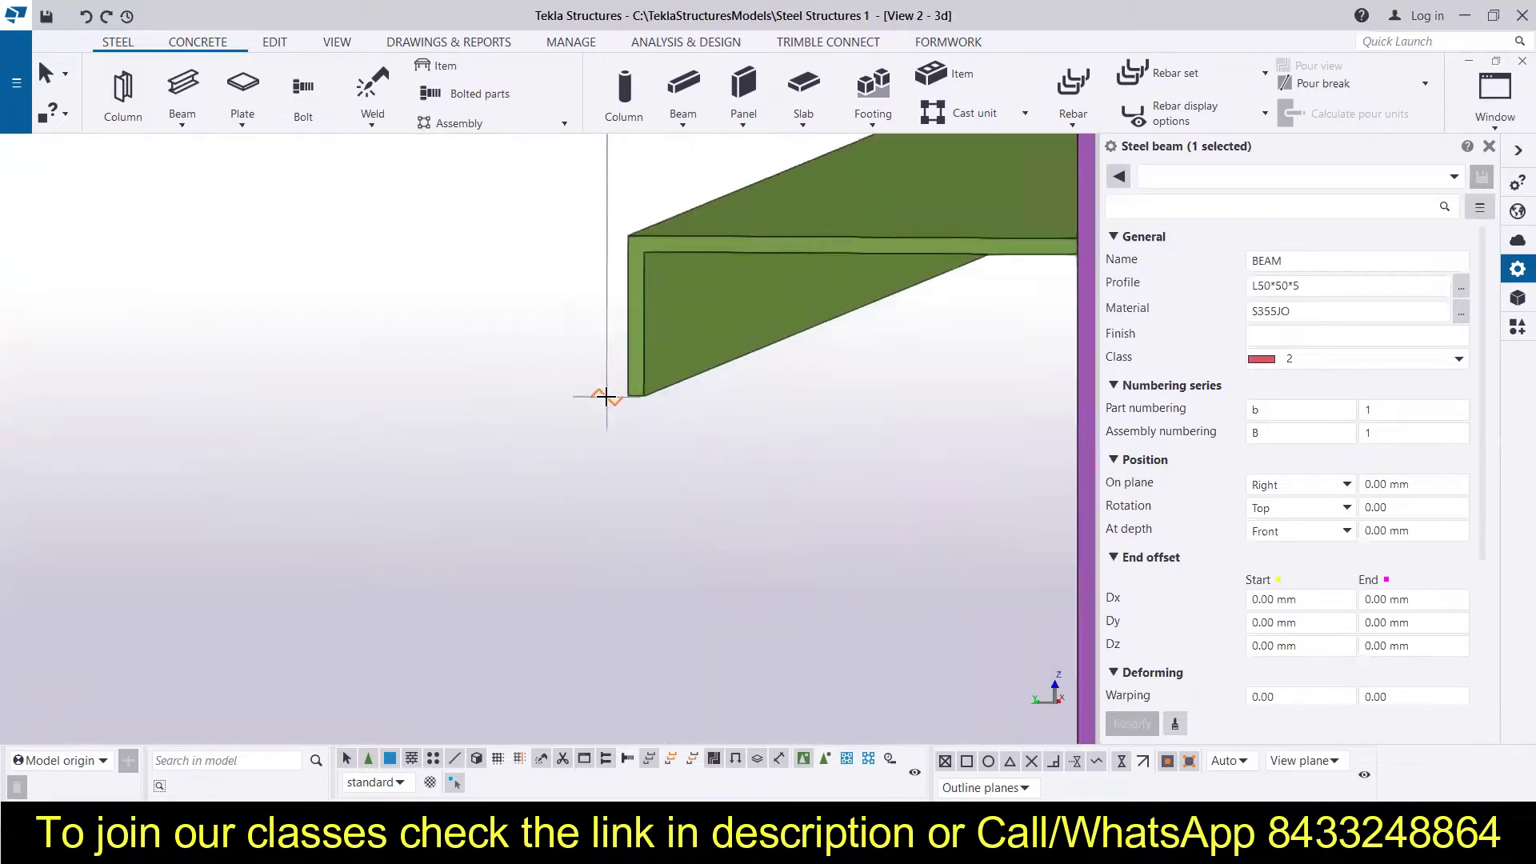
Place copies of the cleat at the two girts near the base of the D-1 column and end the copying.
{"action": "scroll", "coordinate": [635, 414], "scroll_direction": "down", "scroll_amount": 5}
{"action": "middle_click_drag", "start_coordinate": [664, 301], "coordinate": [718, 355]}
{"action": "scroll", "coordinate": [719, 355], "scroll_direction": "down", "scroll_amount": 8}
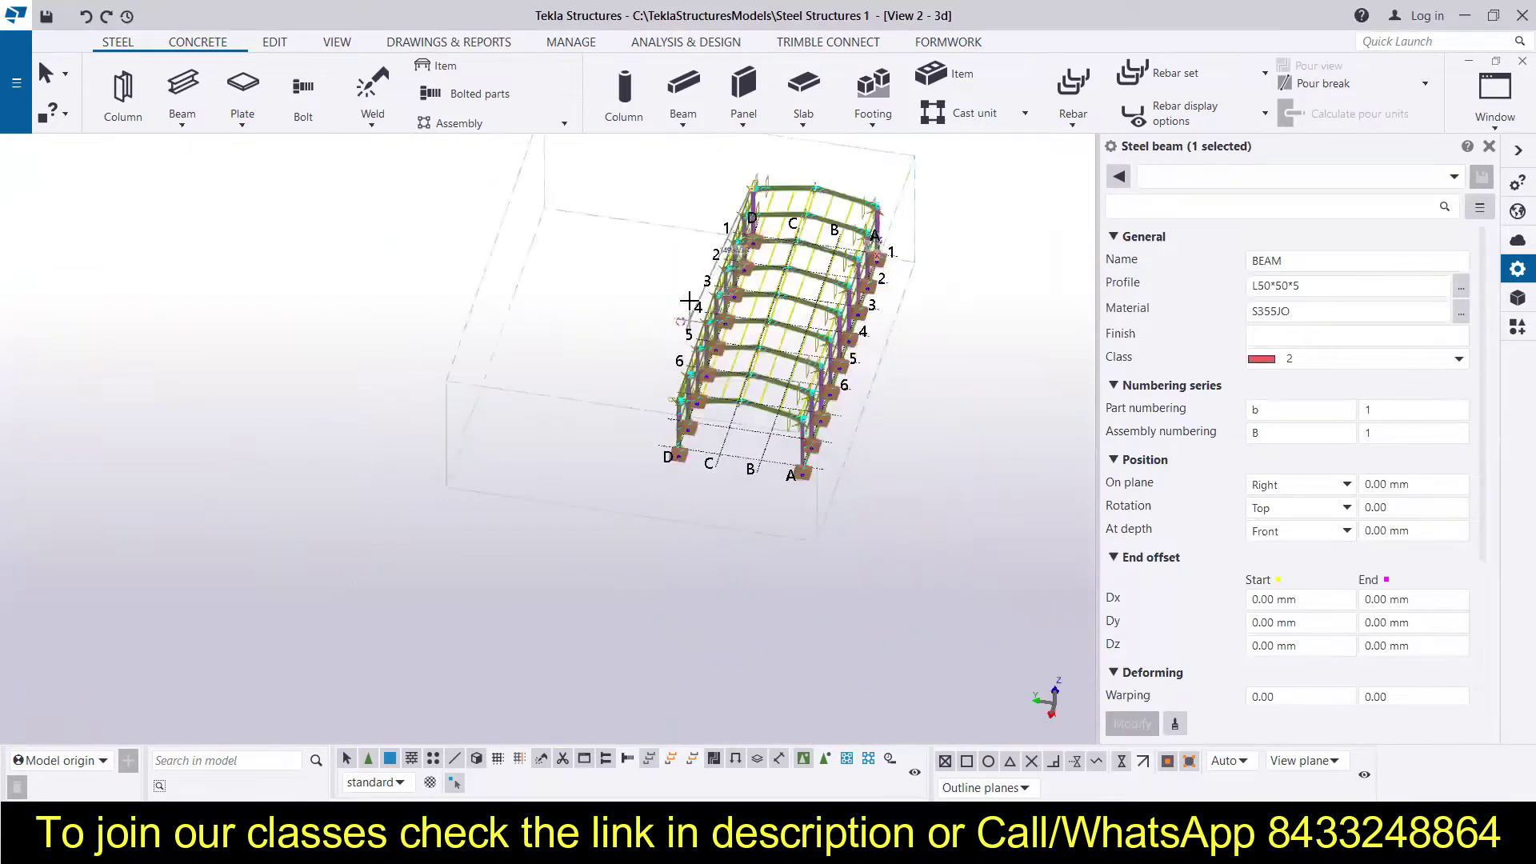
{"action": "scroll", "coordinate": [711, 366], "scroll_direction": "up", "scroll_amount": 2}
{"action": "scroll", "coordinate": [710, 368], "scroll_direction": "up", "scroll_amount": 8}
{"action": "middle_click_drag", "start_coordinate": [760, 484], "coordinate": [775, 224]}
{"action": "middle_click_drag", "start_coordinate": [787, 448], "coordinate": [822, 258]}
{"action": "scroll", "coordinate": [838, 347], "scroll_direction": "down", "scroll_amount": 1}
{"action": "scroll", "coordinate": [838, 347], "scroll_direction": "up", "scroll_amount": 6}
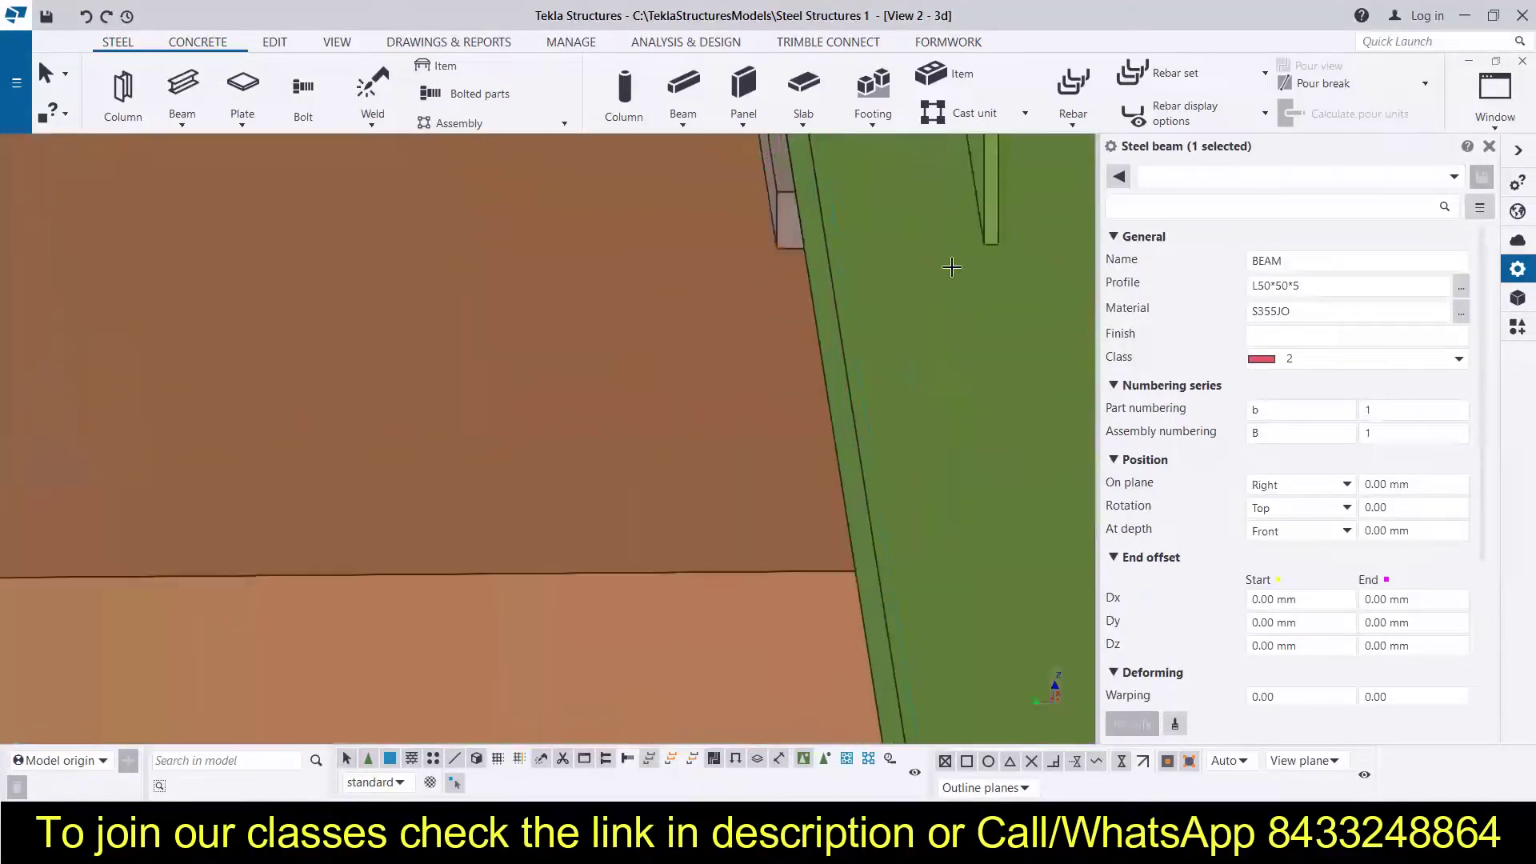
{"action": "scroll", "coordinate": [986, 245], "scroll_direction": "down", "scroll_amount": 3}
{"action": "scroll", "coordinate": [812, 370], "scroll_direction": "up", "scroll_amount": 4}
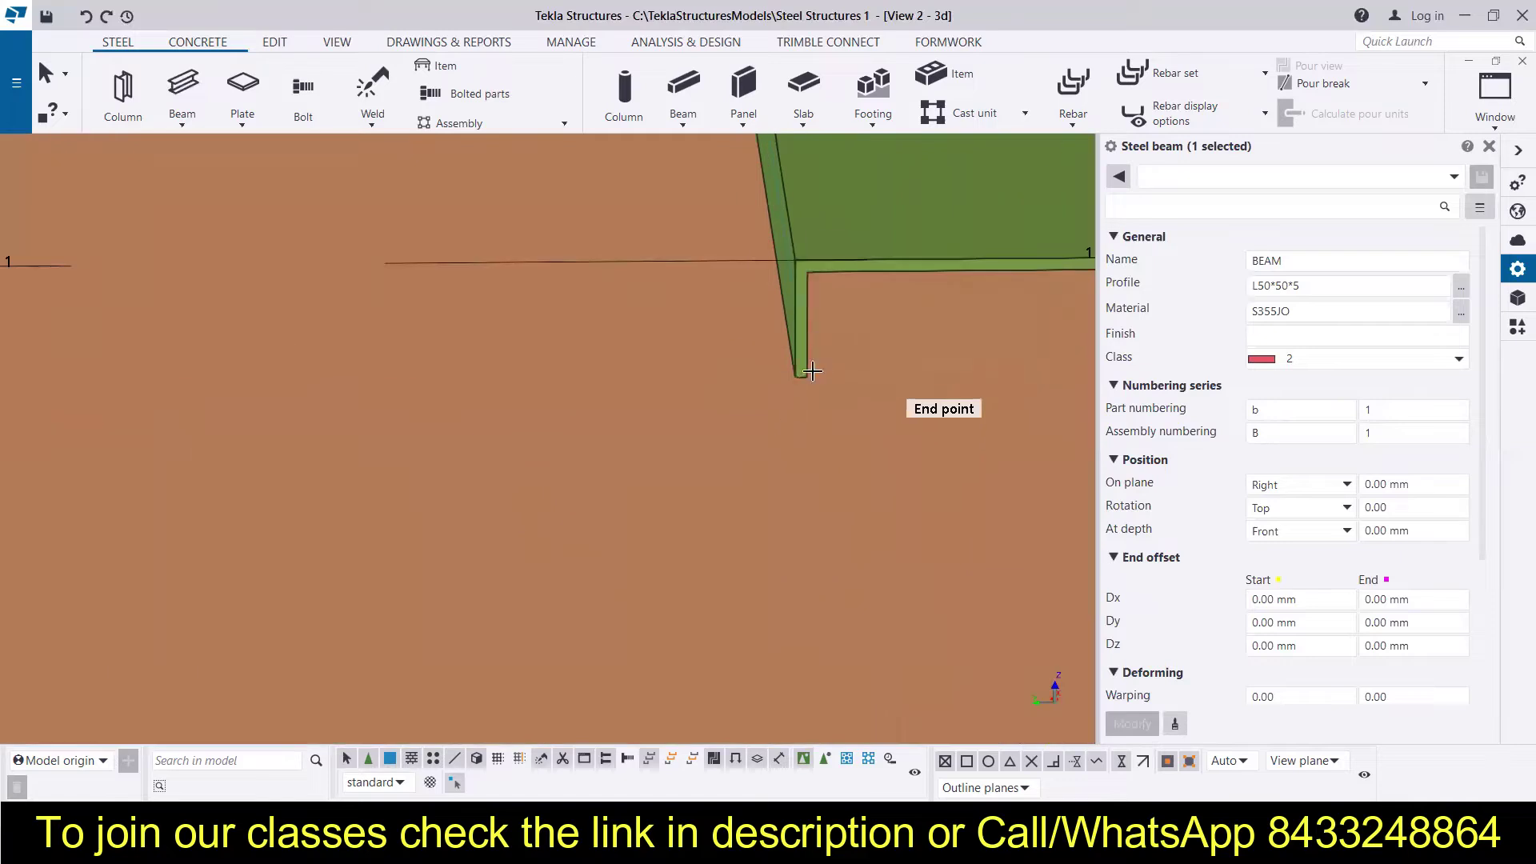
{"action": "scroll", "coordinate": [664, 400], "scroll_direction": "down", "scroll_amount": 8}
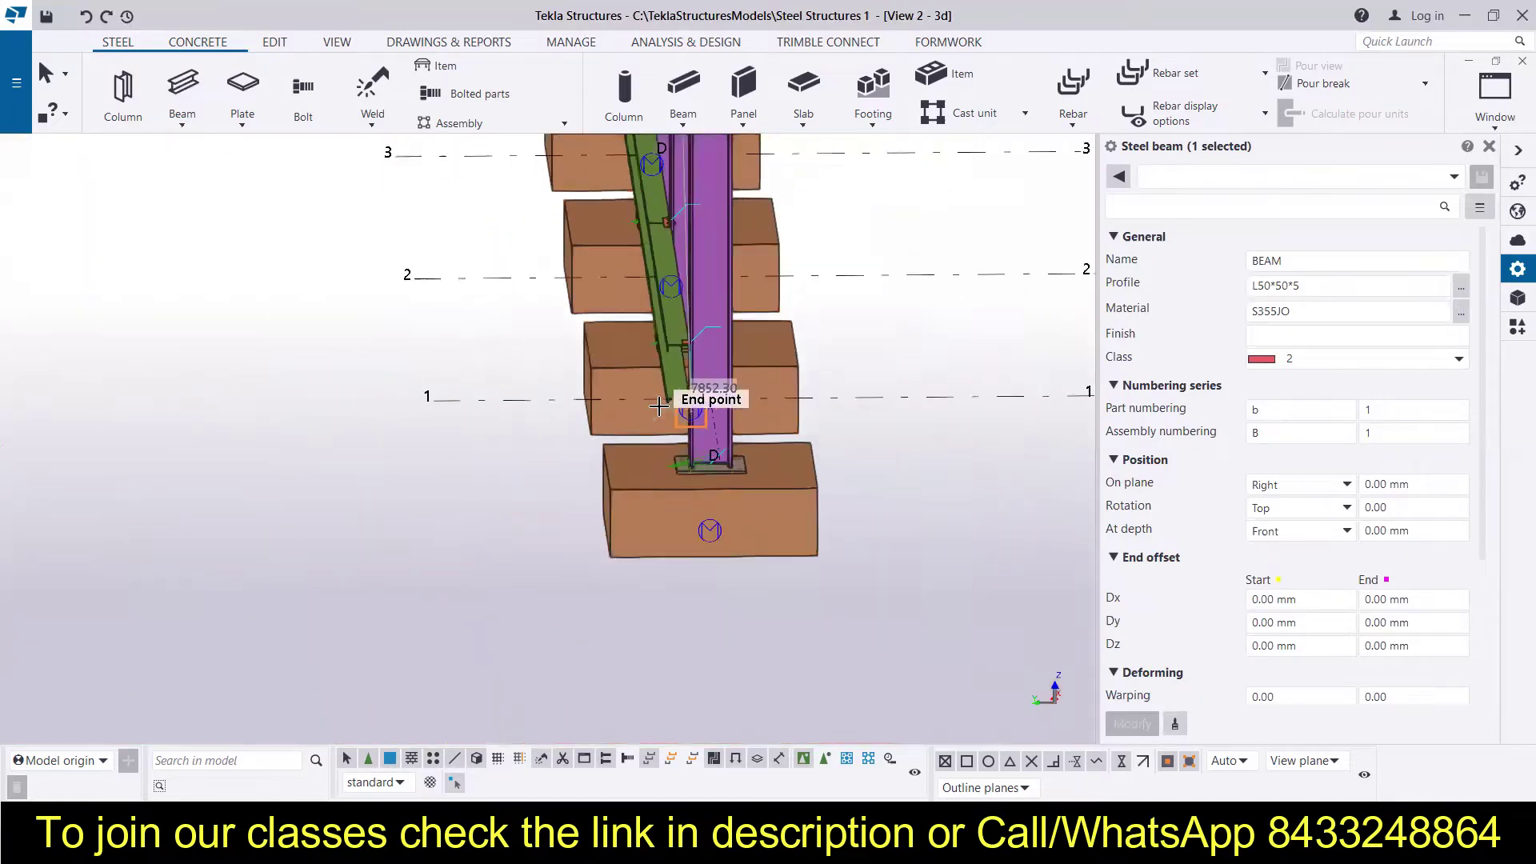
{"action": "key", "text": "Escape"}
Examine the copied cleats on the D-1 column and the girt ends on both sides of the building.
{"action": "scroll", "coordinate": [467, 589], "scroll_direction": "down", "scroll_amount": 10}
{"action": "middle_click_drag", "start_coordinate": [394, 521], "coordinate": [842, 206], "text": "ctrl"}
{"action": "scroll", "coordinate": [781, 427], "scroll_direction": "up", "scroll_amount": 8}
{"action": "scroll", "coordinate": [694, 310], "scroll_direction": "down", "scroll_amount": 4}
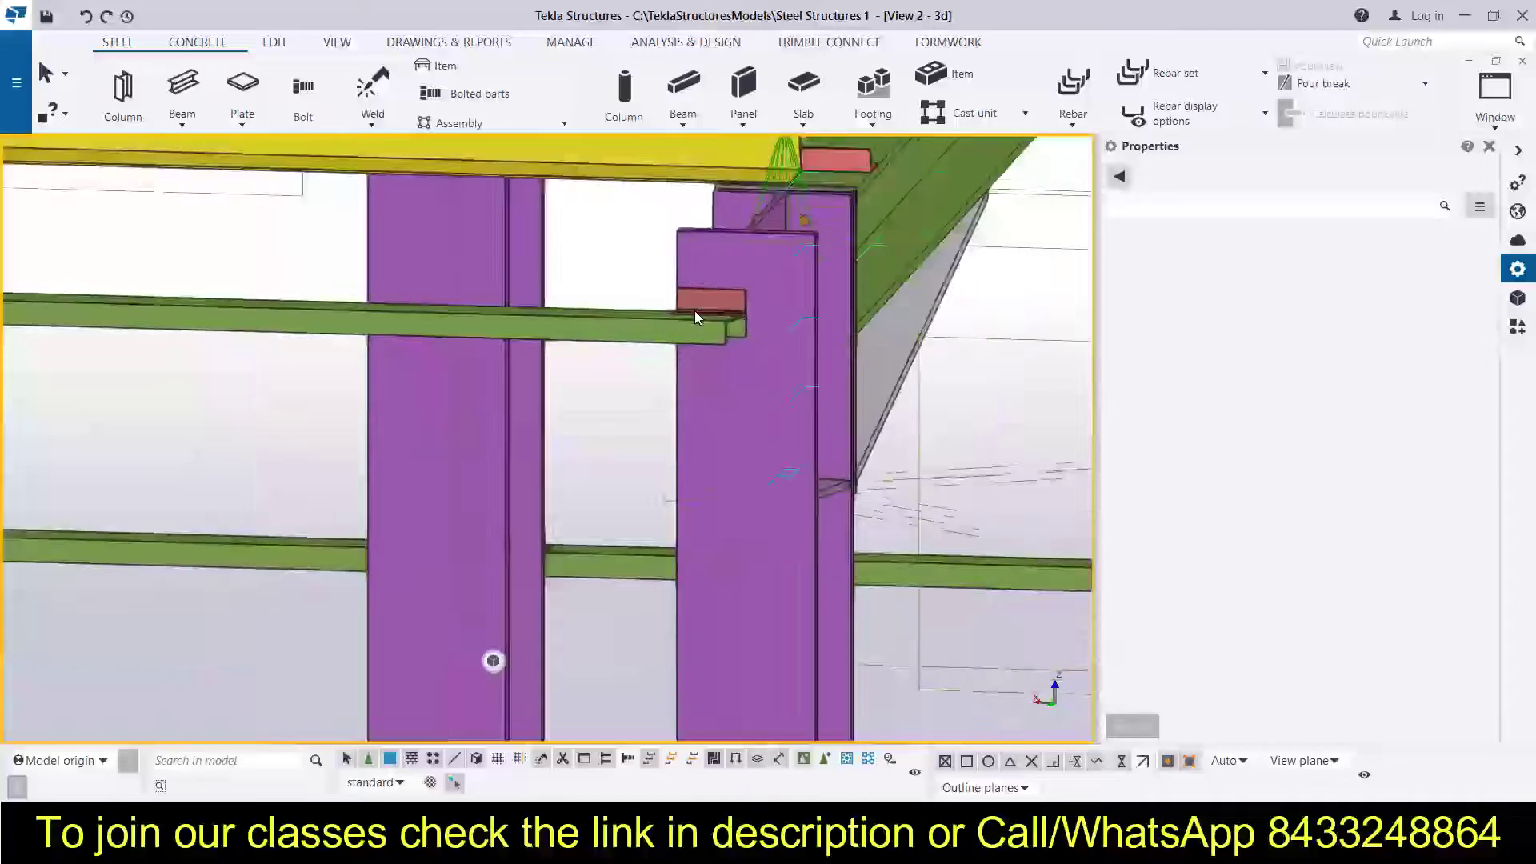
{"action": "scroll", "coordinate": [668, 552], "scroll_direction": "down", "scroll_amount": 10}
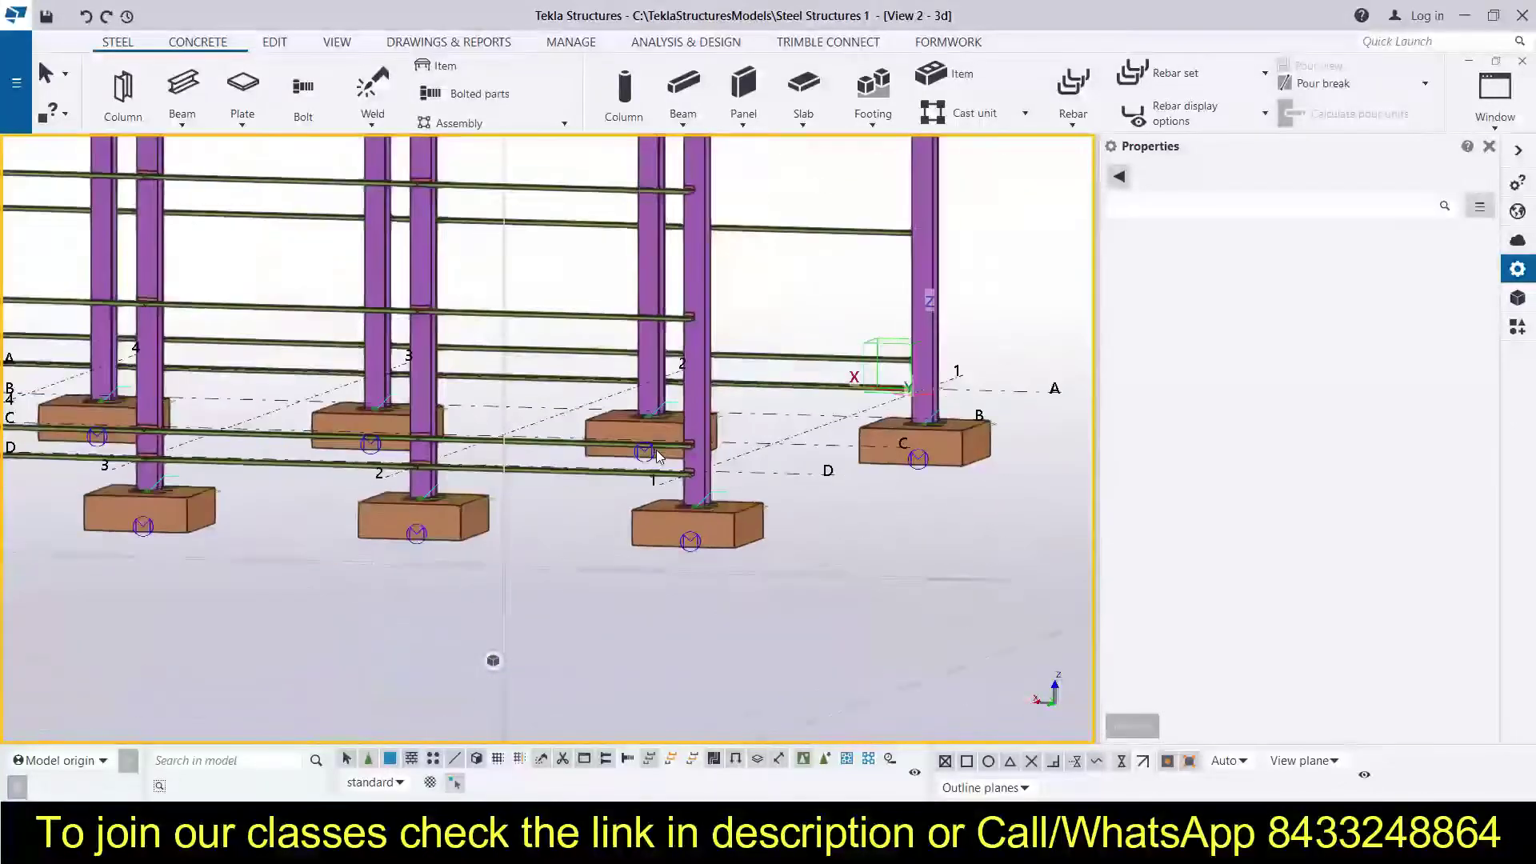
{"action": "middle_click_drag", "start_coordinate": [747, 390], "coordinate": [320, 384], "text": "ctrl"}
{"action": "scroll", "coordinate": [165, 376], "scroll_direction": "down", "scroll_amount": 6}
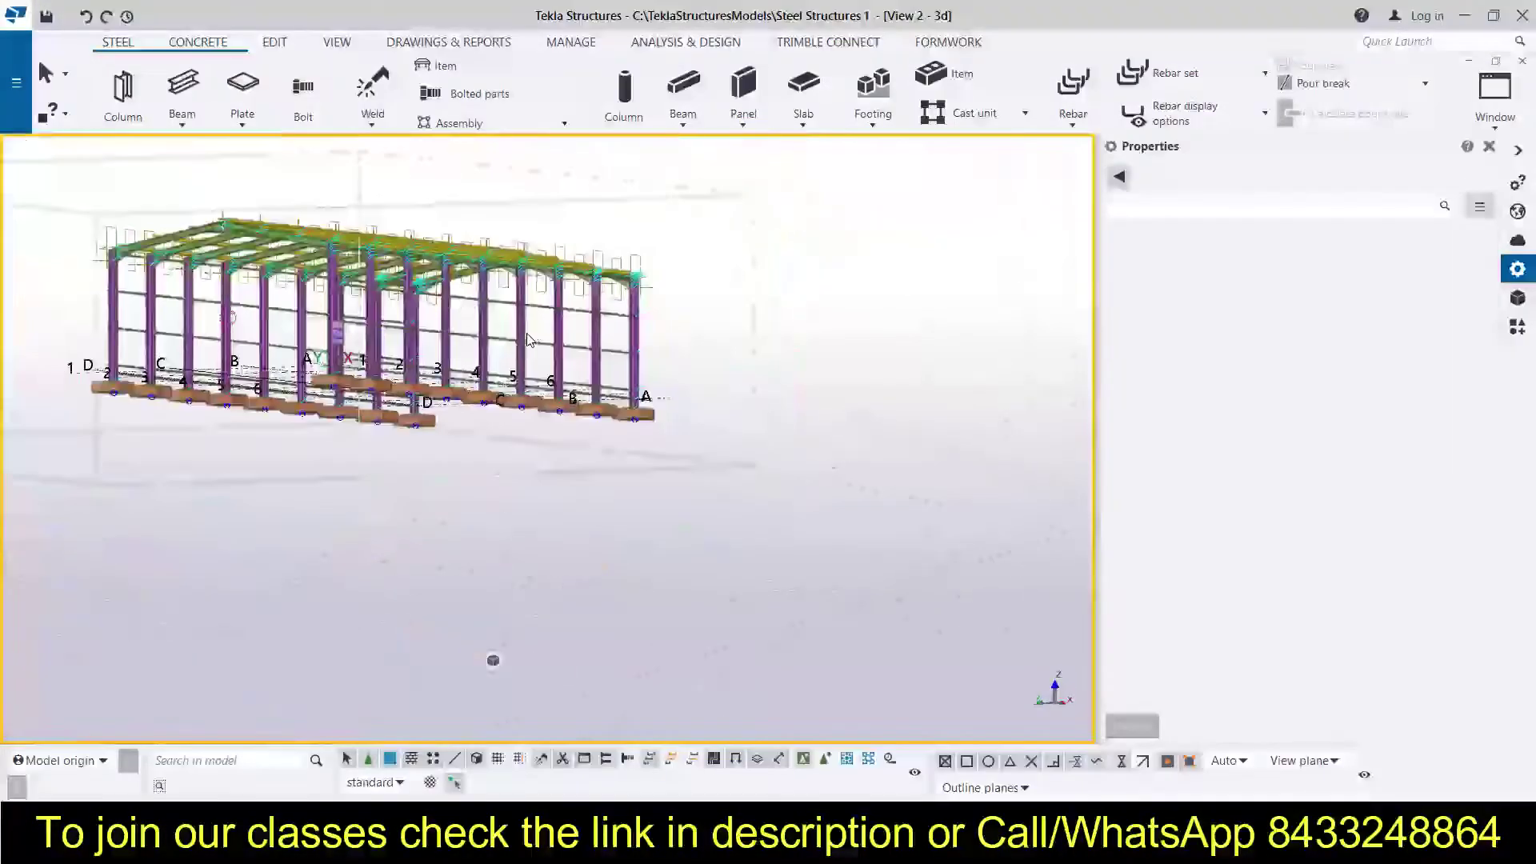
{"action": "scroll", "coordinate": [166, 376], "scroll_direction": "up", "scroll_amount": 6}
{"action": "scroll", "coordinate": [253, 296], "scroll_direction": "down", "scroll_amount": 8}
{"action": "middle_click_drag", "start_coordinate": [292, 350], "coordinate": [483, 460], "text": "ctrl"}
{"action": "scroll", "coordinate": [424, 235], "scroll_direction": "up", "scroll_amount": 12}
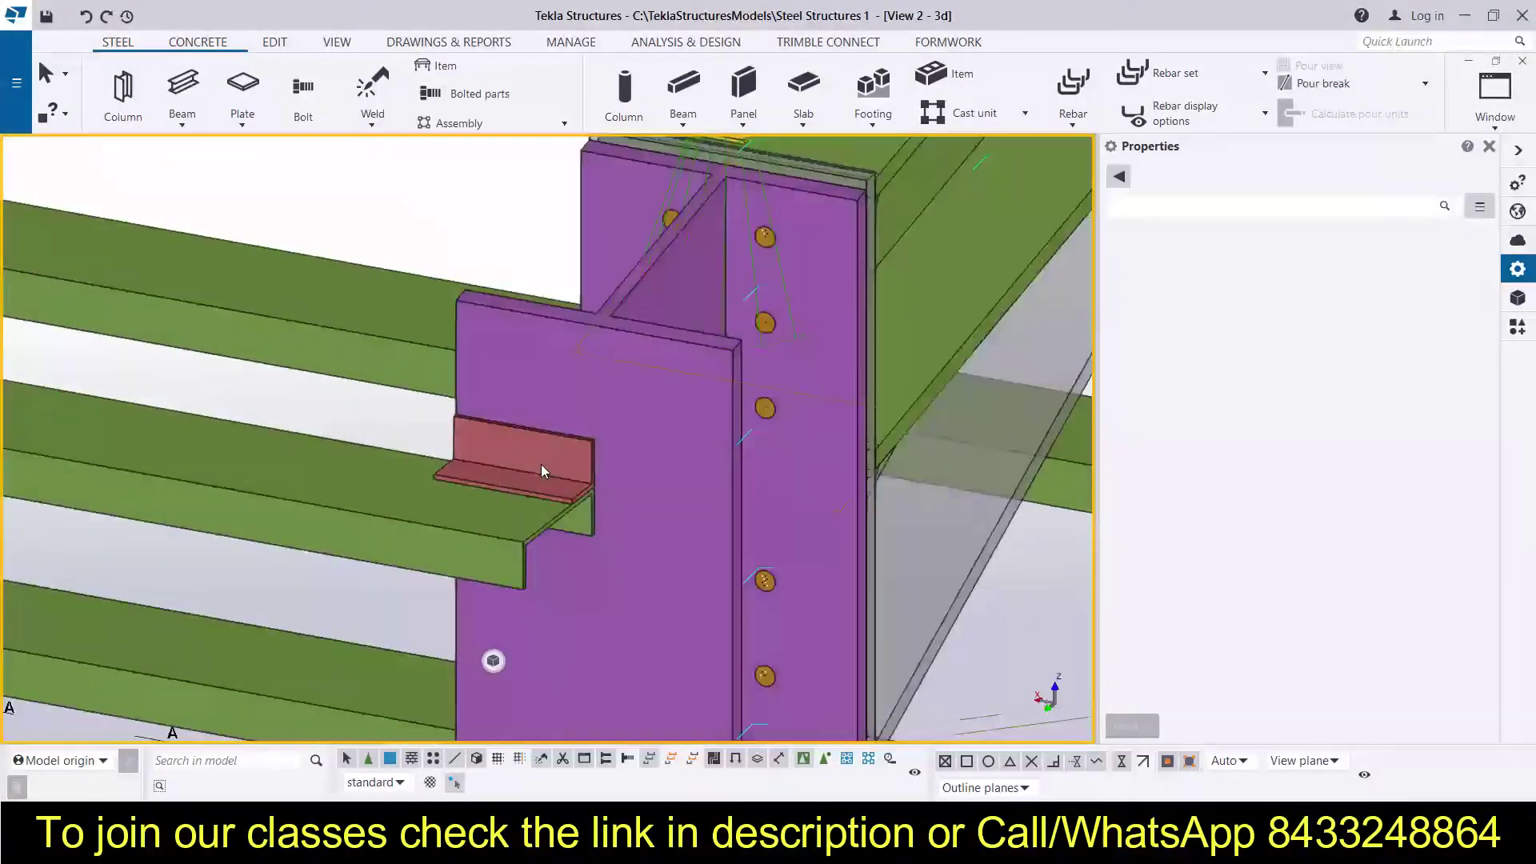
Select the three upper L50*50*5 girt cleats on the D-1 column.
{"action": "left_click", "coordinate": [541, 470]}
{"action": "scroll", "coordinate": [541, 470], "scroll_direction": "down", "scroll_amount": 8}
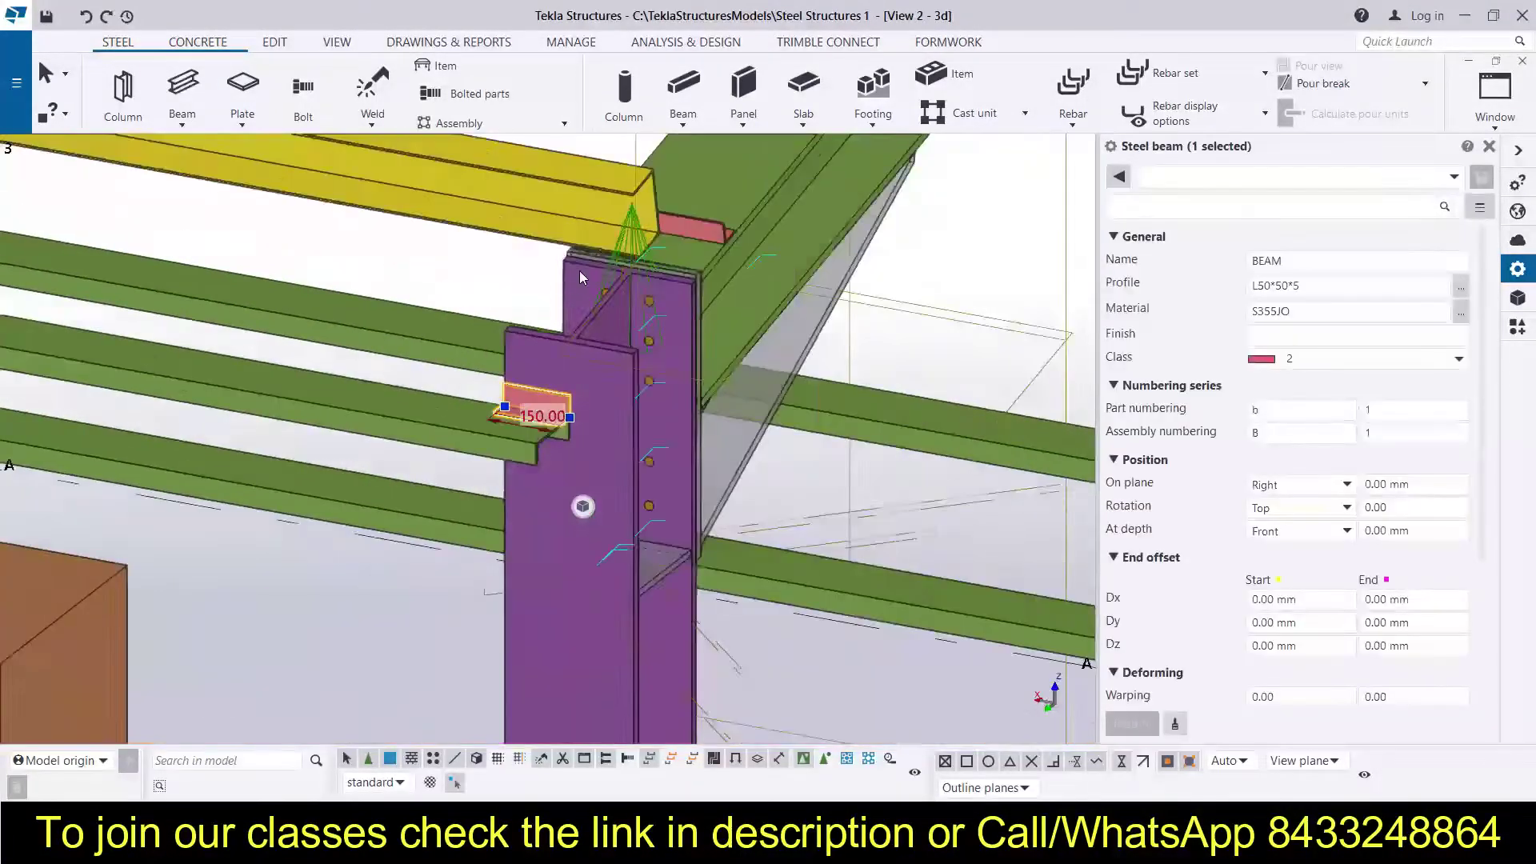
{"action": "scroll", "coordinate": [591, 454], "scroll_direction": "up", "scroll_amount": 6}
{"action": "left_click", "coordinate": [590, 456], "text": "ctrl"}
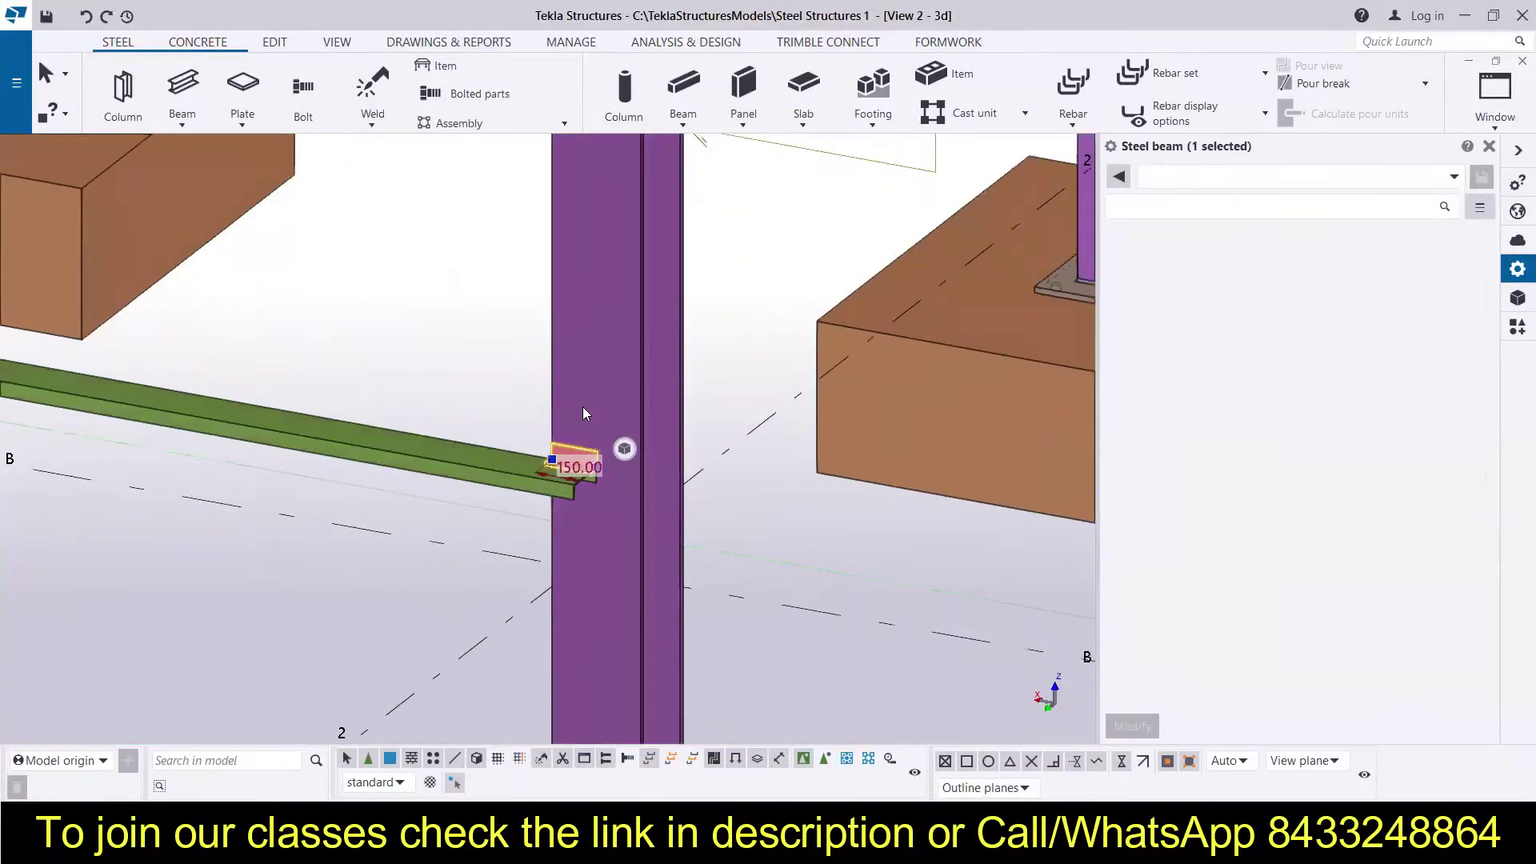
{"action": "scroll", "coordinate": [582, 408], "scroll_direction": "down", "scroll_amount": 7}
{"action": "scroll", "coordinate": [601, 530], "scroll_direction": "up", "scroll_amount": 7}
{"action": "left_click", "coordinate": [538, 498], "text": "ctrl"}
Add the two cleats near the base of the D-1 column to the selection.
{"action": "scroll", "coordinate": [592, 472], "scroll_direction": "down", "scroll_amount": 7}
{"action": "scroll", "coordinate": [571, 591], "scroll_direction": "up", "scroll_amount": 4}
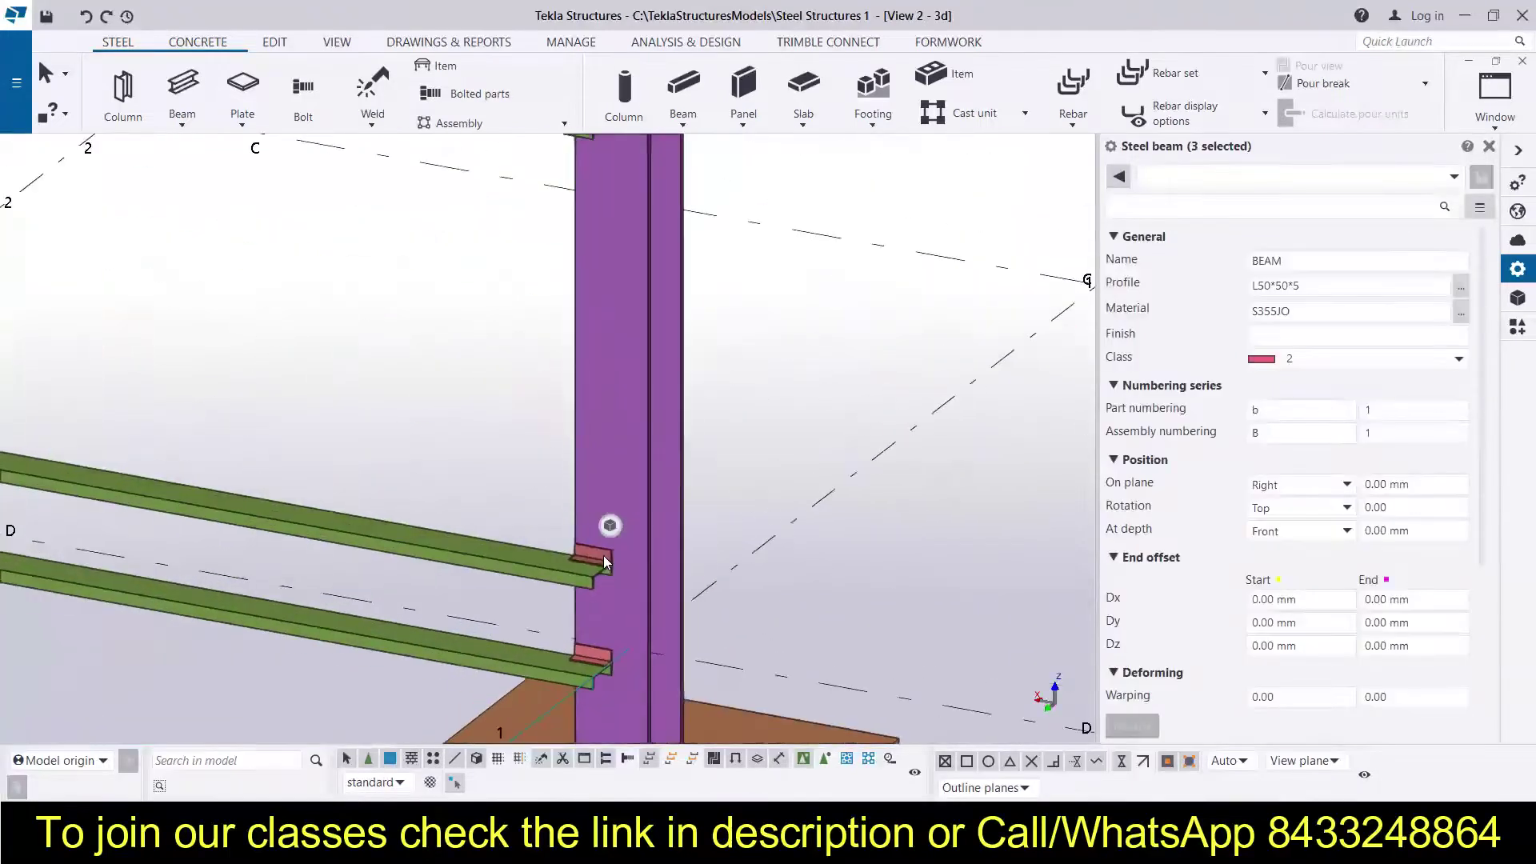
{"action": "scroll", "coordinate": [642, 600], "scroll_direction": "down", "scroll_amount": 3}
{"action": "left_click", "coordinate": [618, 480], "text": "ctrl"}
{"action": "left_click", "coordinate": [618, 499], "text": "ctrl"}
Mirror-copy the five selected cleats with X0 0.00, Y0 -6000.00 and angle 0.00.
{"action": "scroll", "coordinate": [632, 492], "scroll_direction": "down", "scroll_amount": 4}
{"action": "scroll", "coordinate": [646, 484], "scroll_direction": "down", "scroll_amount": 5}
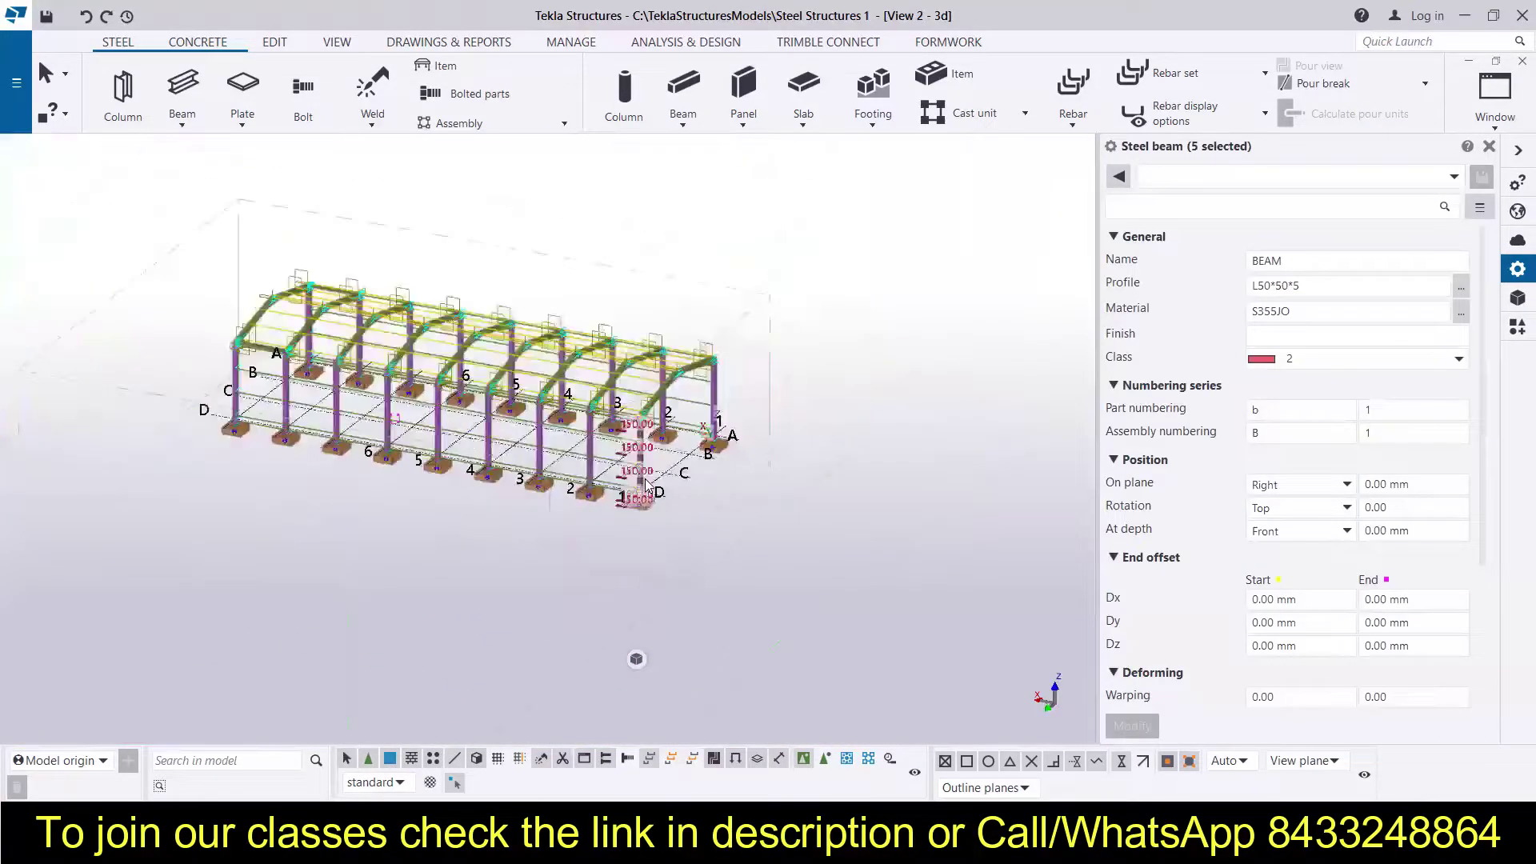
{"action": "scroll", "coordinate": [646, 484], "scroll_direction": "up", "scroll_amount": 8}
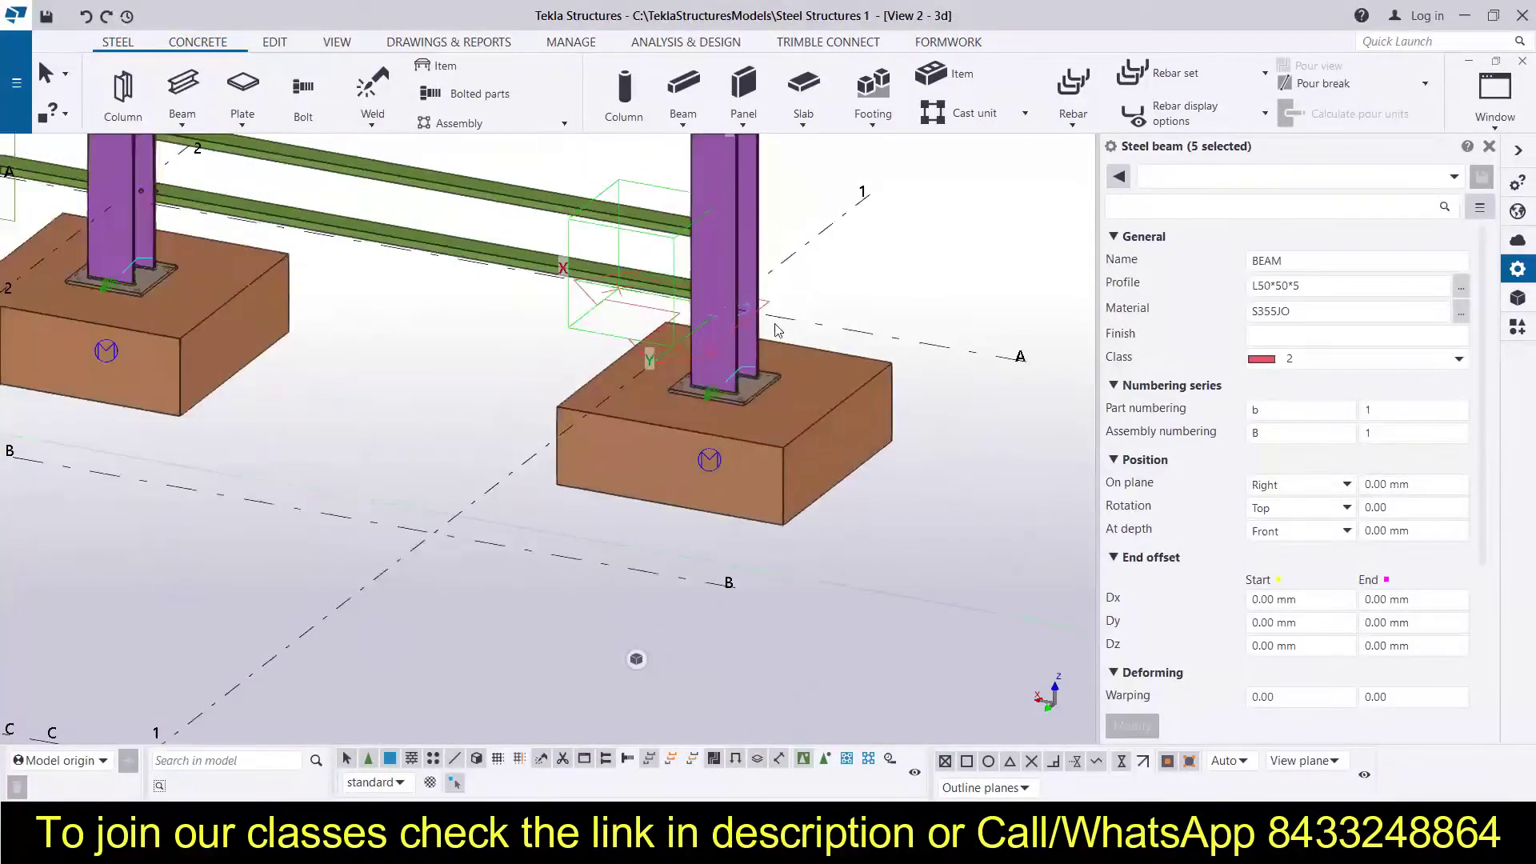
{"action": "scroll", "coordinate": [744, 405], "scroll_direction": "down", "scroll_amount": 5}
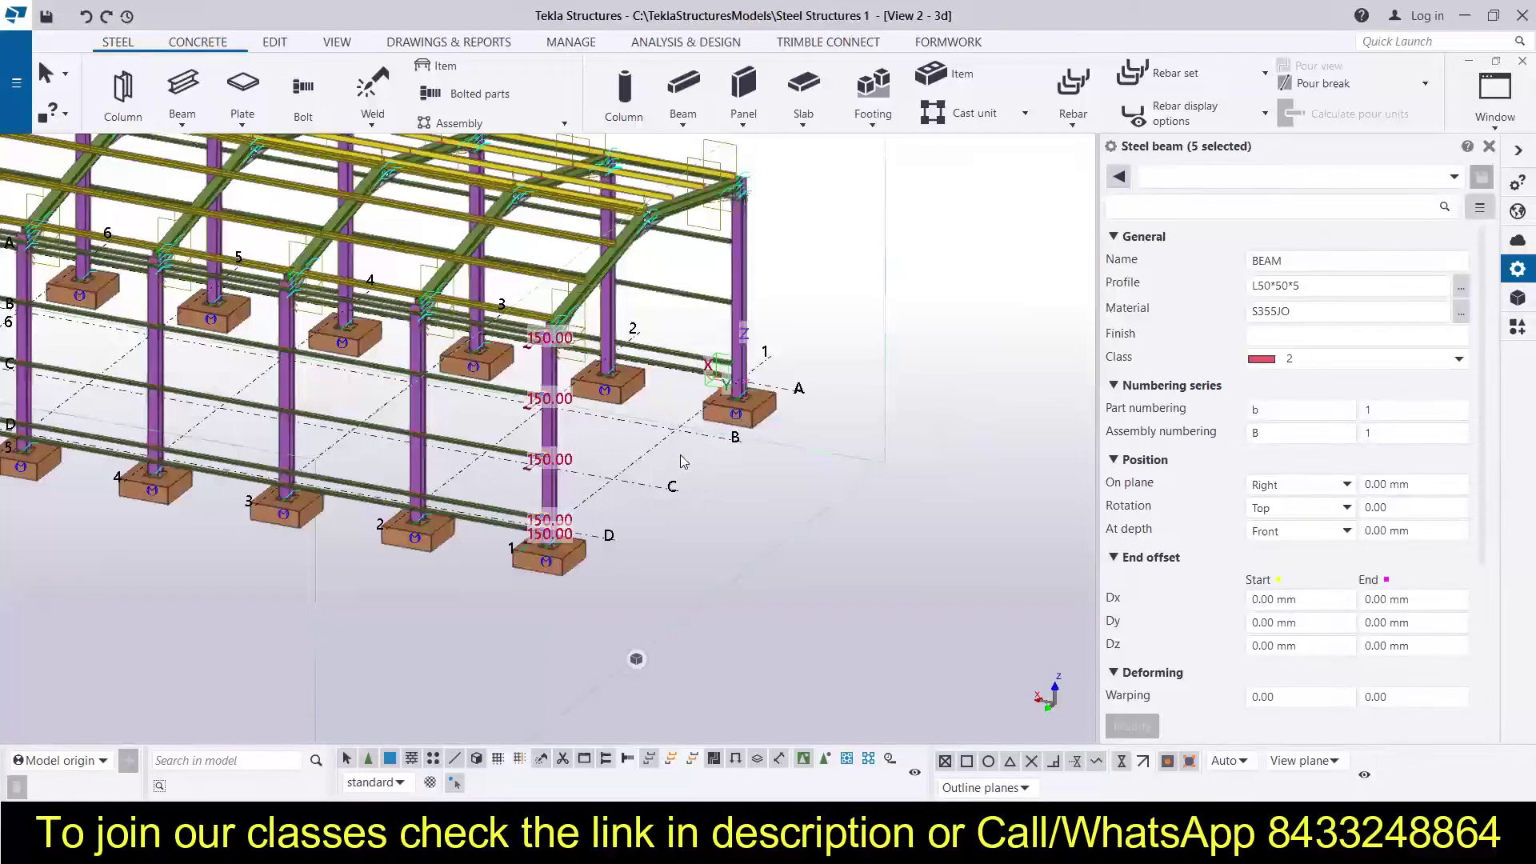
{"action": "right_click", "coordinate": [682, 461]}
{"action": "mouse_move", "coordinate": [800, 56]}
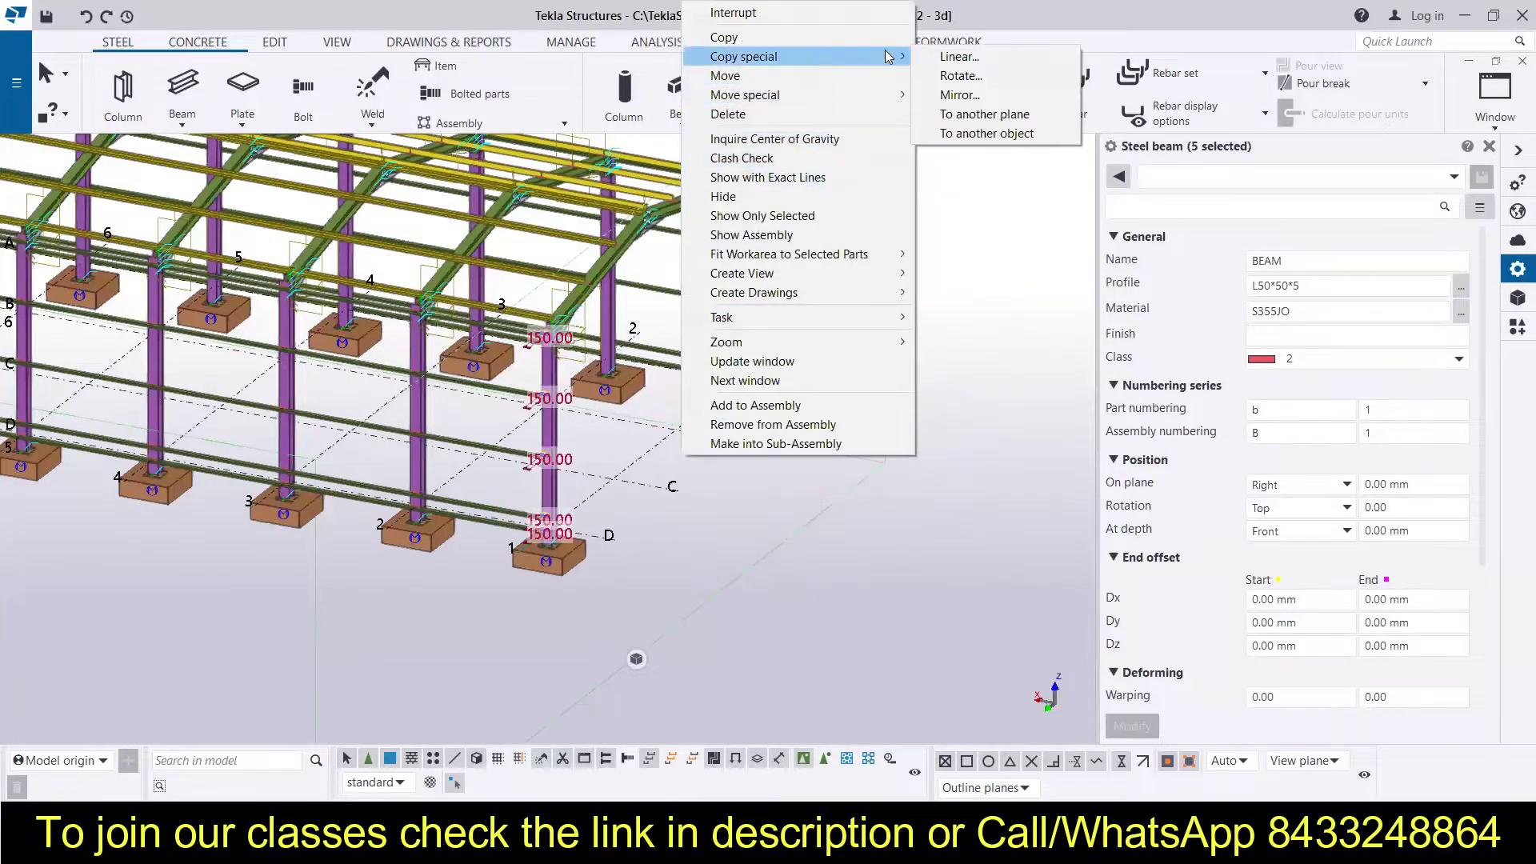
{"action": "left_click", "coordinate": [952, 94]}
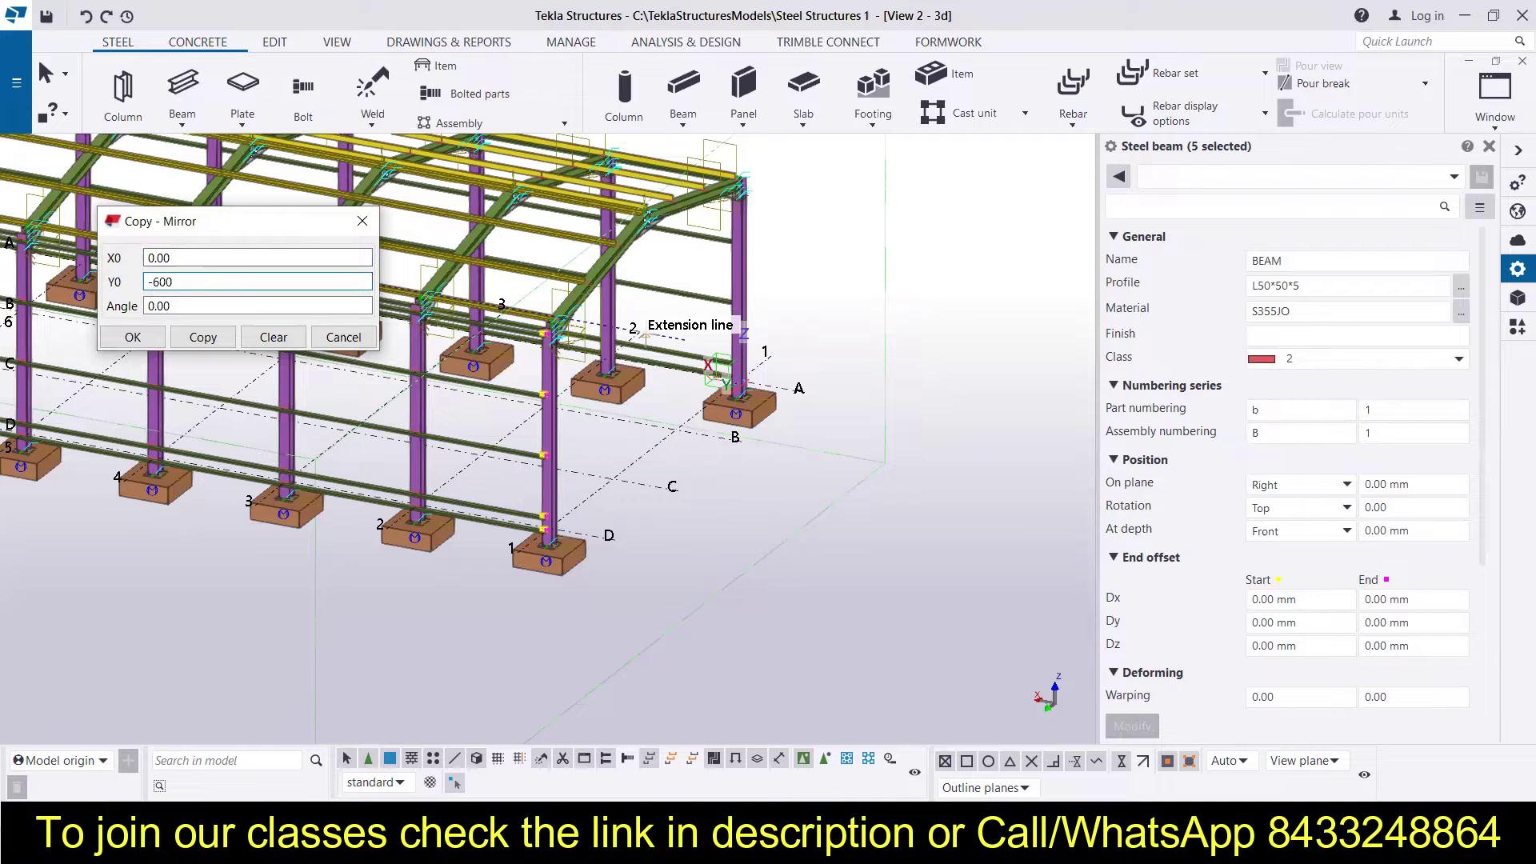
{"action": "left_click", "coordinate": [203, 336]}
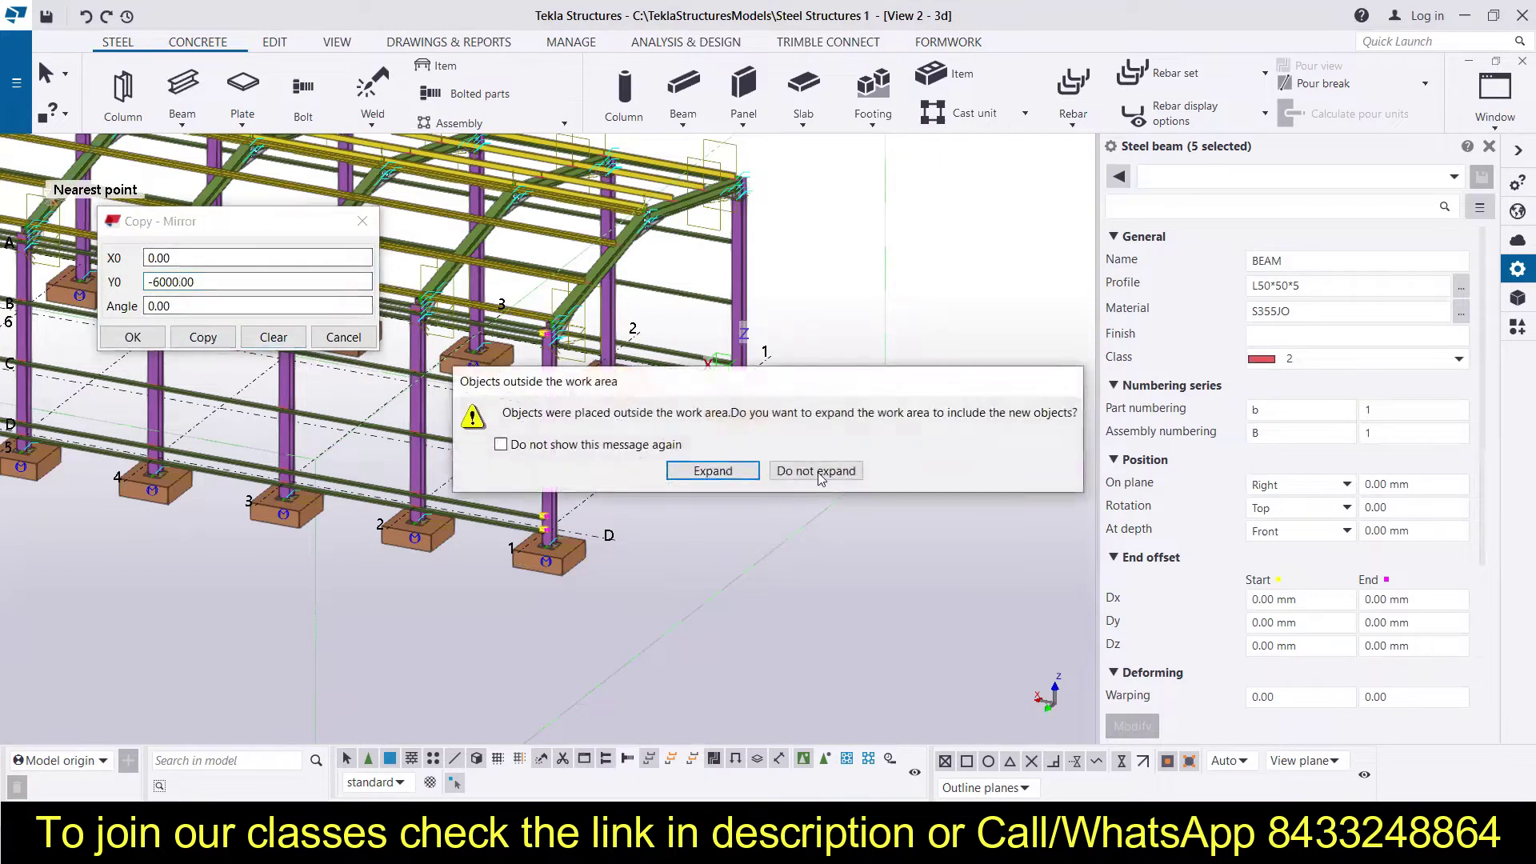
{"action": "key", "text": "Return"}
Decline expanding the work area and compare the girt ends on the A-1 column with the selected cleats on the D-1 column.
{"action": "scroll", "coordinate": [908, 345], "scroll_direction": "down", "scroll_amount": 5}
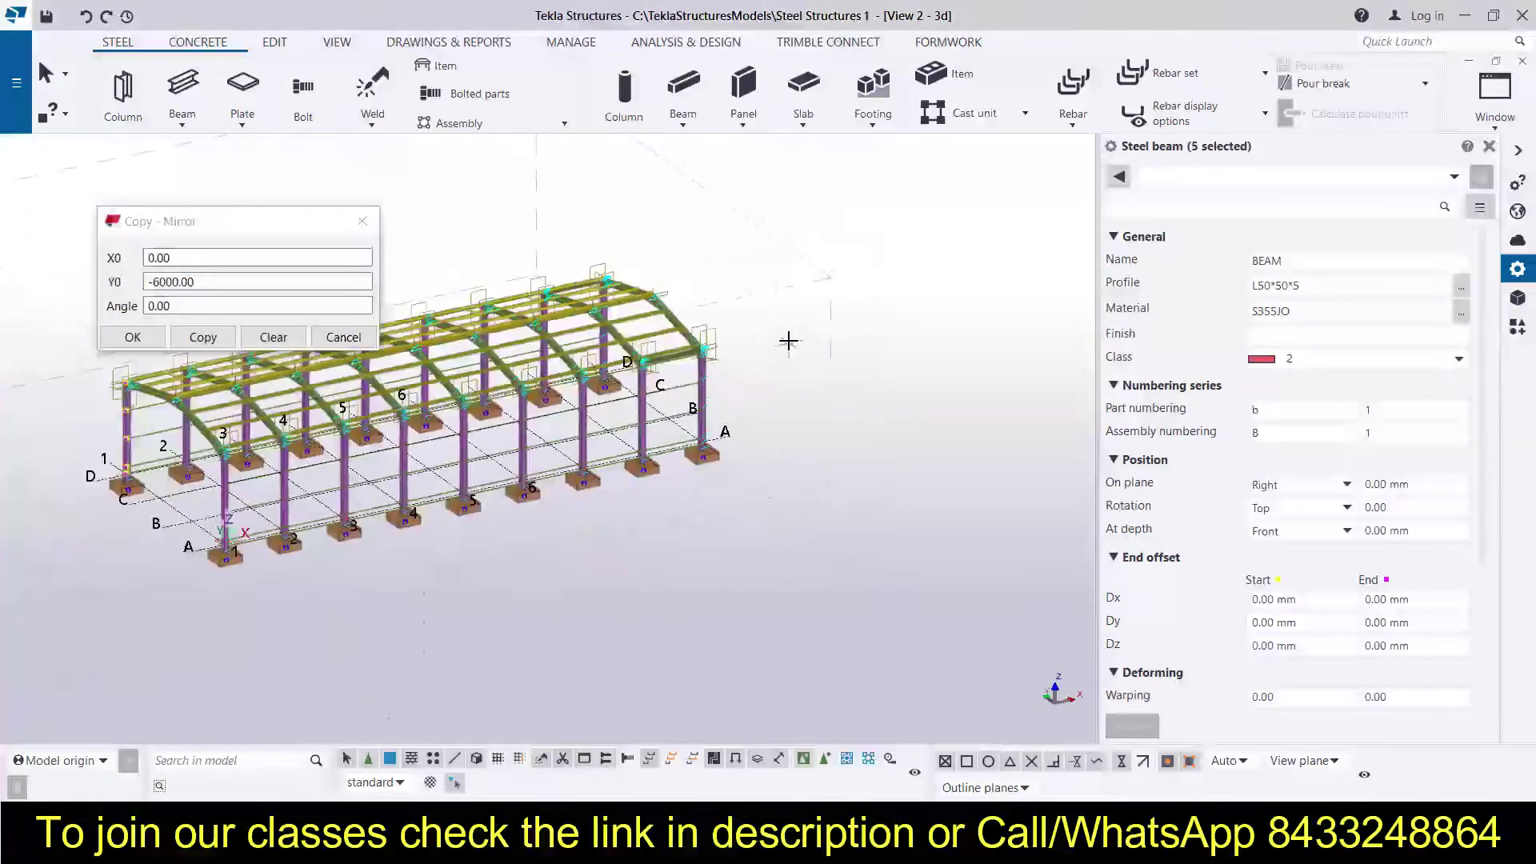
{"action": "scroll", "coordinate": [309, 504], "scroll_direction": "up", "scroll_amount": 8}
{"action": "scroll", "coordinate": [374, 455], "scroll_direction": "down", "scroll_amount": 5}
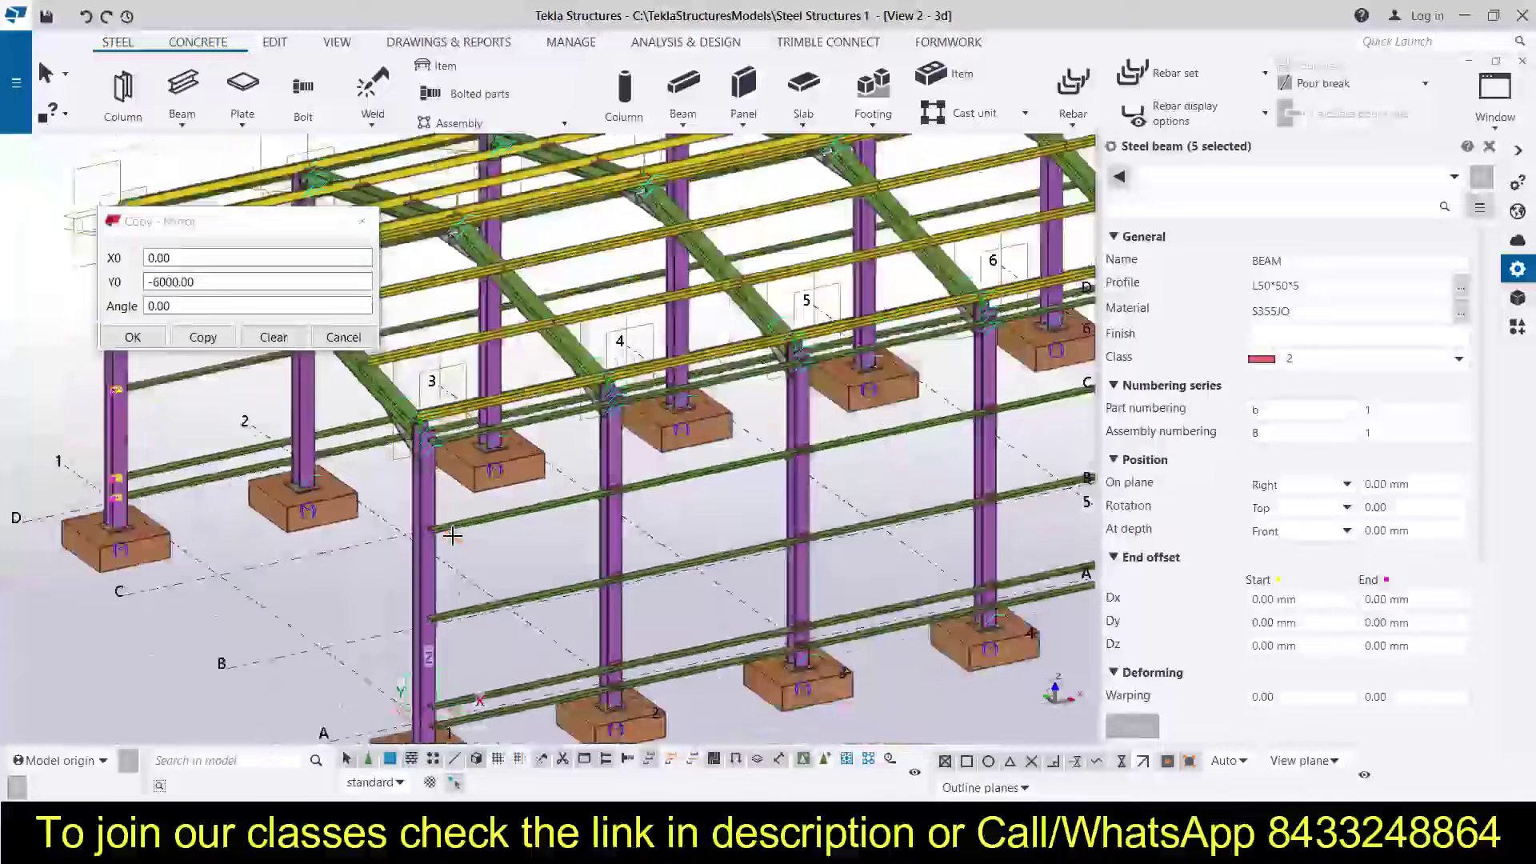
{"action": "scroll", "coordinate": [130, 486], "scroll_direction": "down", "scroll_amount": 8}
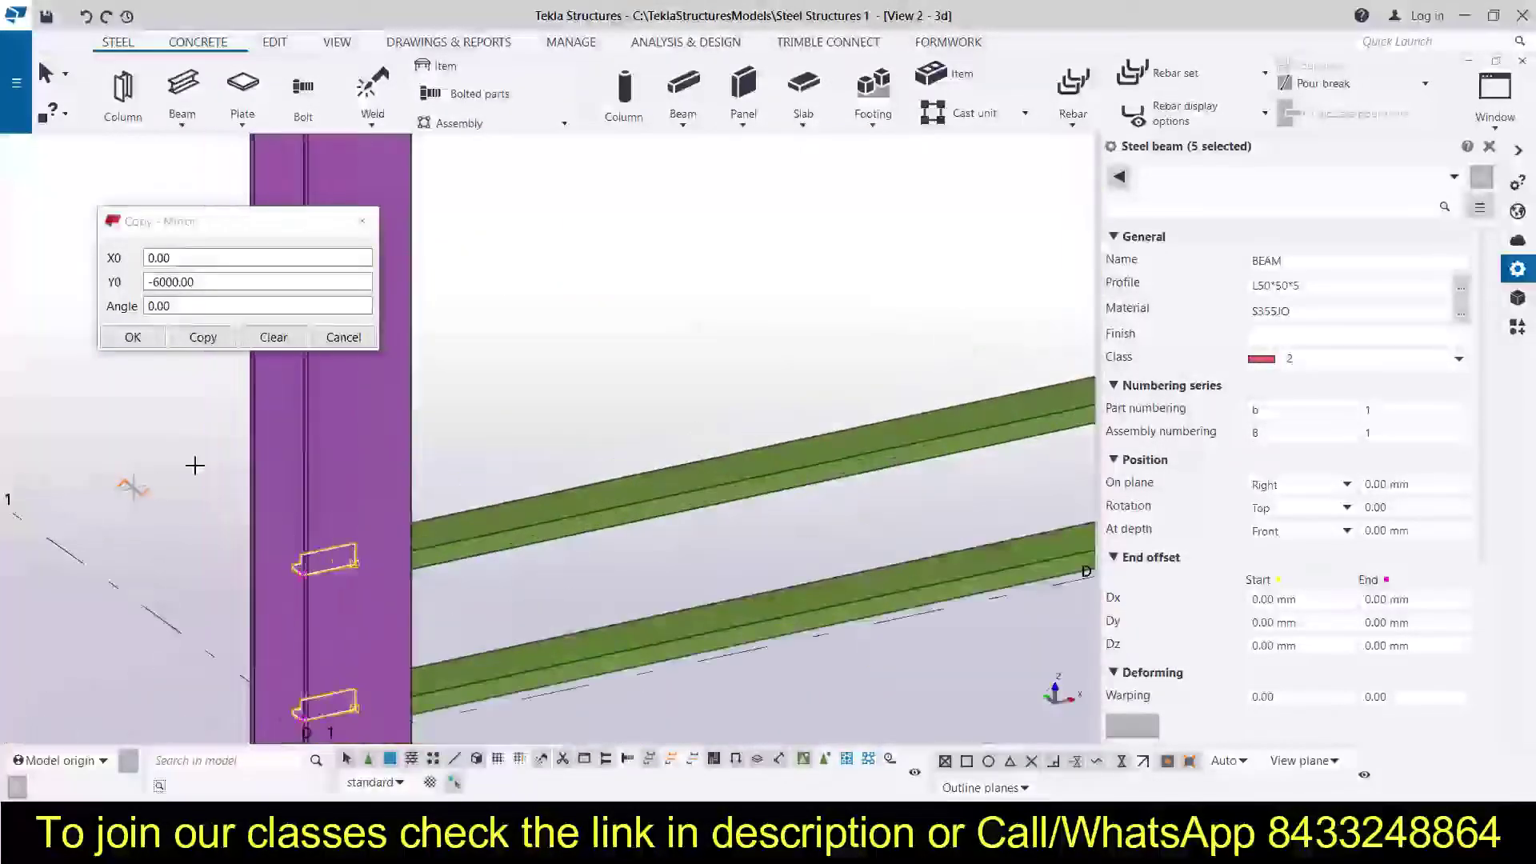
Mirror-copy the five selected cleats to the grid A column with X0 0.00, Y0 6000.00 and angle 0.00, and end the command.
{"action": "left_click", "coordinate": [96, 286]}
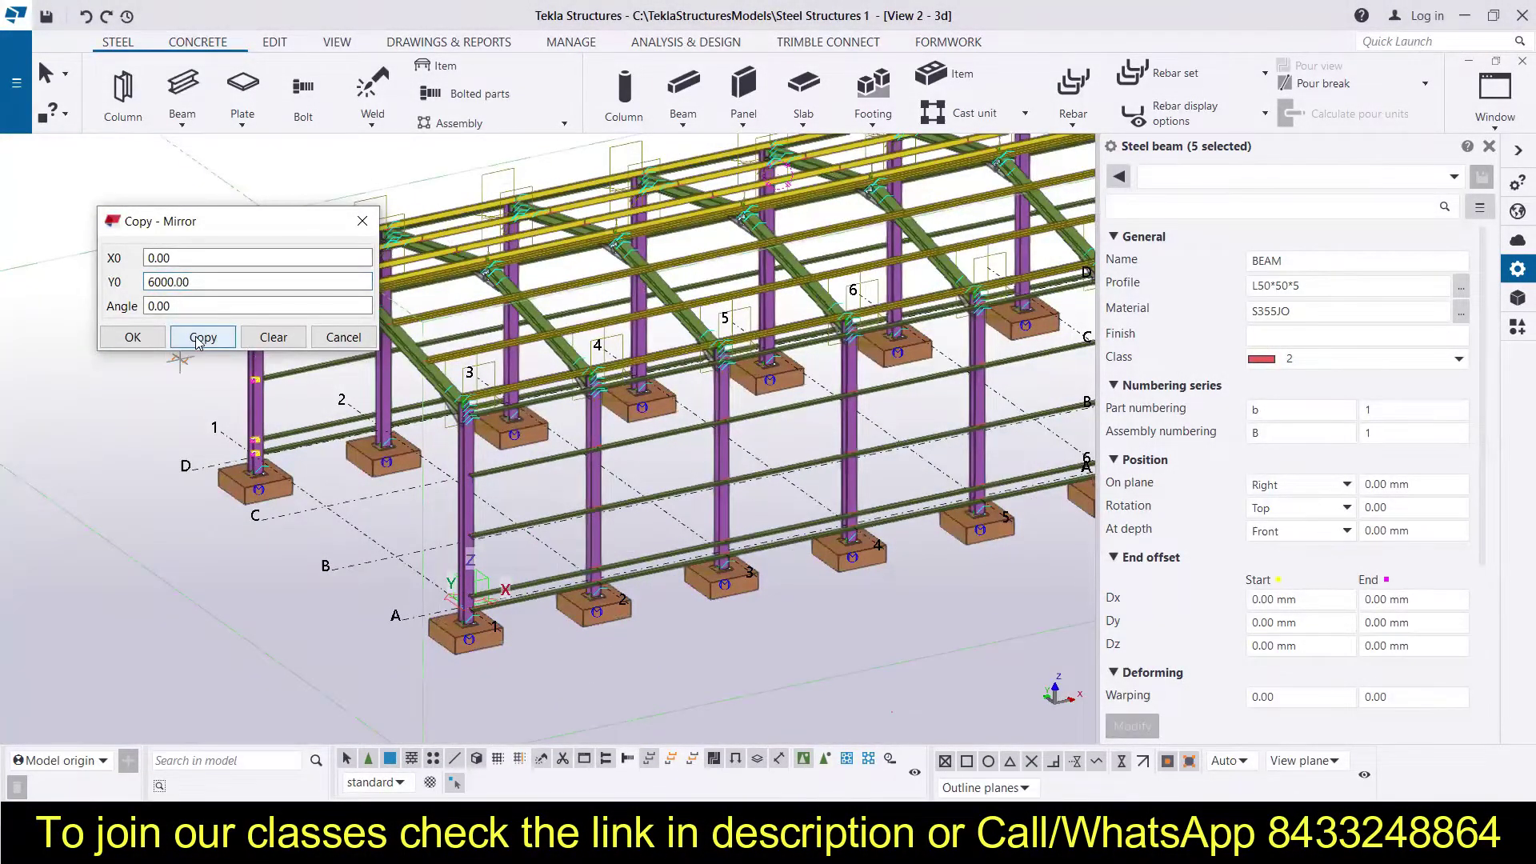
{"action": "scroll", "coordinate": [449, 458], "scroll_direction": "up", "scroll_amount": 2}
{"action": "scroll", "coordinate": [480, 360], "scroll_direction": "down", "scroll_amount": 8}
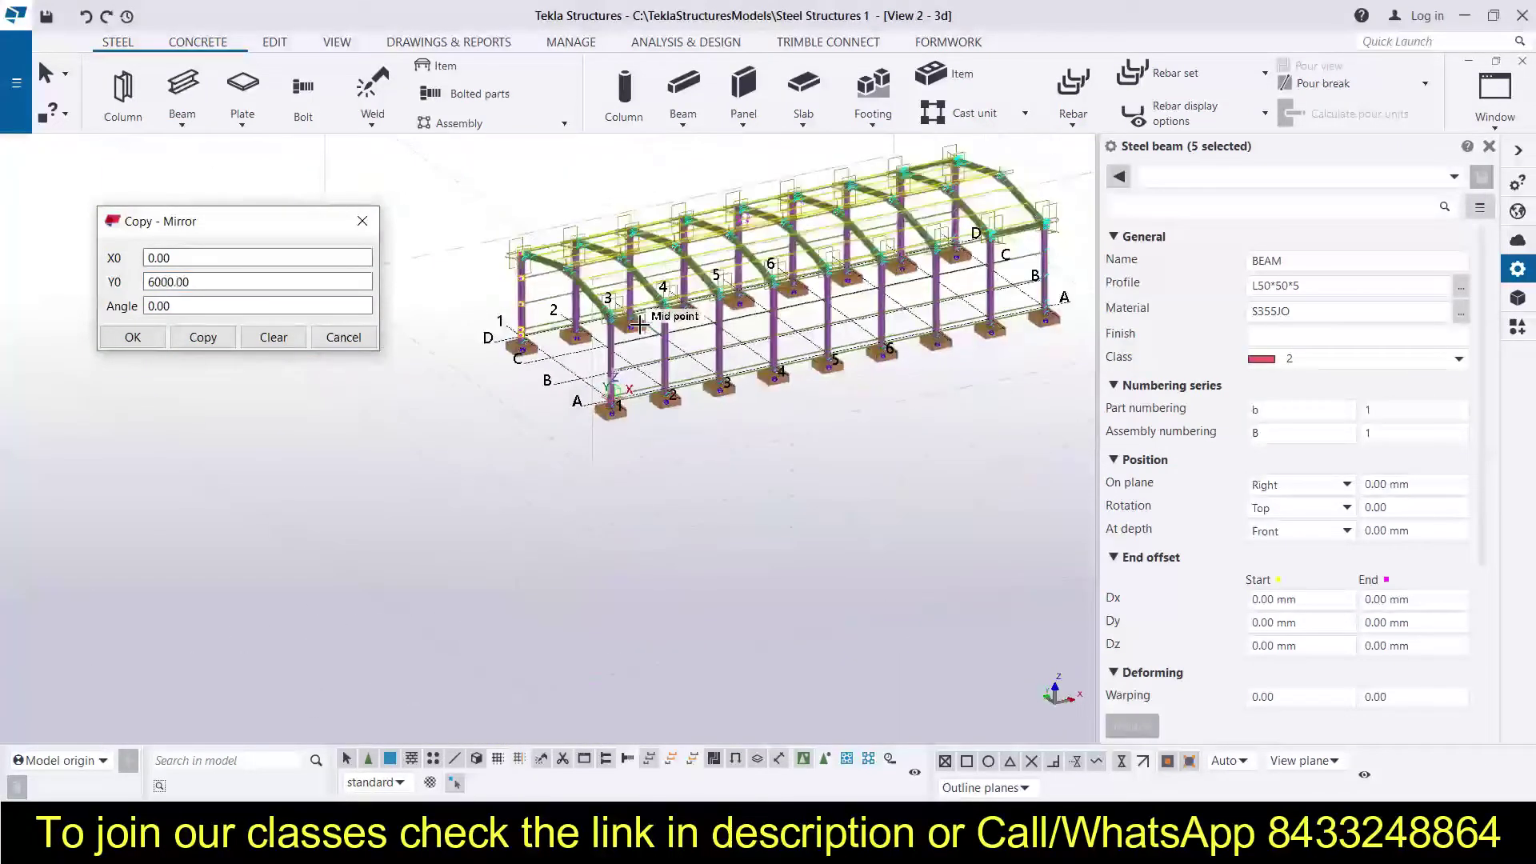
{"action": "middle_click_drag", "start_coordinate": [451, 422], "coordinate": [639, 358], "text": "ctrl"}
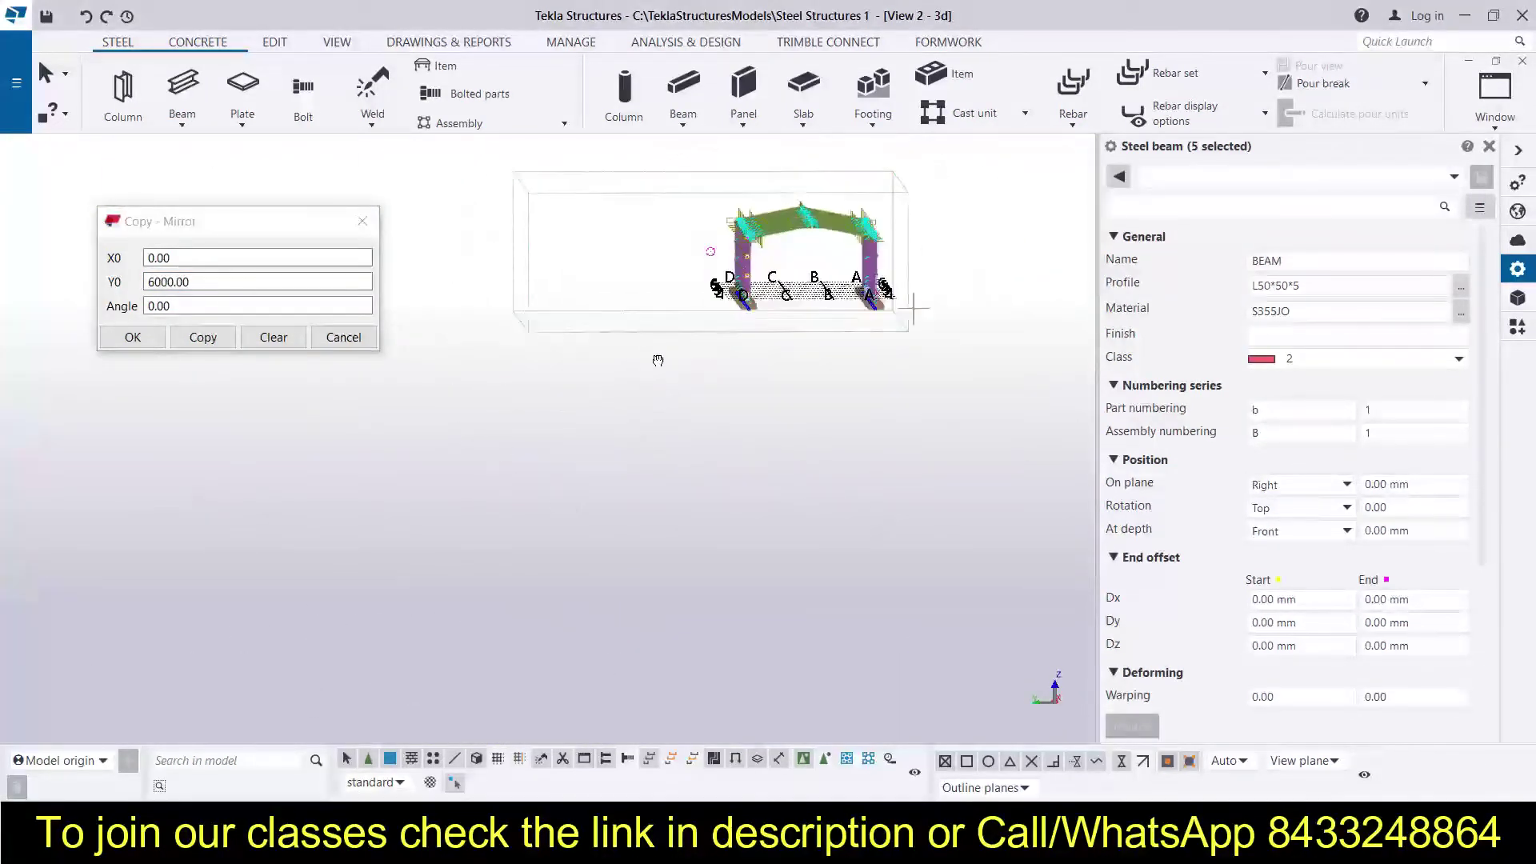
{"action": "left_click", "coordinate": [344, 337]}
{"action": "scroll", "coordinate": [530, 391], "scroll_direction": "up", "scroll_amount": 8}
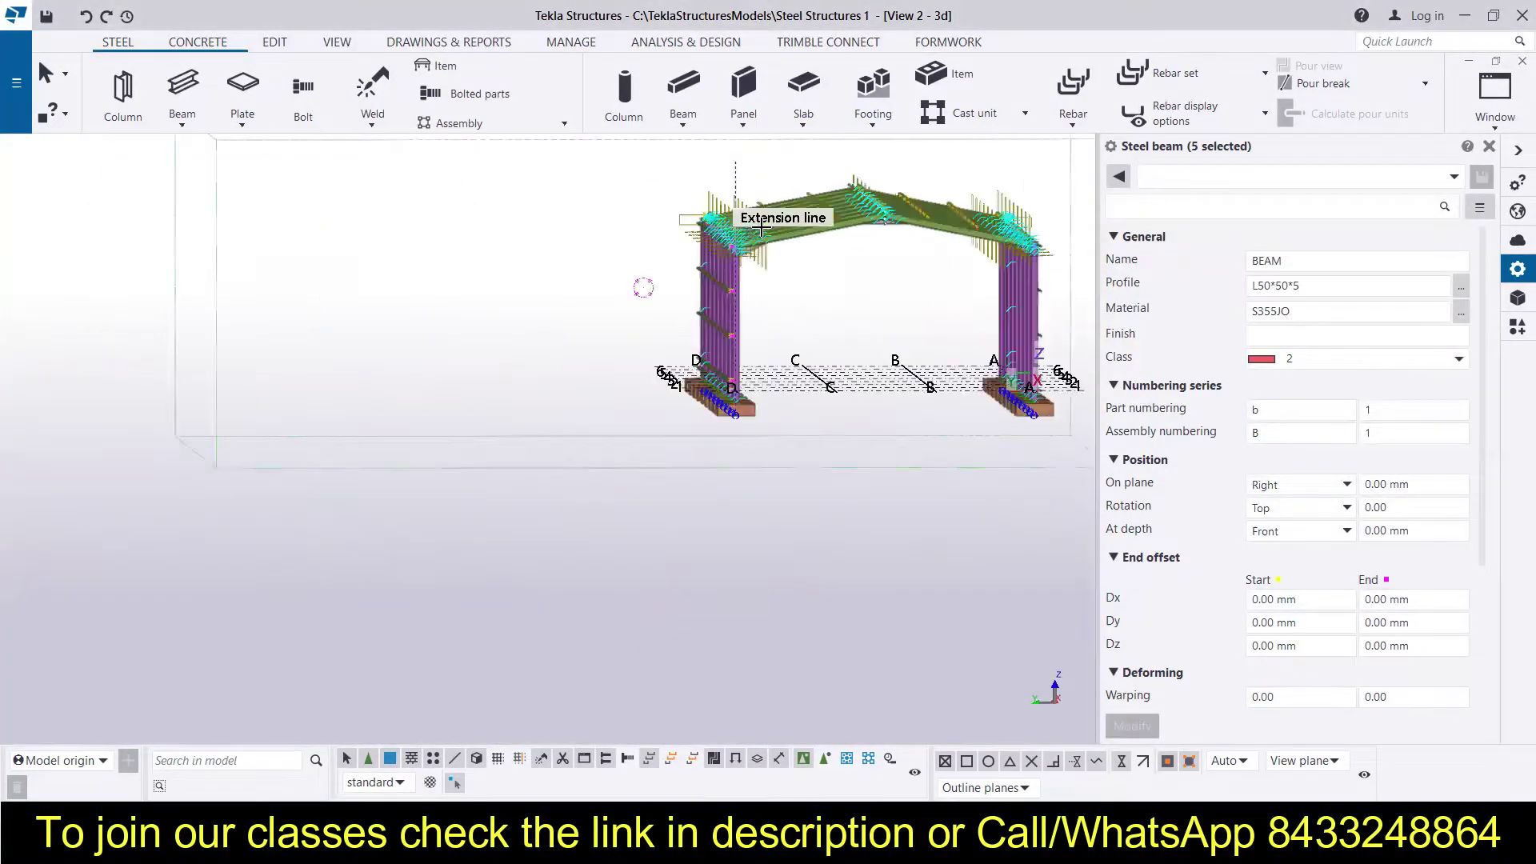
{"action": "left_click", "coordinate": [530, 387]}
{"action": "right_click", "coordinate": [283, 280]}
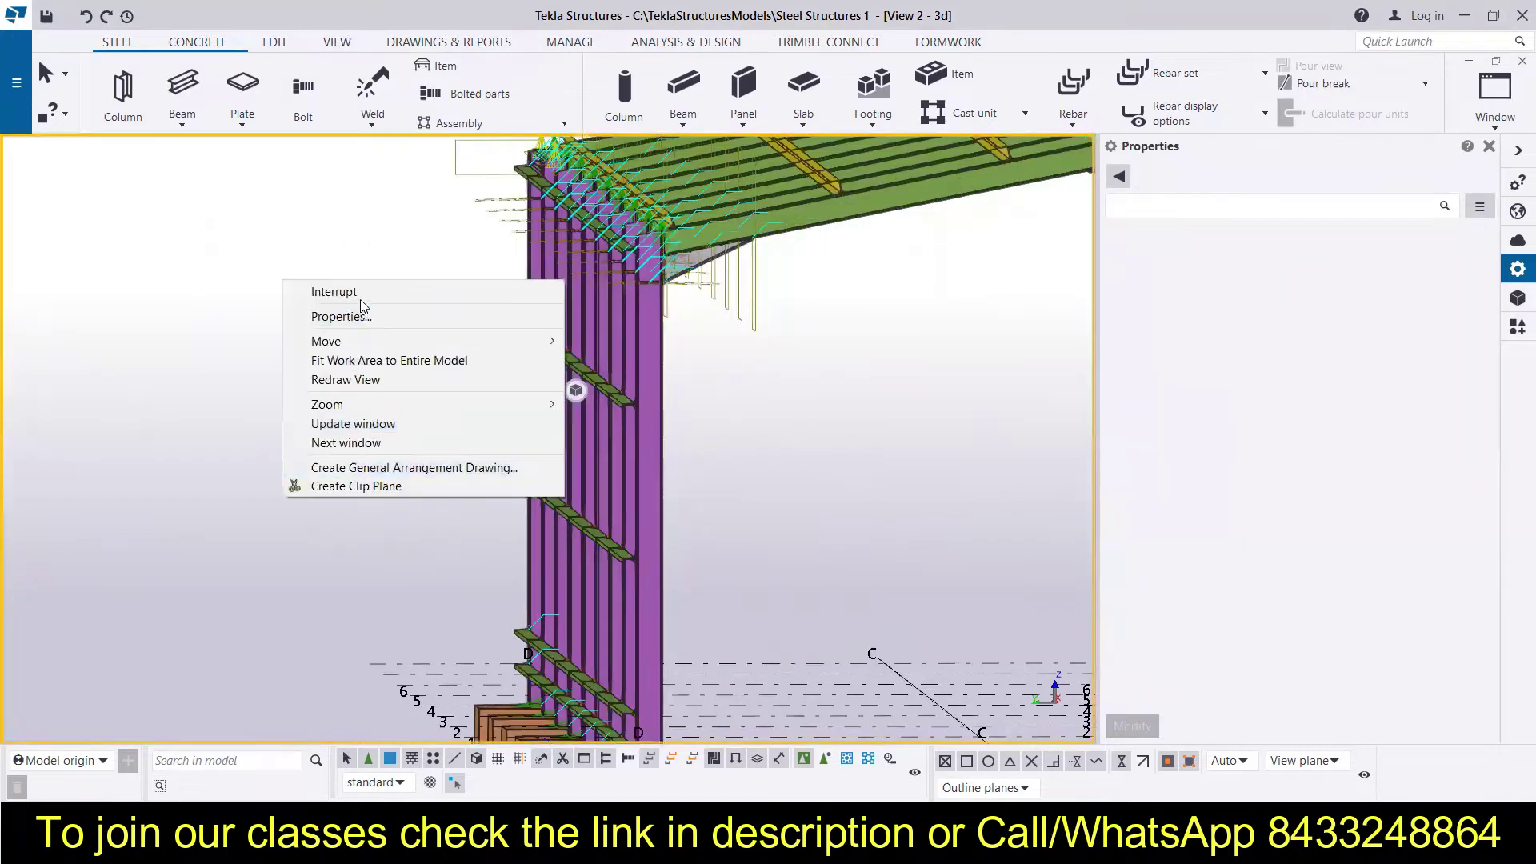
{"action": "left_click", "coordinate": [358, 296]}
Window-select the area beyond grid D to check for stray copies, and examine the whole building.
{"action": "scroll", "coordinate": [592, 288], "scroll_direction": "down", "scroll_amount": 7}
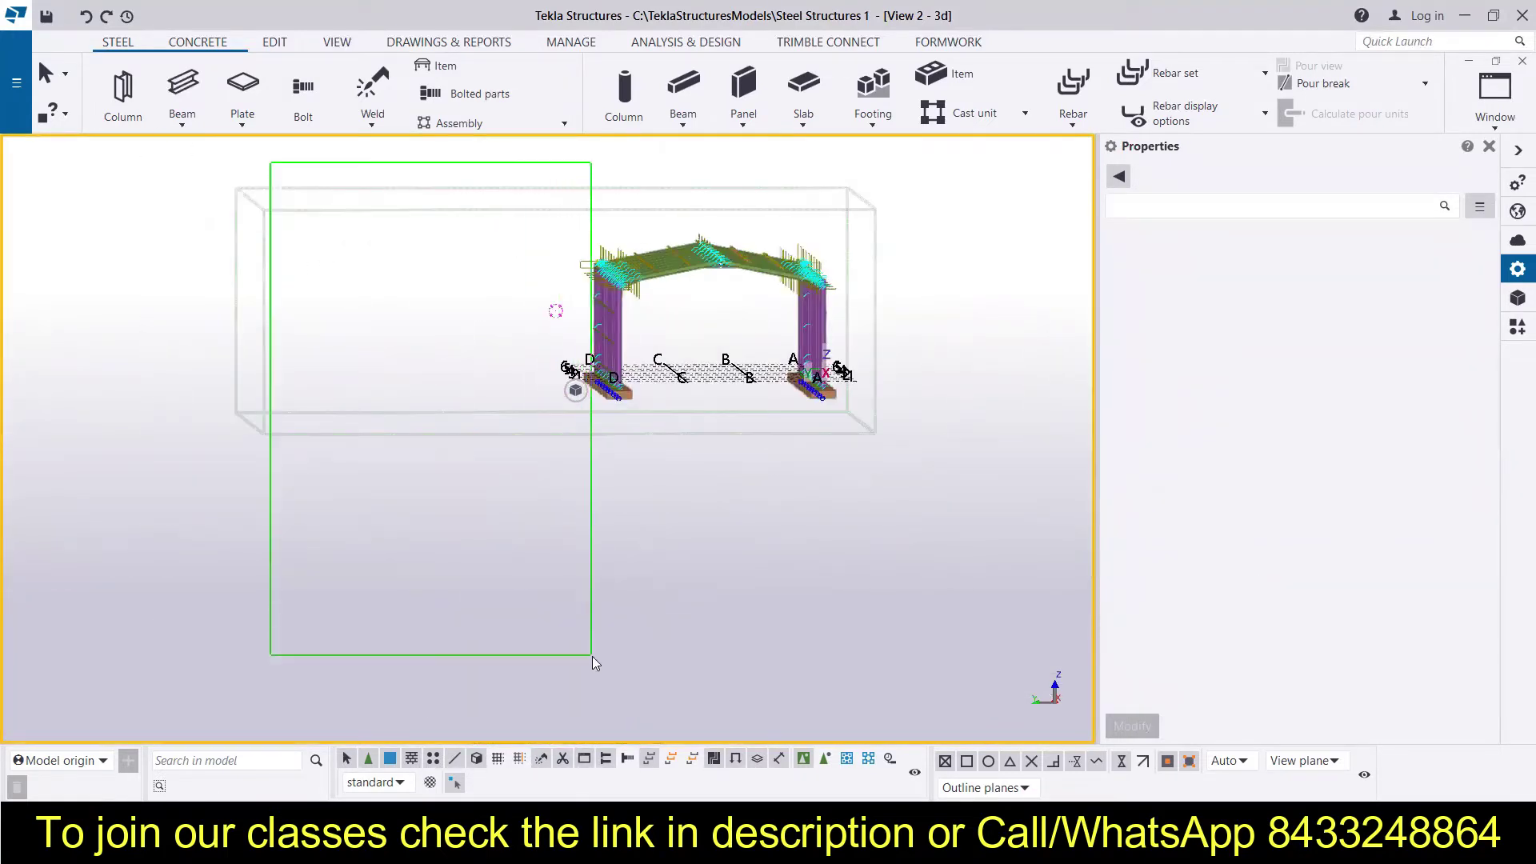
{"action": "left_click_drag", "start_coordinate": [575, 644], "coordinate": [574, 643]}
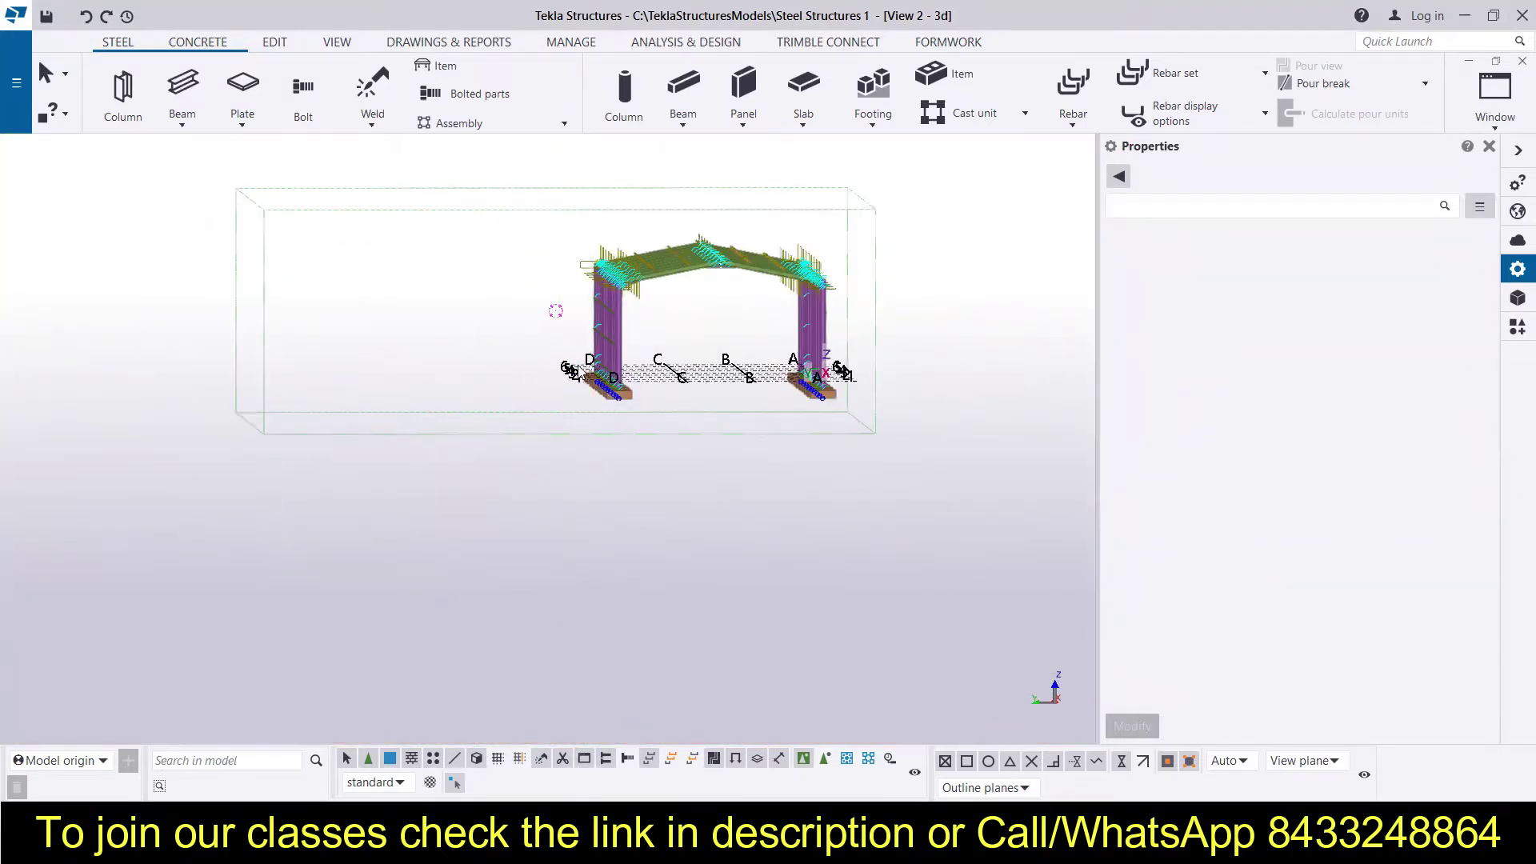
{"action": "scroll", "coordinate": [771, 294], "scroll_direction": "down", "scroll_amount": 2}
{"action": "middle_click_drag", "start_coordinate": [770, 294], "coordinate": [732, 334]}
{"action": "scroll", "coordinate": [719, 323], "scroll_direction": "up", "scroll_amount": 5}
{"action": "scroll", "coordinate": [703, 262], "scroll_direction": "down", "scroll_amount": 3}
{"action": "middle_click_drag", "start_coordinate": [372, 437], "coordinate": [472, 206], "text": "ctrl"}
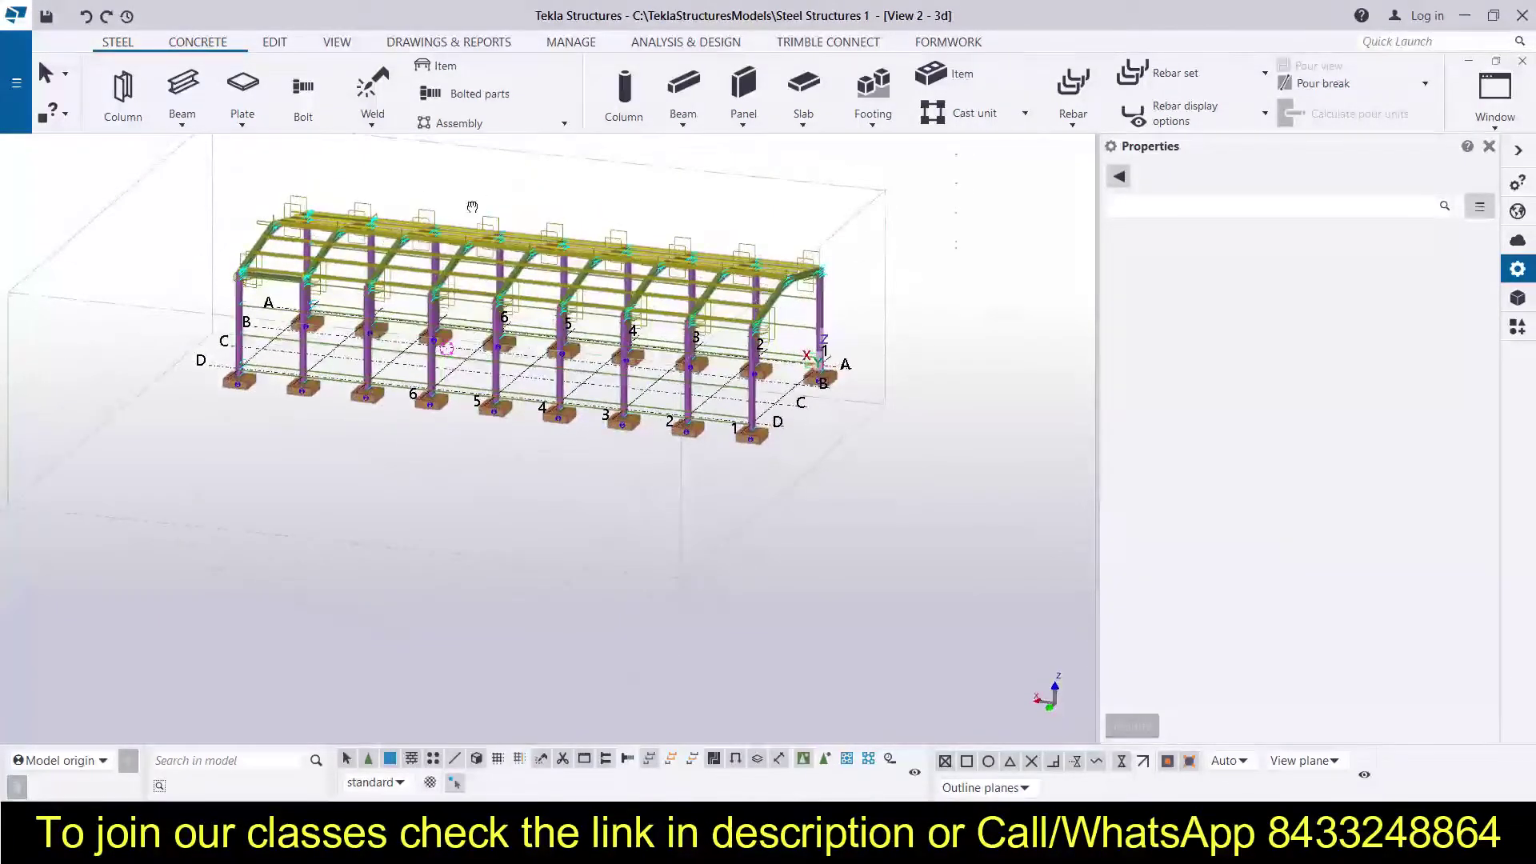
{"action": "scroll", "coordinate": [478, 322], "scroll_direction": "up", "scroll_amount": 2}
Hide the grids, pour breaks, loads and reference objects through the 3D view's display properties.
{"action": "right_click", "coordinate": [801, 196]}
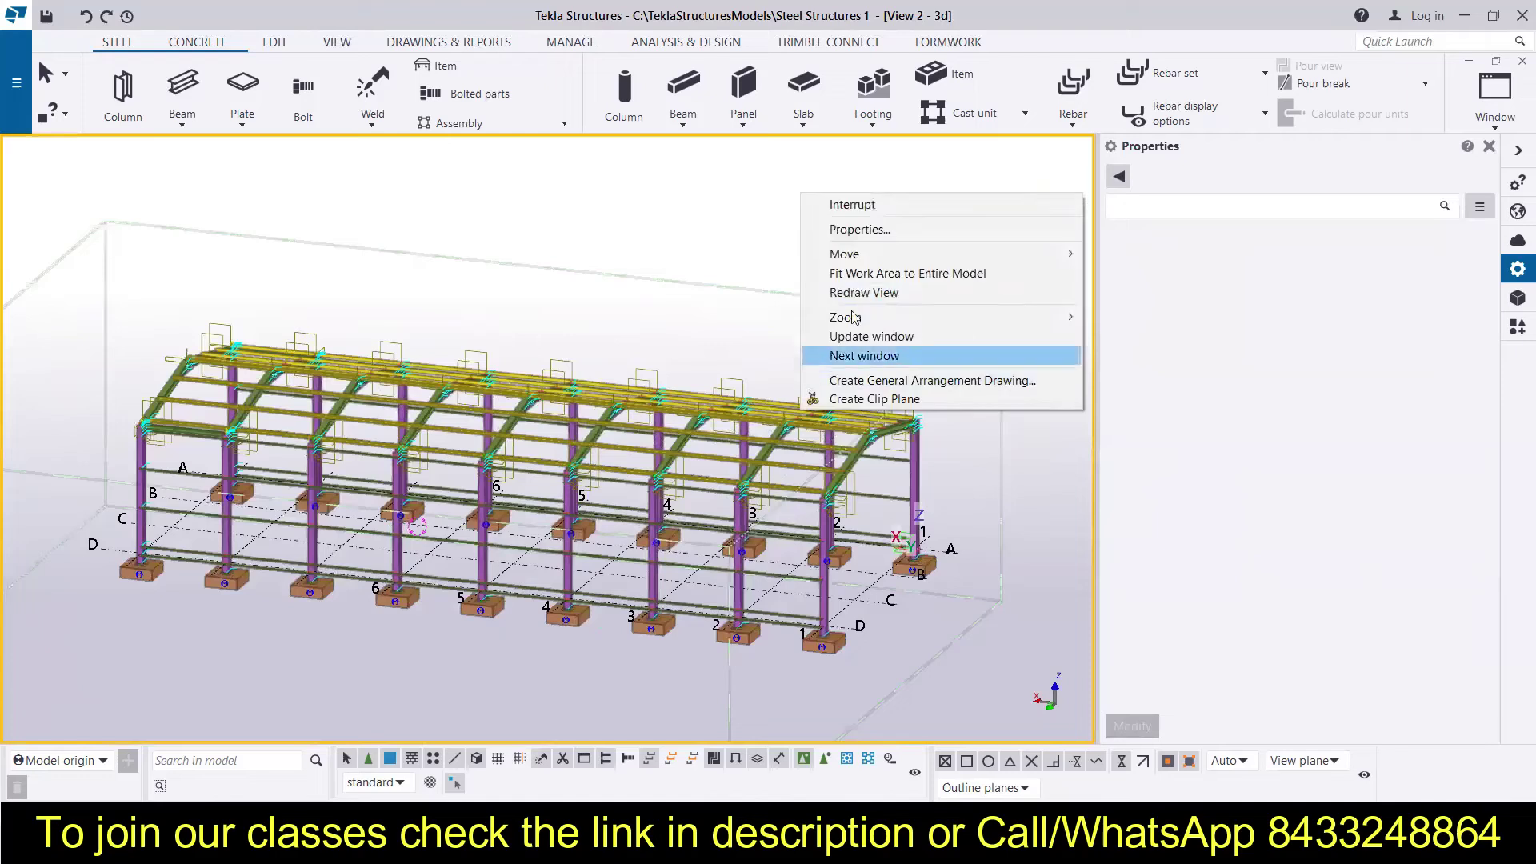
{"action": "double_click", "coordinate": [720, 333]}
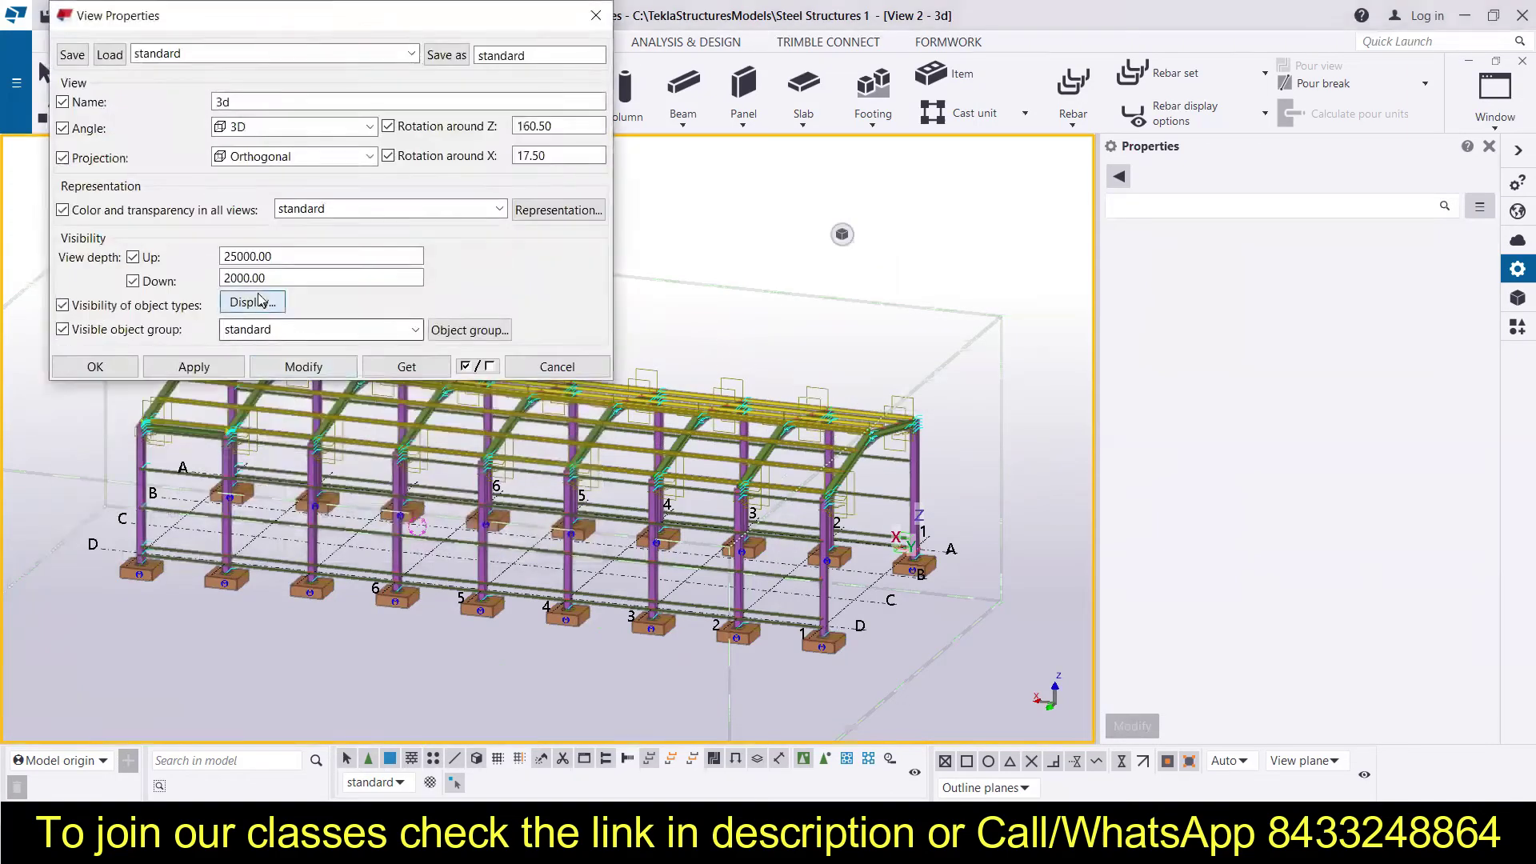
{"action": "left_click", "coordinate": [253, 302]}
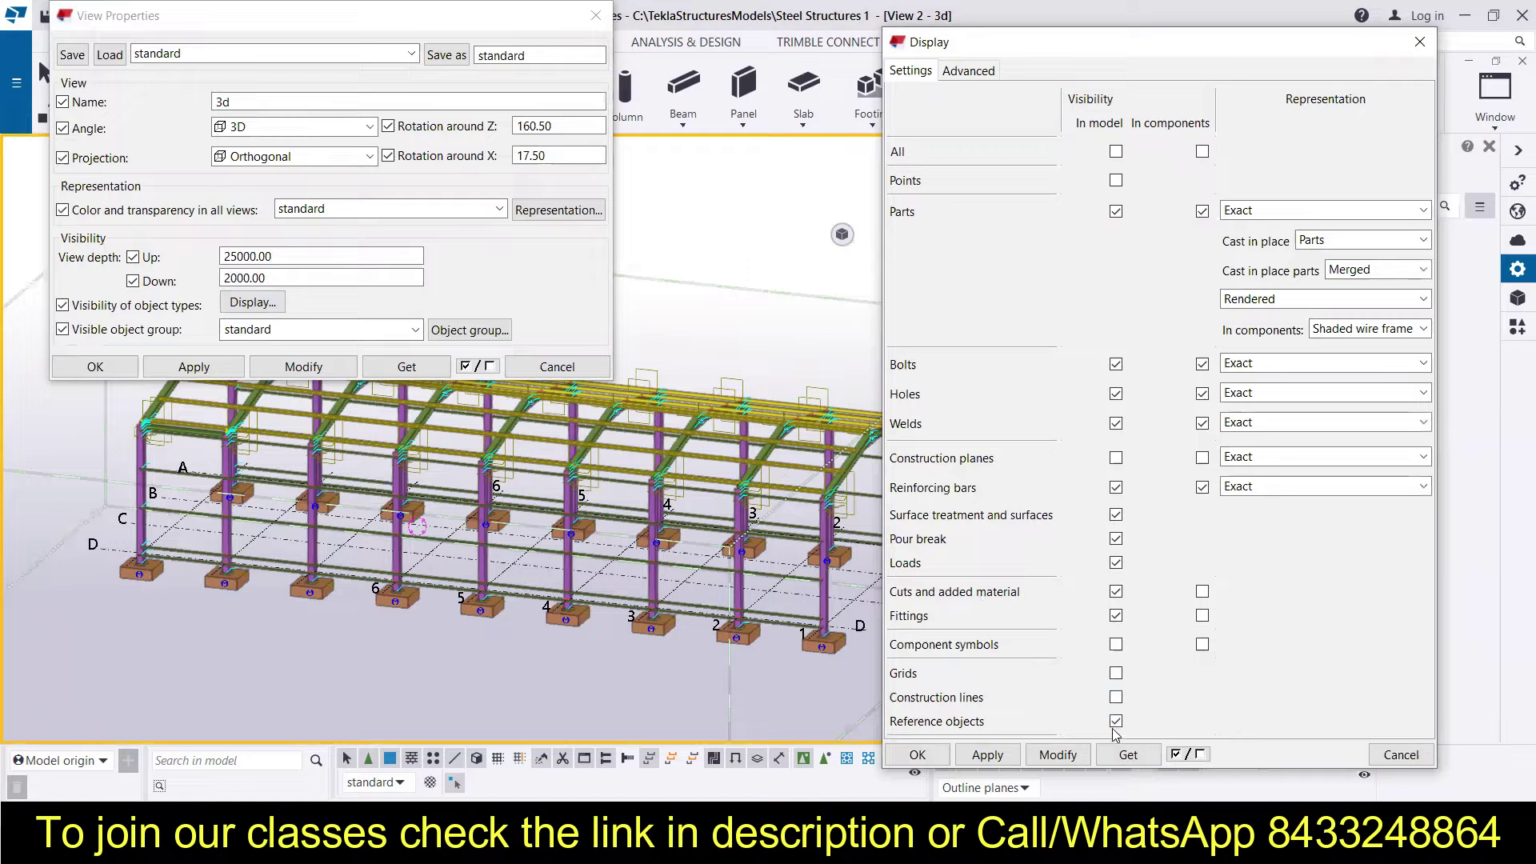
{"action": "left_click", "coordinate": [916, 755]}
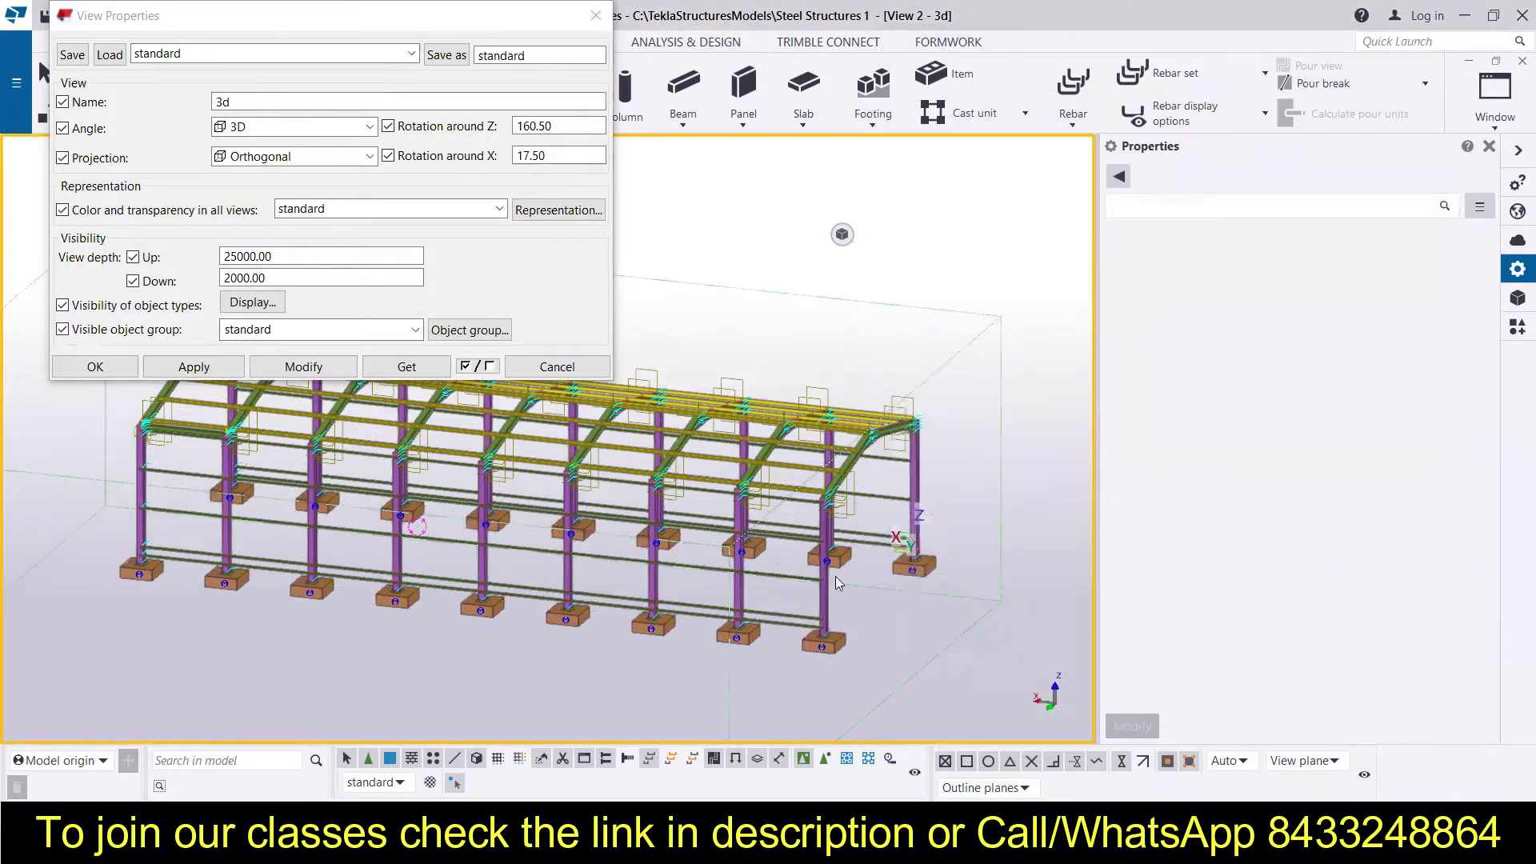
{"action": "left_click", "coordinate": [253, 302]}
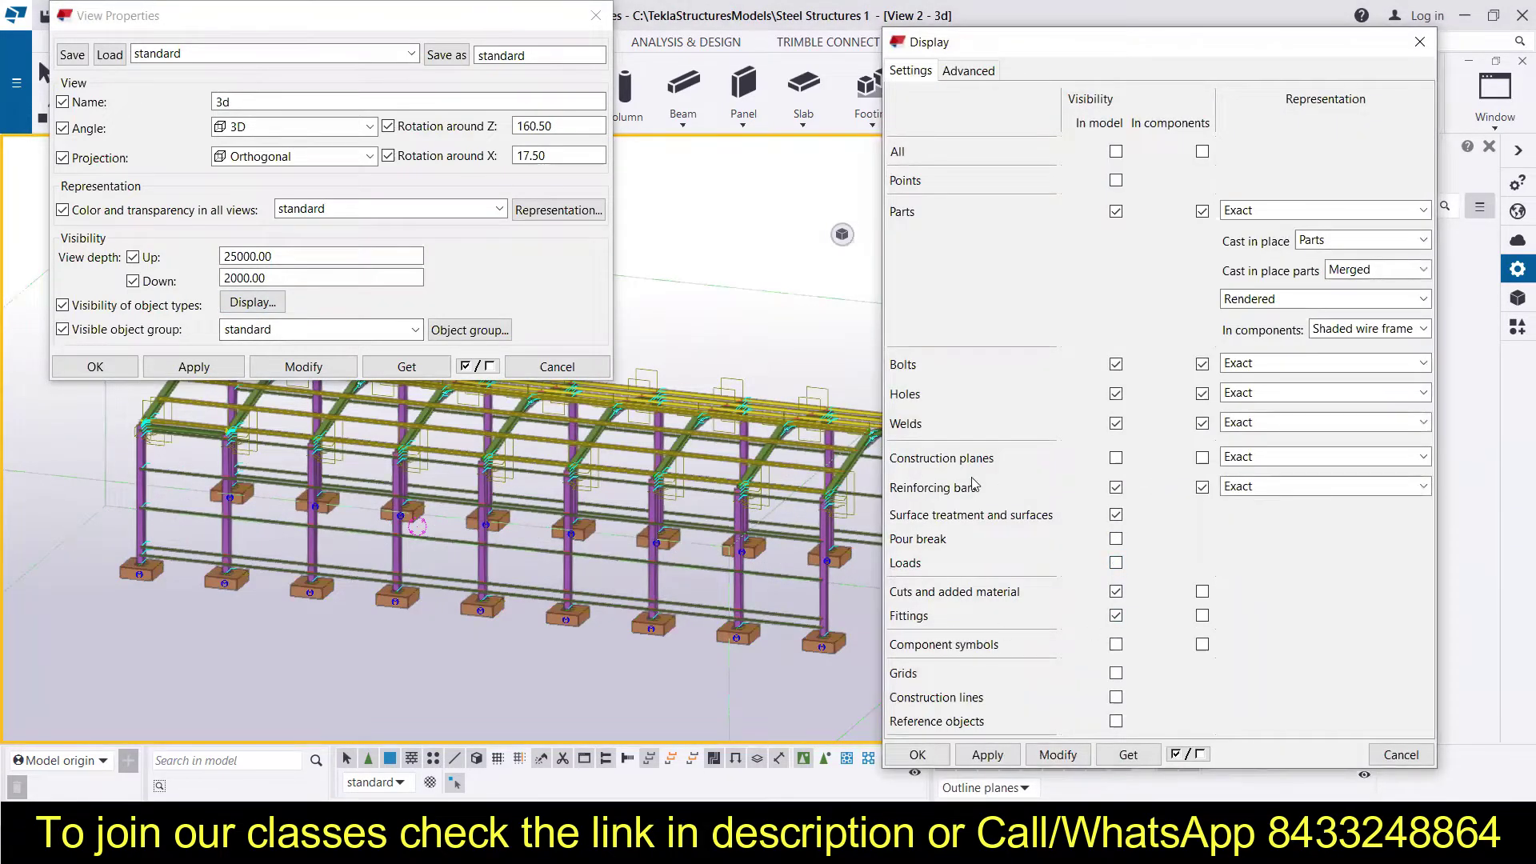
{"action": "left_click", "coordinate": [918, 756]}
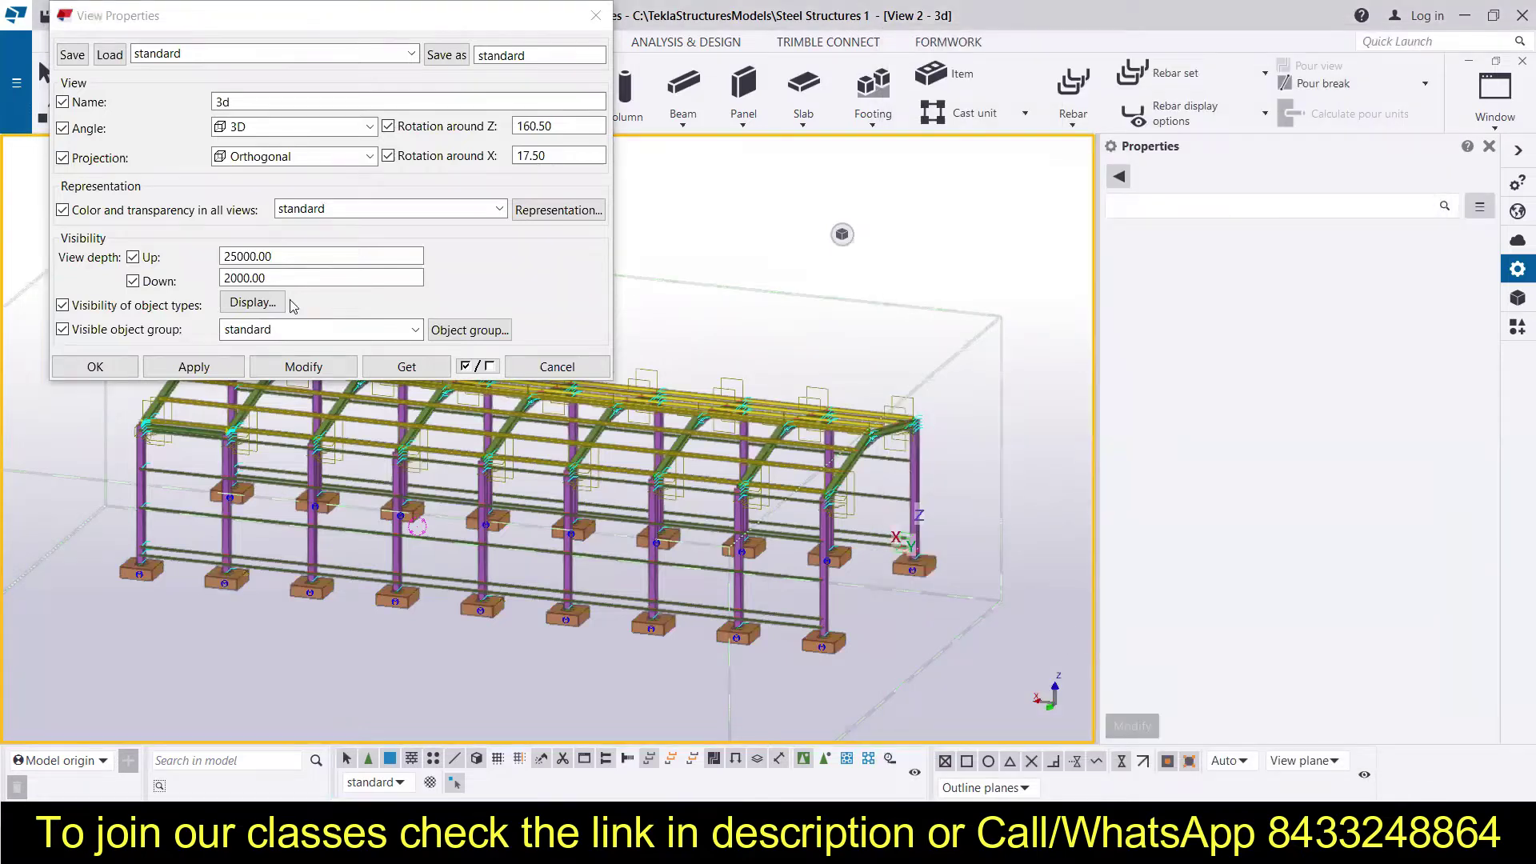
{"action": "left_click", "coordinate": [256, 303]}
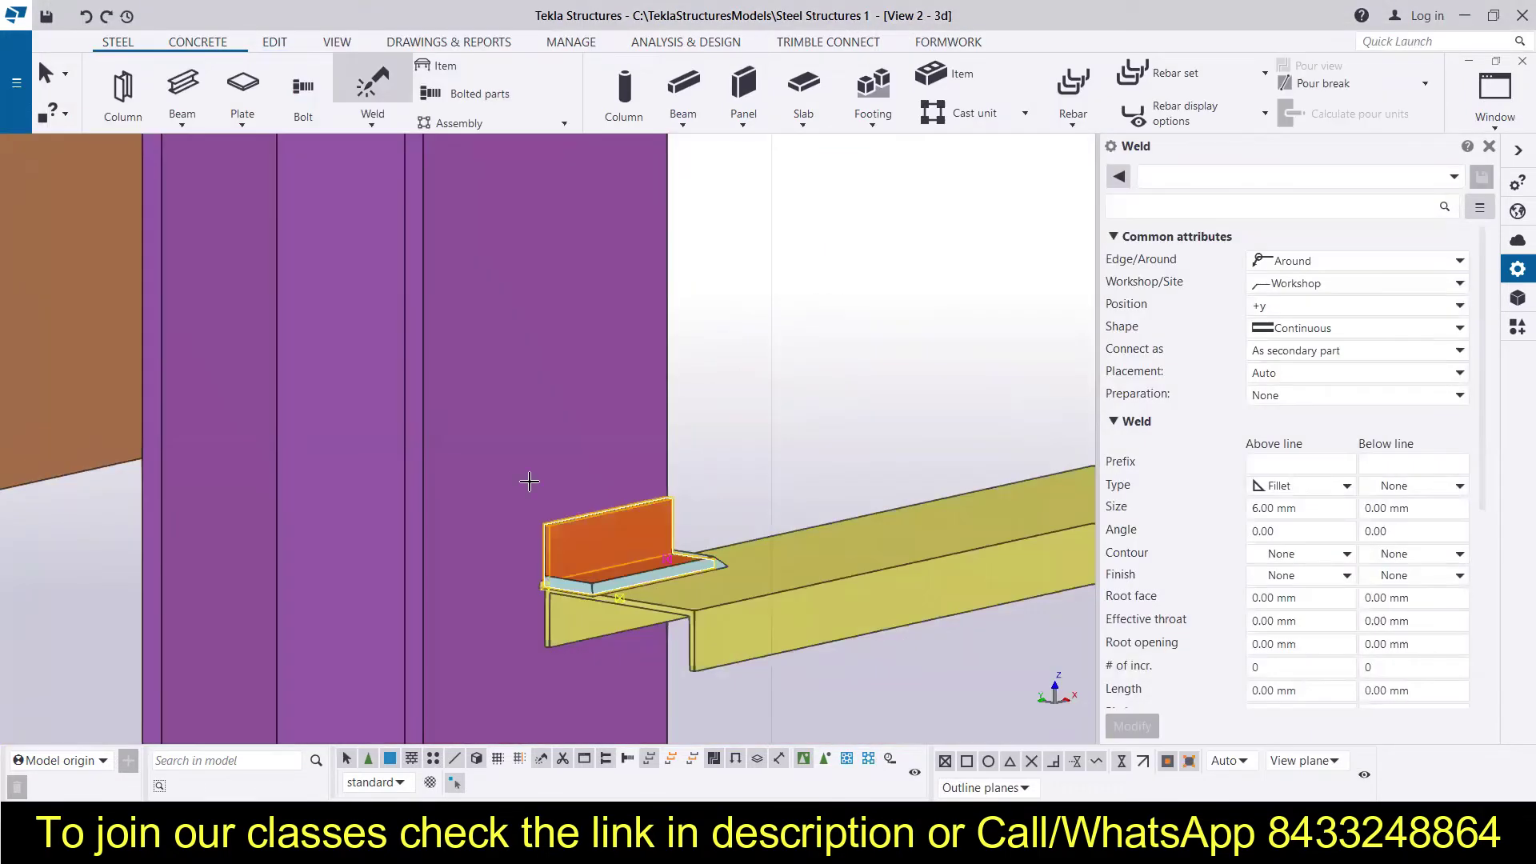
Weld the third girt cleat from the top to the A-1 column with a 6.00 mm fillet weld all around.
{"action": "left_click", "coordinate": [532, 456]}
{"action": "left_click", "coordinate": [584, 539]}
{"action": "key", "text": "Escape"}
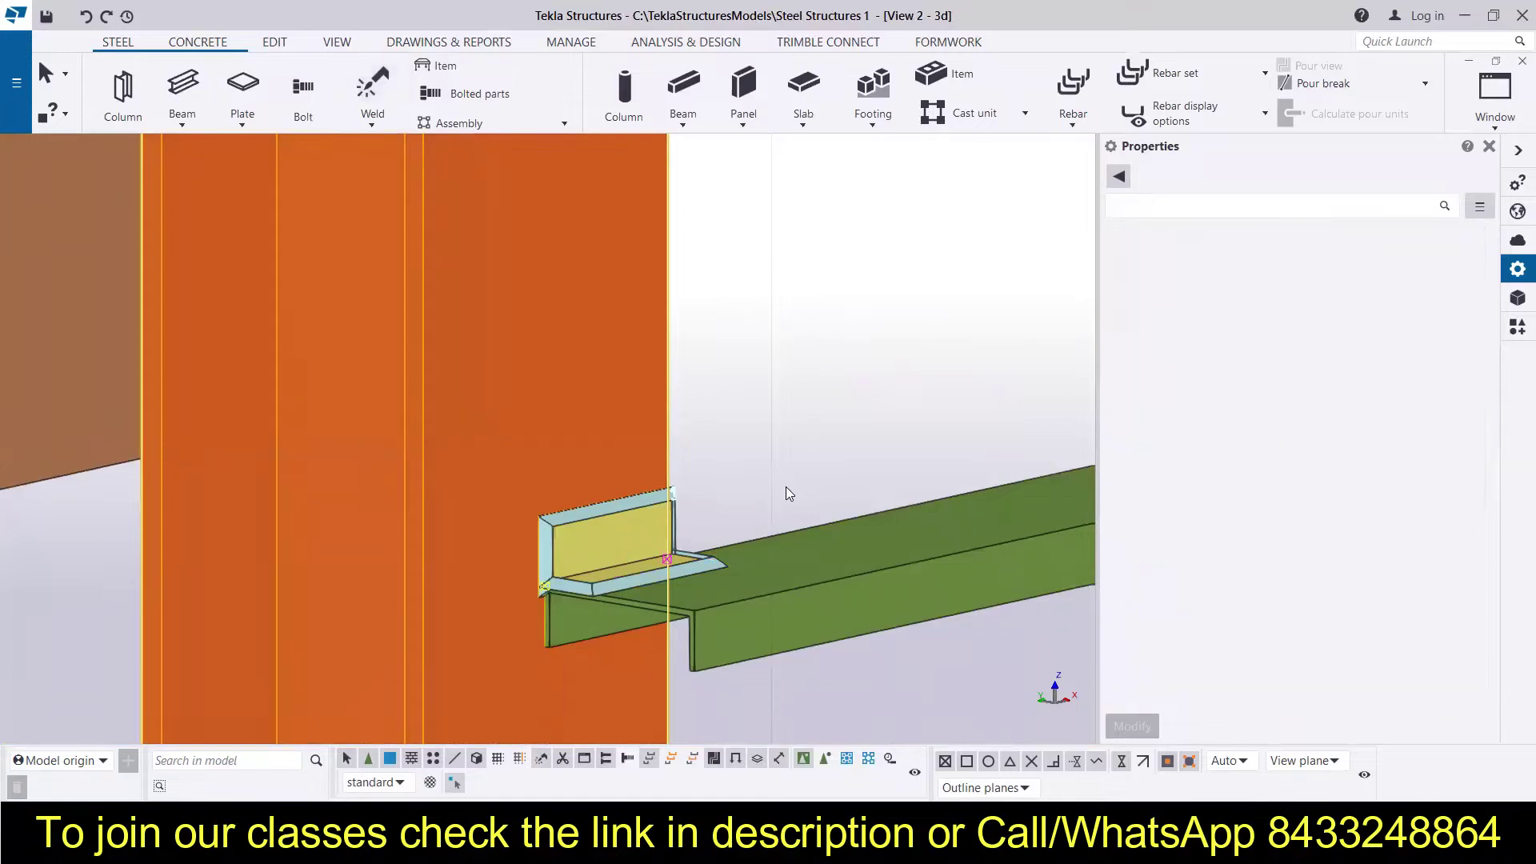
Weld the top girt cleat to the A-1 column and to its girt with 6.00 mm fillet welds.
{"action": "scroll", "coordinate": [800, 424], "scroll_direction": "down", "scroll_amount": 5}
{"action": "scroll", "coordinate": [792, 408], "scroll_direction": "down", "scroll_amount": 2}
{"action": "middle_click_drag", "start_coordinate": [792, 408], "coordinate": [640, 704]}
{"action": "scroll", "coordinate": [640, 688], "scroll_direction": "down", "scroll_amount": 3}
{"action": "scroll", "coordinate": [669, 384], "scroll_direction": "up", "scroll_amount": 4}
{"action": "middle_click_drag", "start_coordinate": [669, 392], "coordinate": [613, 368]}
{"action": "scroll", "coordinate": [510, 326], "scroll_direction": "up", "scroll_amount": 2}
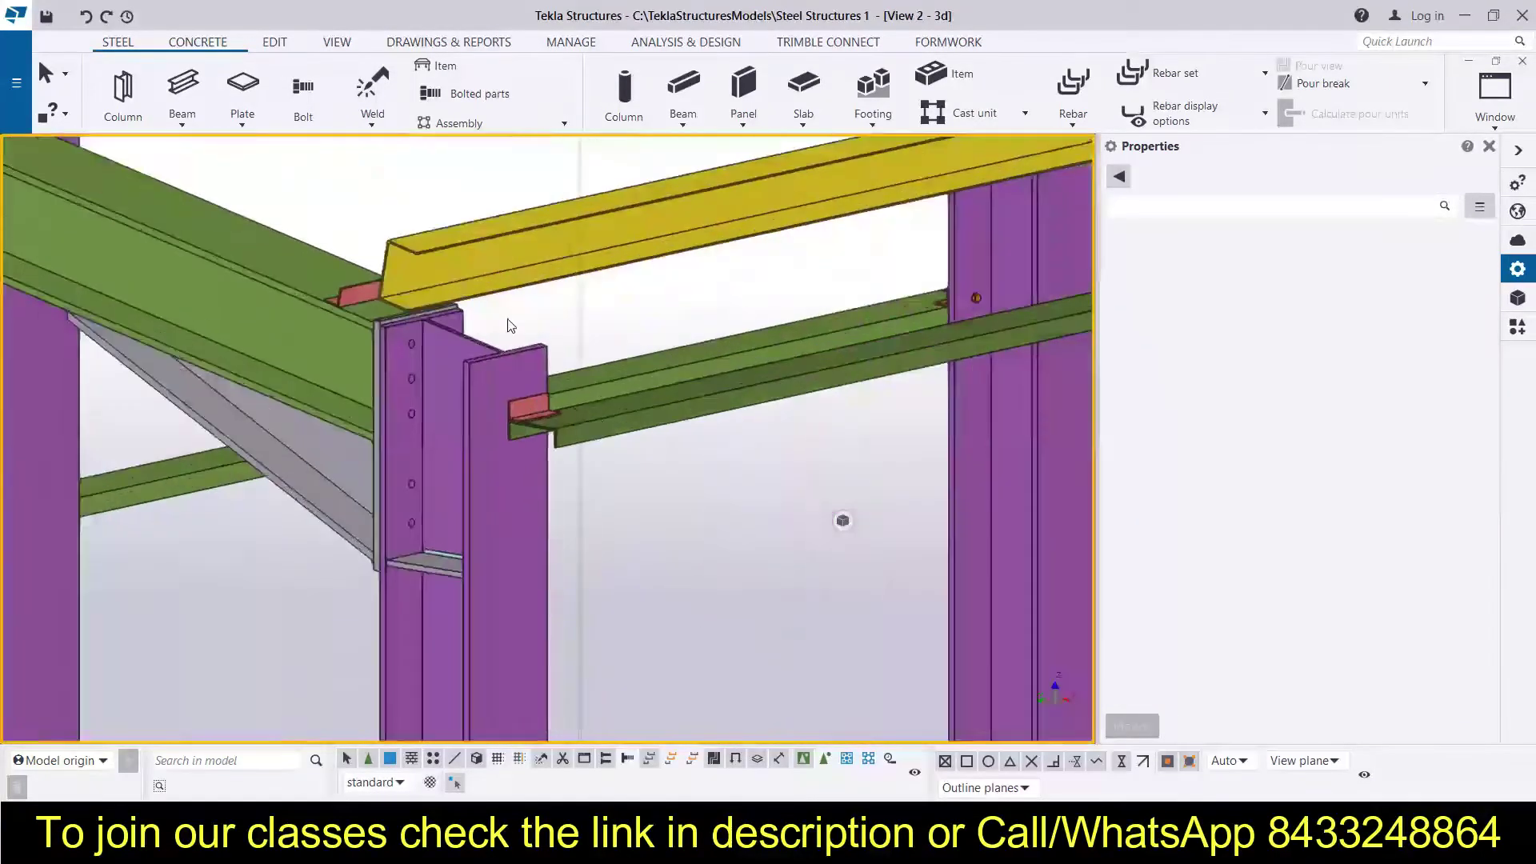
{"action": "left_click", "coordinate": [398, 170]}
{"action": "scroll", "coordinate": [516, 405], "scroll_direction": "up", "scroll_amount": 5}
{"action": "left_click", "coordinate": [514, 346]}
{"action": "left_click", "coordinate": [530, 404]}
{"action": "scroll", "coordinate": [517, 378], "scroll_direction": "down", "scroll_amount": 3}
{"action": "left_click", "coordinate": [521, 350]}
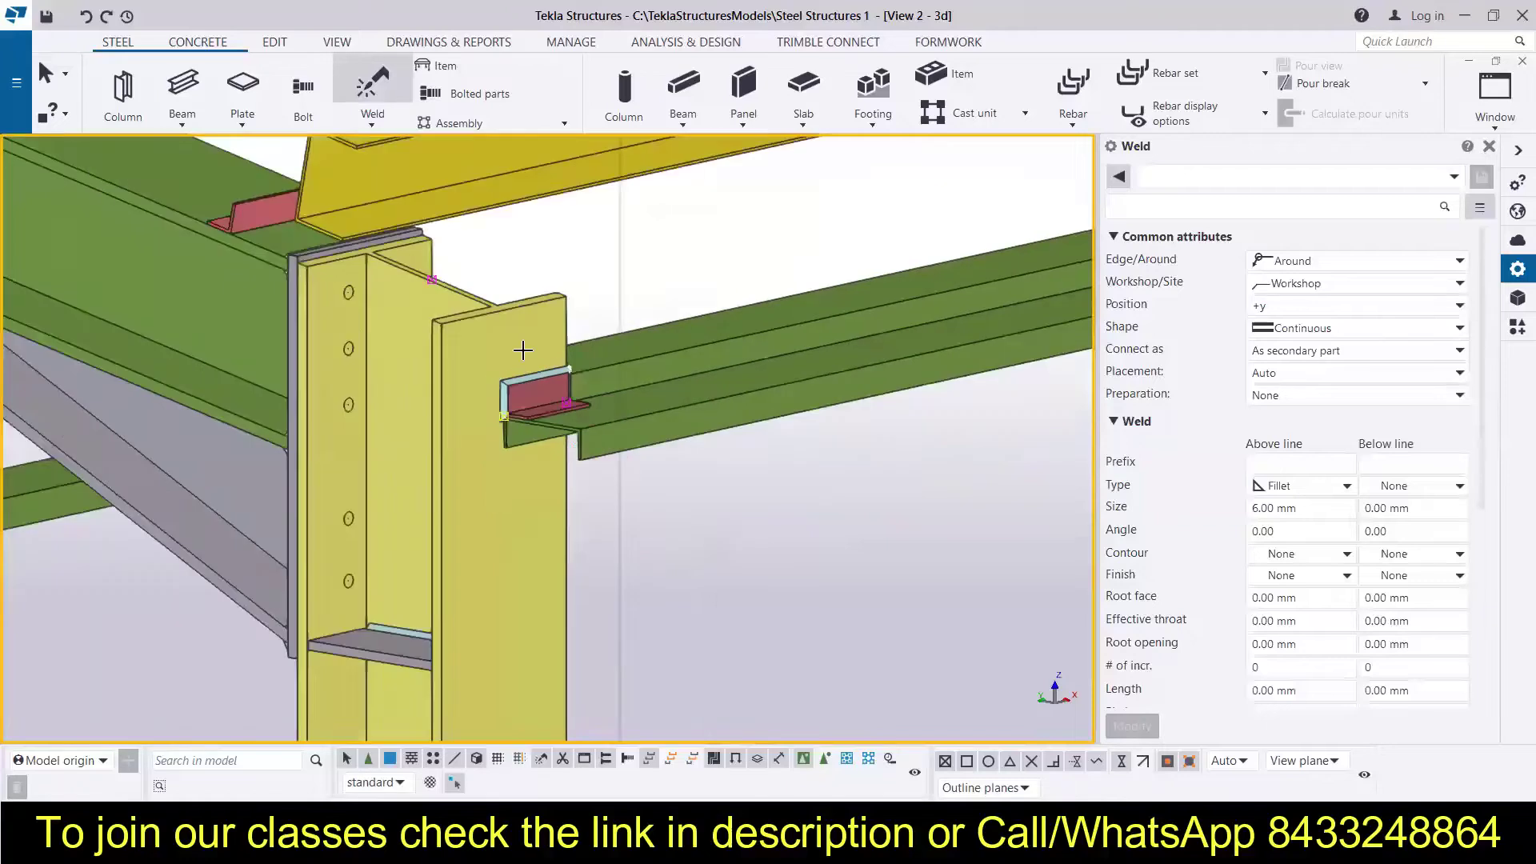
{"action": "scroll", "coordinate": [536, 370], "scroll_direction": "down", "scroll_amount": 5}
{"action": "scroll", "coordinate": [542, 375], "scroll_direction": "up", "scroll_amount": 6}
{"action": "left_click", "coordinate": [541, 375]}
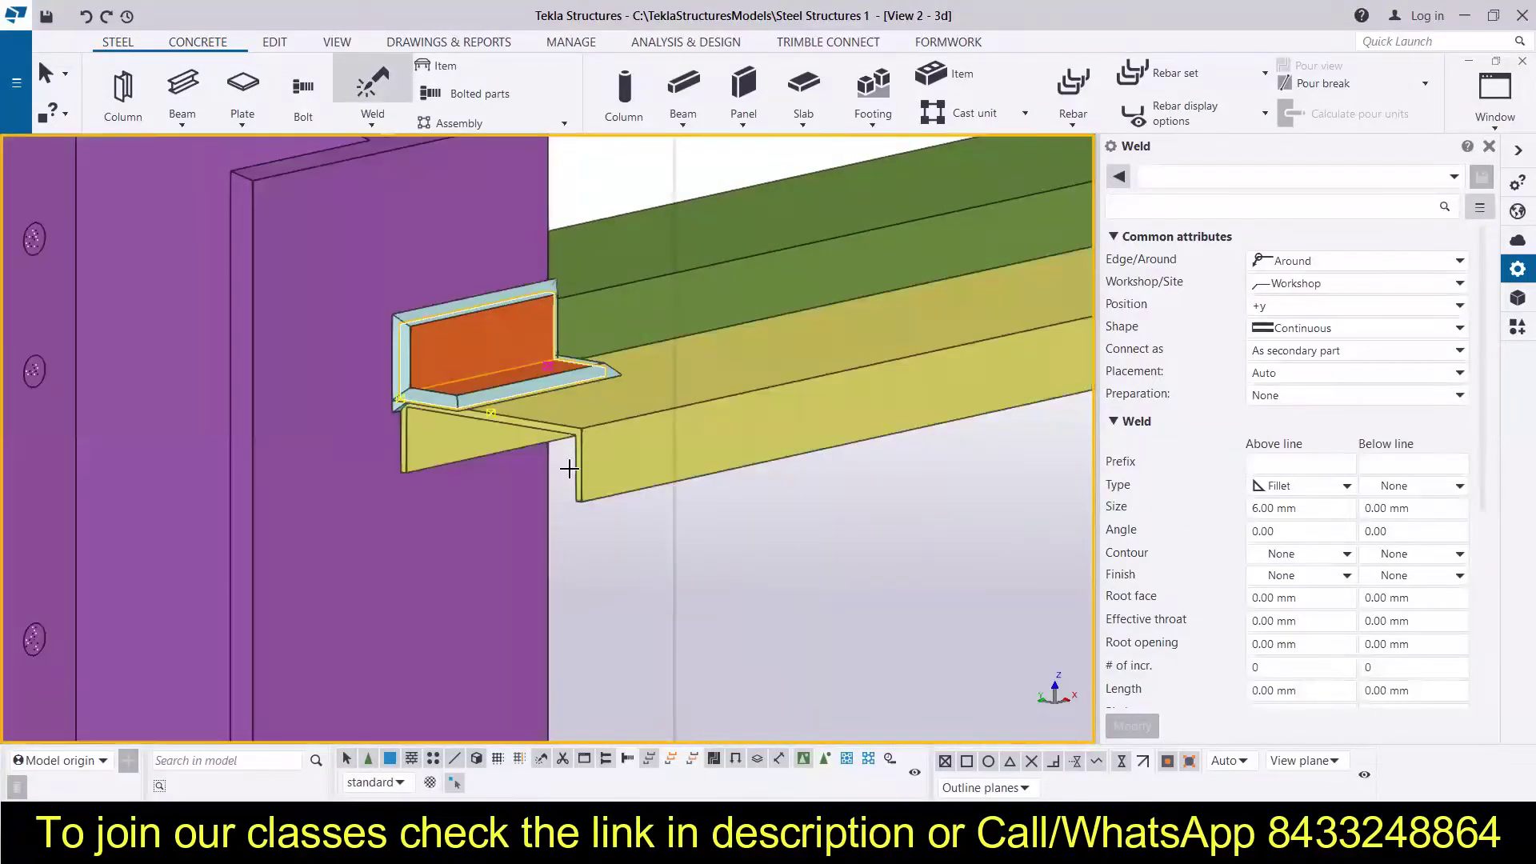
Weld the second girt cleat from the top to the A-1 column and its girt with 6.00 mm fillet welds.
{"action": "scroll", "coordinate": [544, 369], "scroll_direction": "down", "scroll_amount": 4}
{"action": "scroll", "coordinate": [605, 481], "scroll_direction": "up", "scroll_amount": 6}
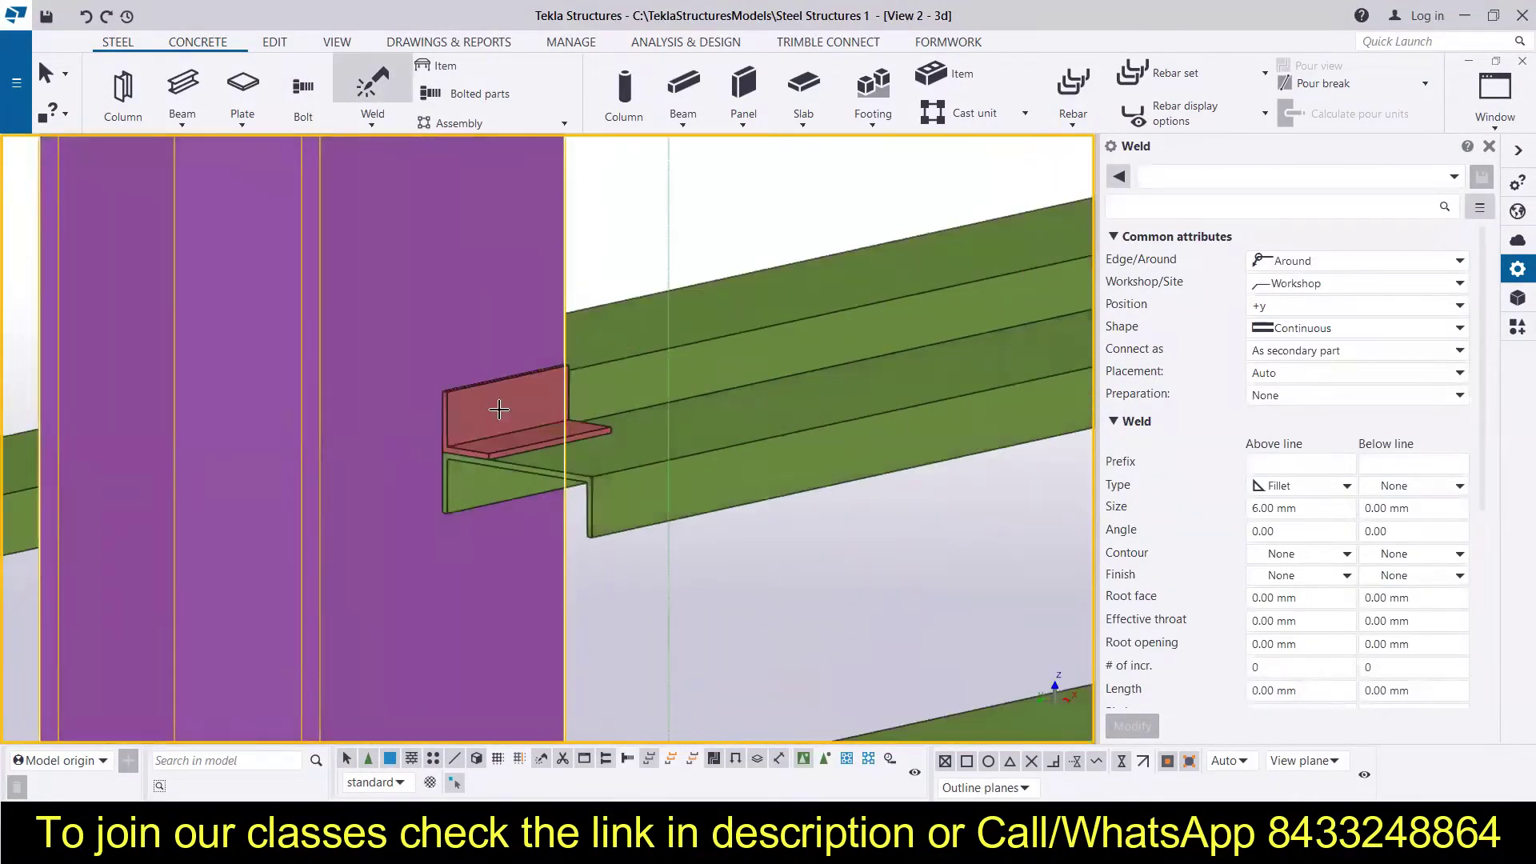
{"action": "left_click", "coordinate": [528, 424]}
{"action": "scroll", "coordinate": [534, 430], "scroll_direction": "down", "scroll_amount": 8}
{"action": "scroll", "coordinate": [696, 304], "scroll_direction": "up", "scroll_amount": 8}
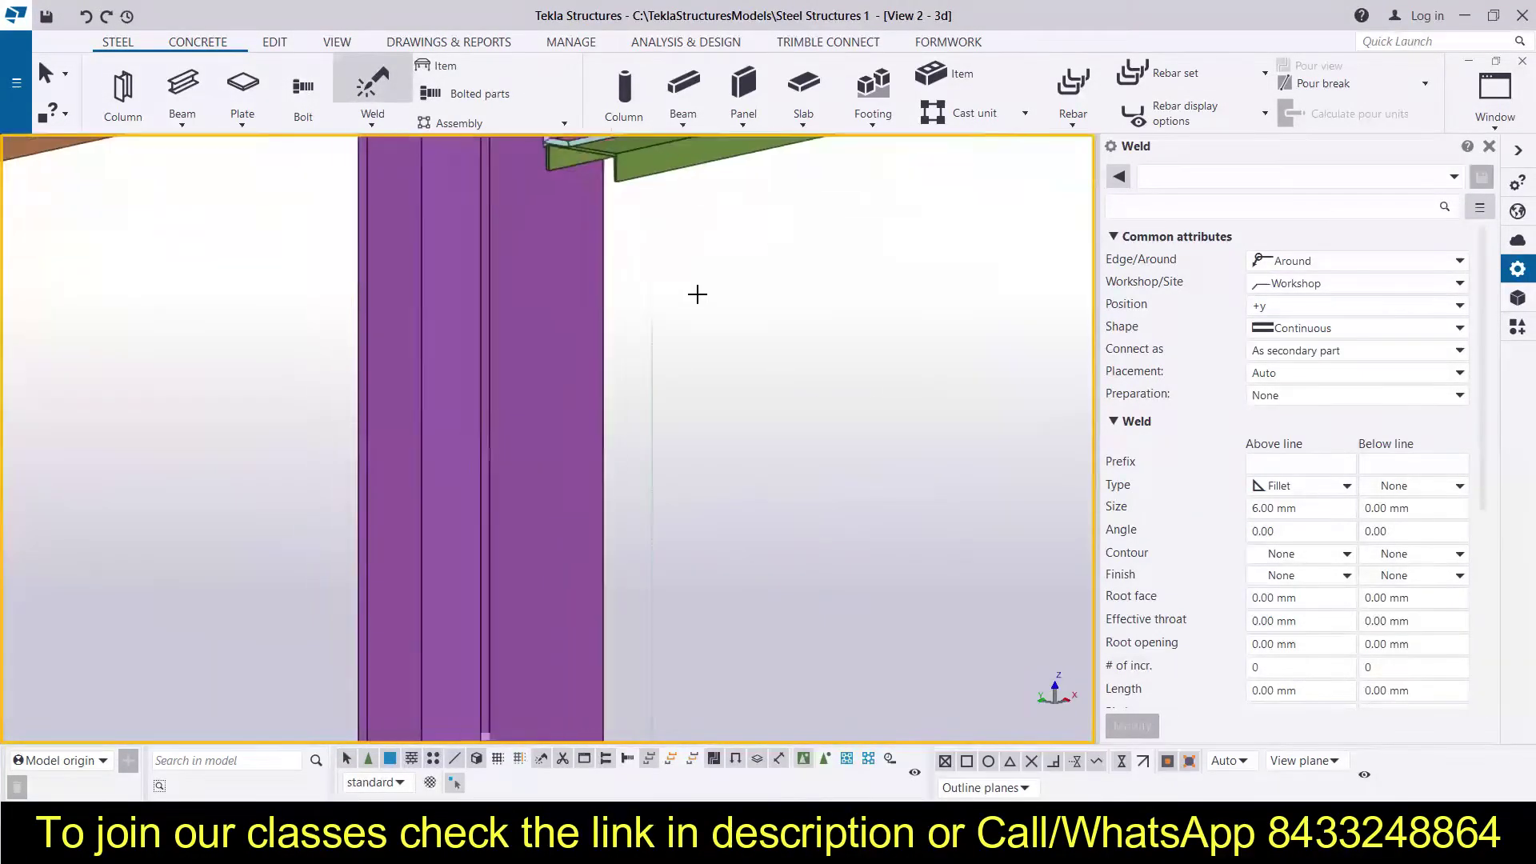
Weld the two cleats near the base of the A-1 column to the column and their girts with 6.00 mm fillets.
{"action": "scroll", "coordinate": [700, 592], "scroll_direction": "up", "scroll_amount": 4}
{"action": "left_click", "coordinate": [724, 508]}
{"action": "left_click", "coordinate": [642, 456]}
{"action": "left_click", "coordinate": [680, 336]}
{"action": "scroll", "coordinate": [712, 280], "scroll_direction": "down", "scroll_amount": 4}
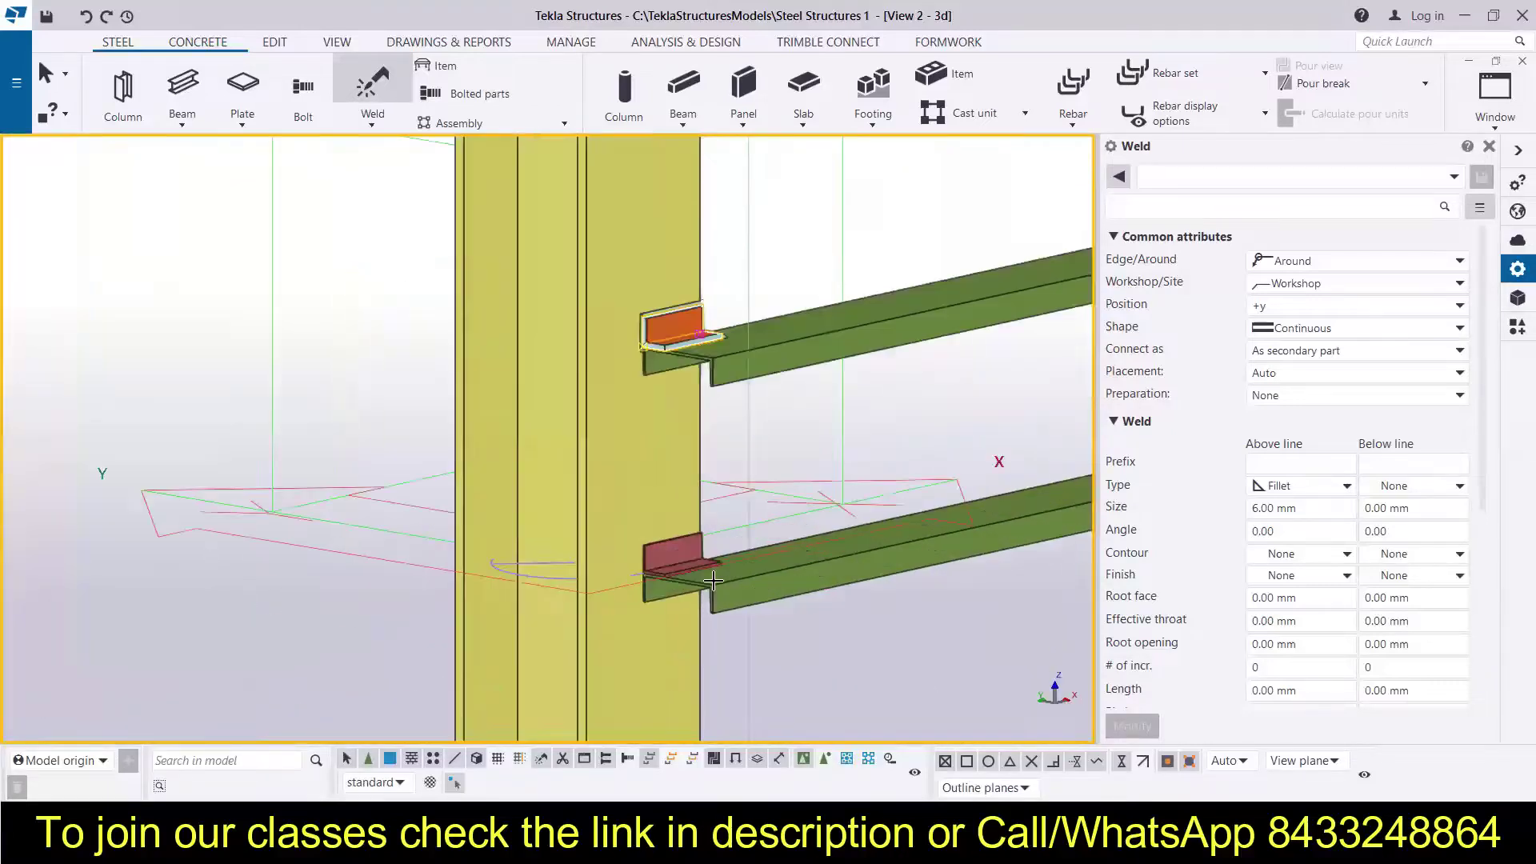
{"action": "scroll", "coordinate": [744, 612], "scroll_direction": "up", "scroll_amount": 3}
{"action": "left_click", "coordinate": [736, 600]}
{"action": "left_click", "coordinate": [629, 533]}
{"action": "scroll", "coordinate": [629, 534], "scroll_direction": "down", "scroll_amount": 7}
{"action": "scroll", "coordinate": [593, 329], "scroll_direction": "up", "scroll_amount": 5}
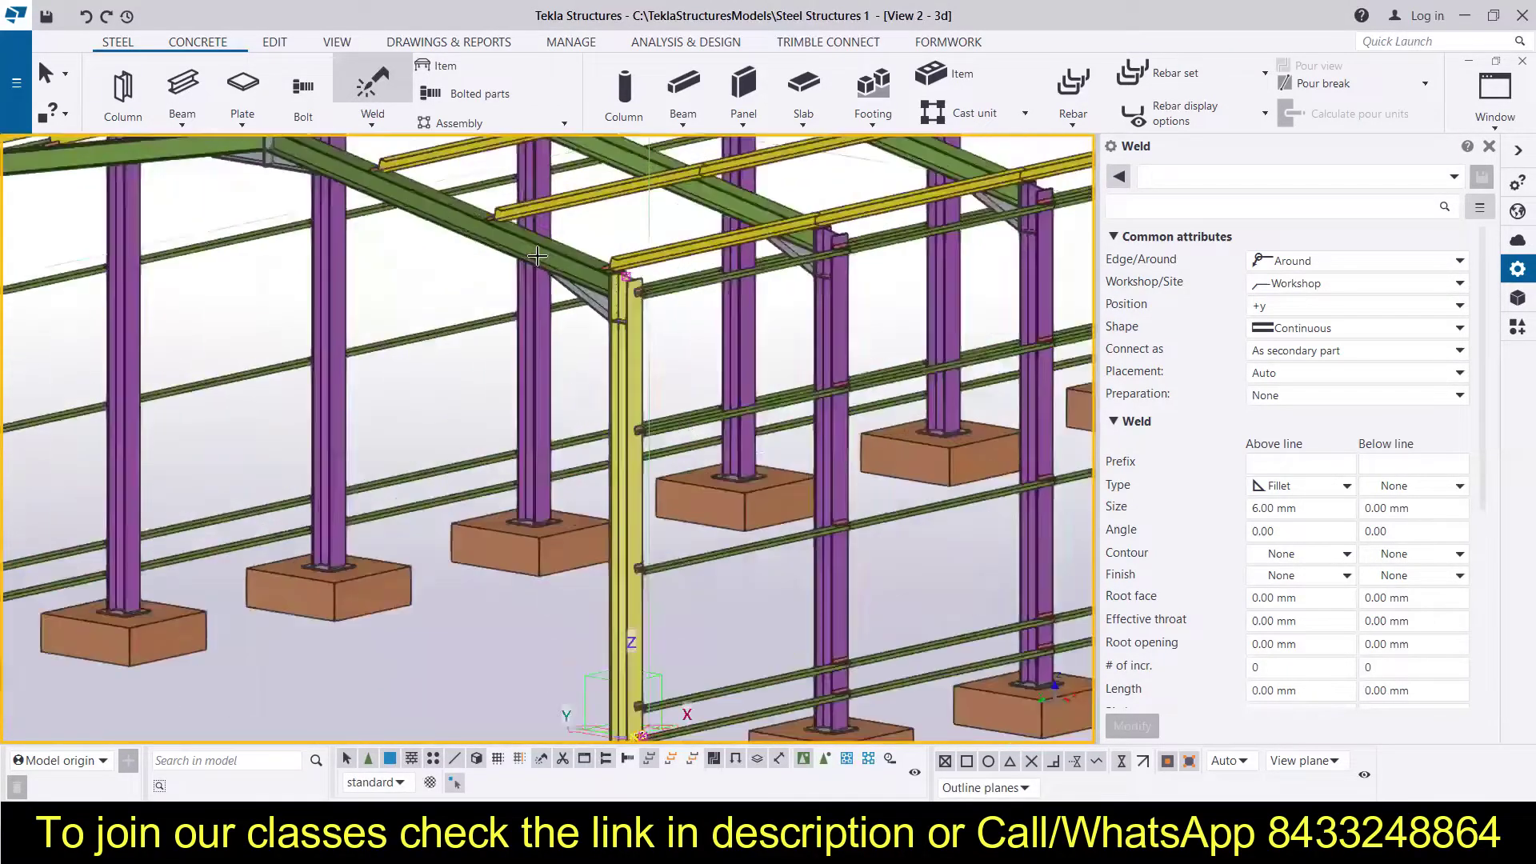
{"action": "scroll", "coordinate": [592, 329], "scroll_direction": "down", "scroll_amount": 6}
{"action": "scroll", "coordinate": [880, 416], "scroll_direction": "up", "scroll_amount": 8}
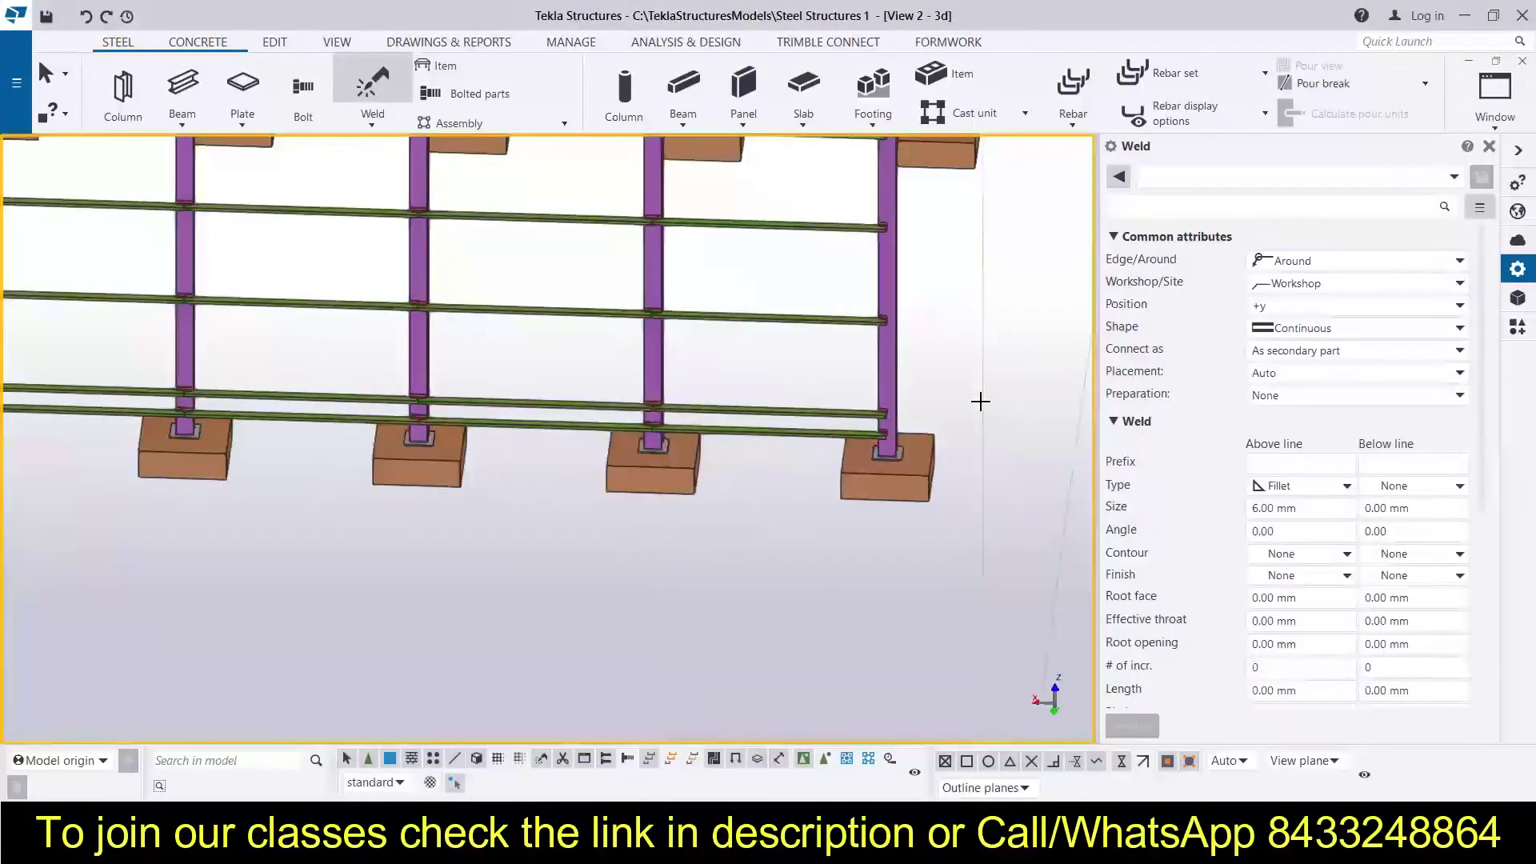
{"action": "key", "text": "Escape"}
Weld the top girt cleat to the D-1 column and to its girt with 6.00 mm fillet welds all around.
{"action": "scroll", "coordinate": [956, 484], "scroll_direction": "down", "scroll_amount": 3}
{"action": "scroll", "coordinate": [848, 448], "scroll_direction": "up", "scroll_amount": 7}
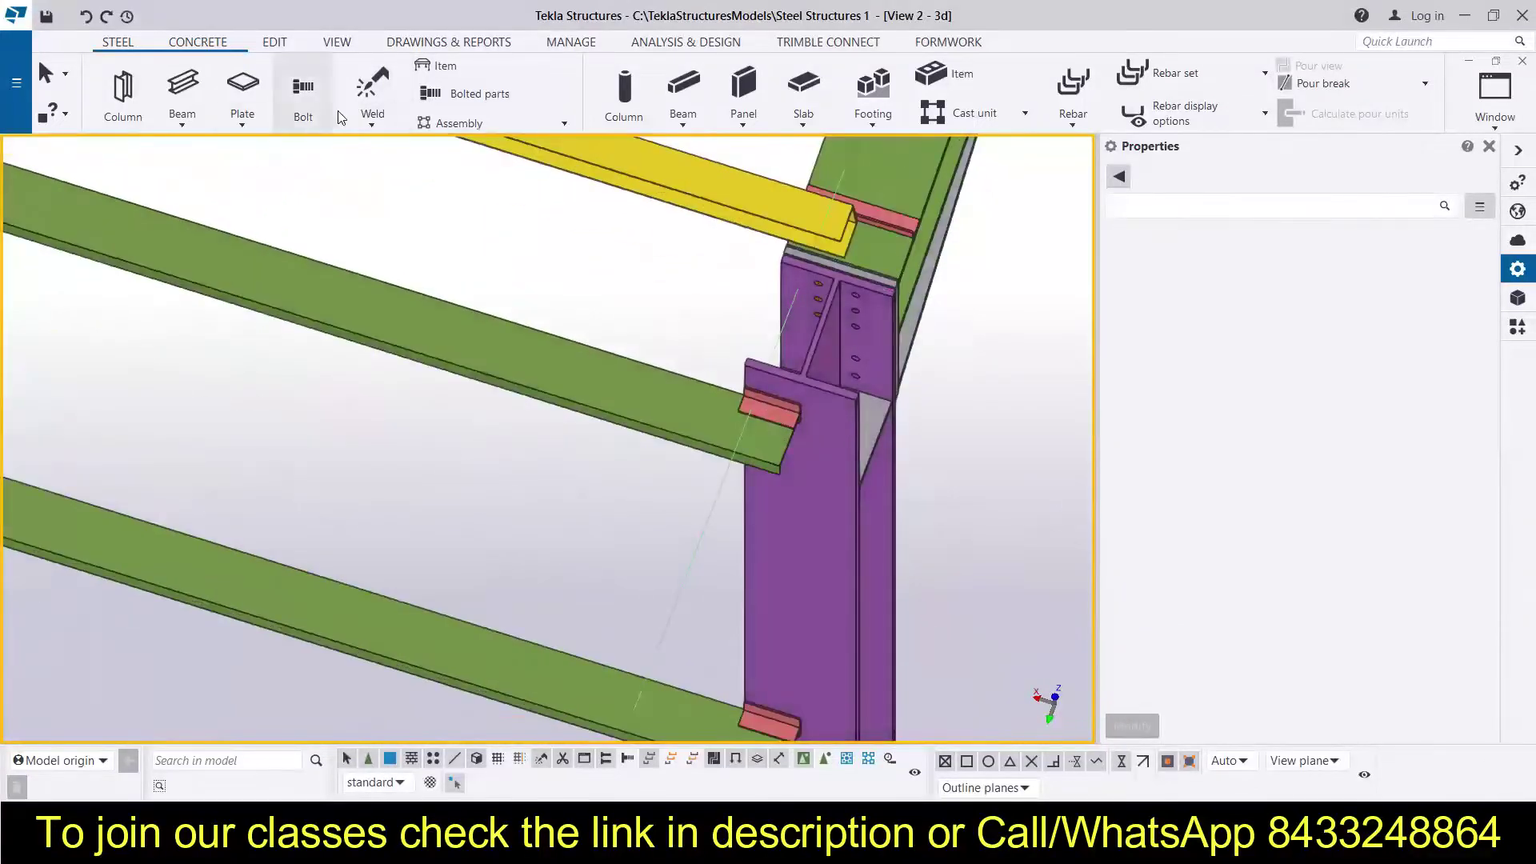
{"action": "left_click", "coordinate": [372, 88]}
{"action": "left_click", "coordinate": [760, 435]}
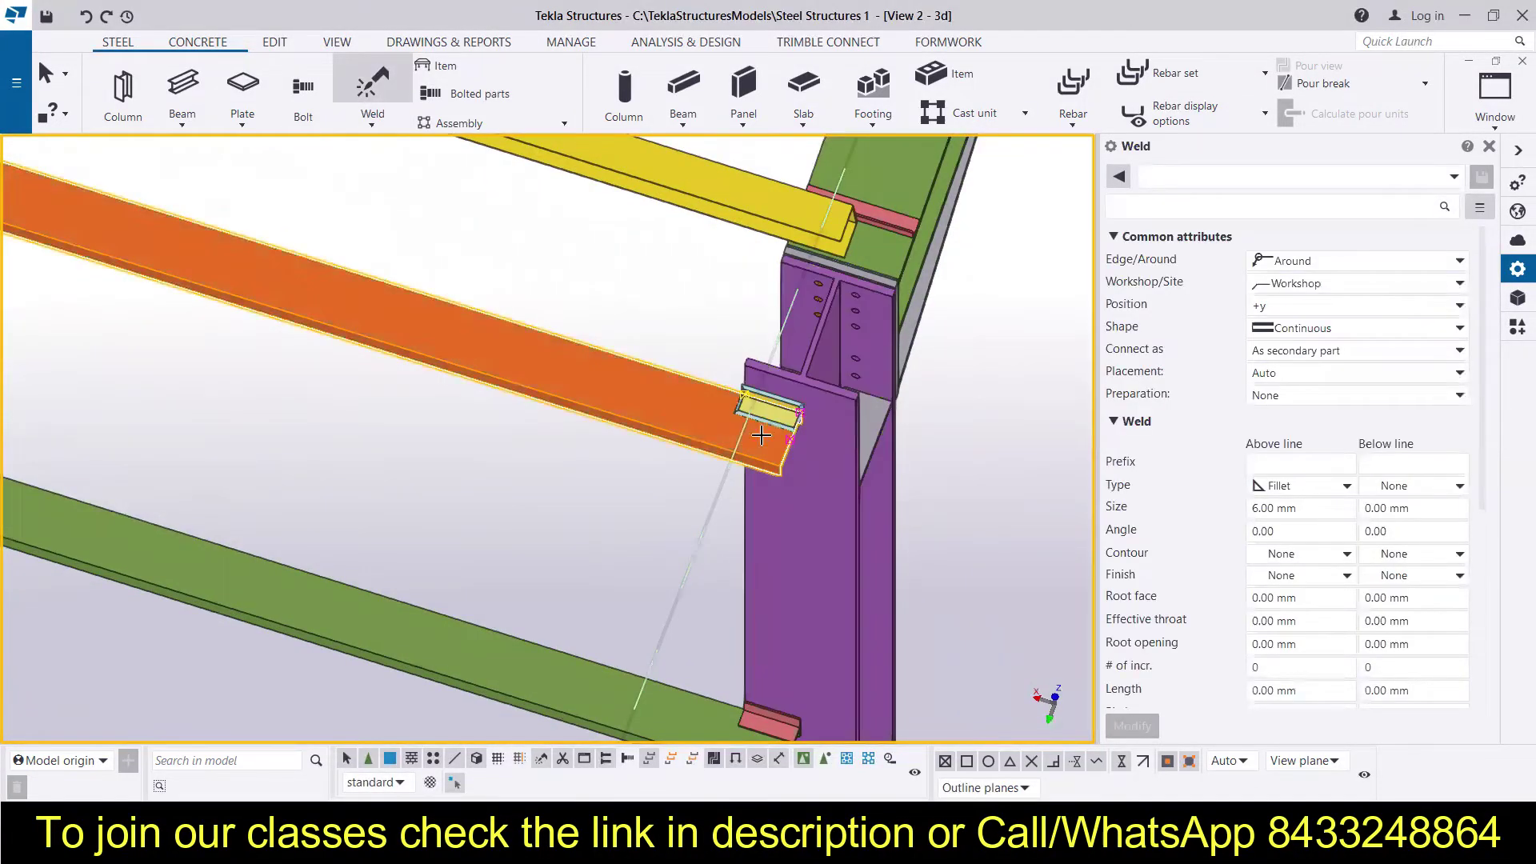
Weld the two mid-height cleats on the D-1 column to the column and their girts with 6.00 mm fillets.
{"action": "scroll", "coordinate": [770, 732], "scroll_direction": "down", "scroll_amount": 3}
{"action": "scroll", "coordinate": [732, 608], "scroll_direction": "up", "scroll_amount": 5}
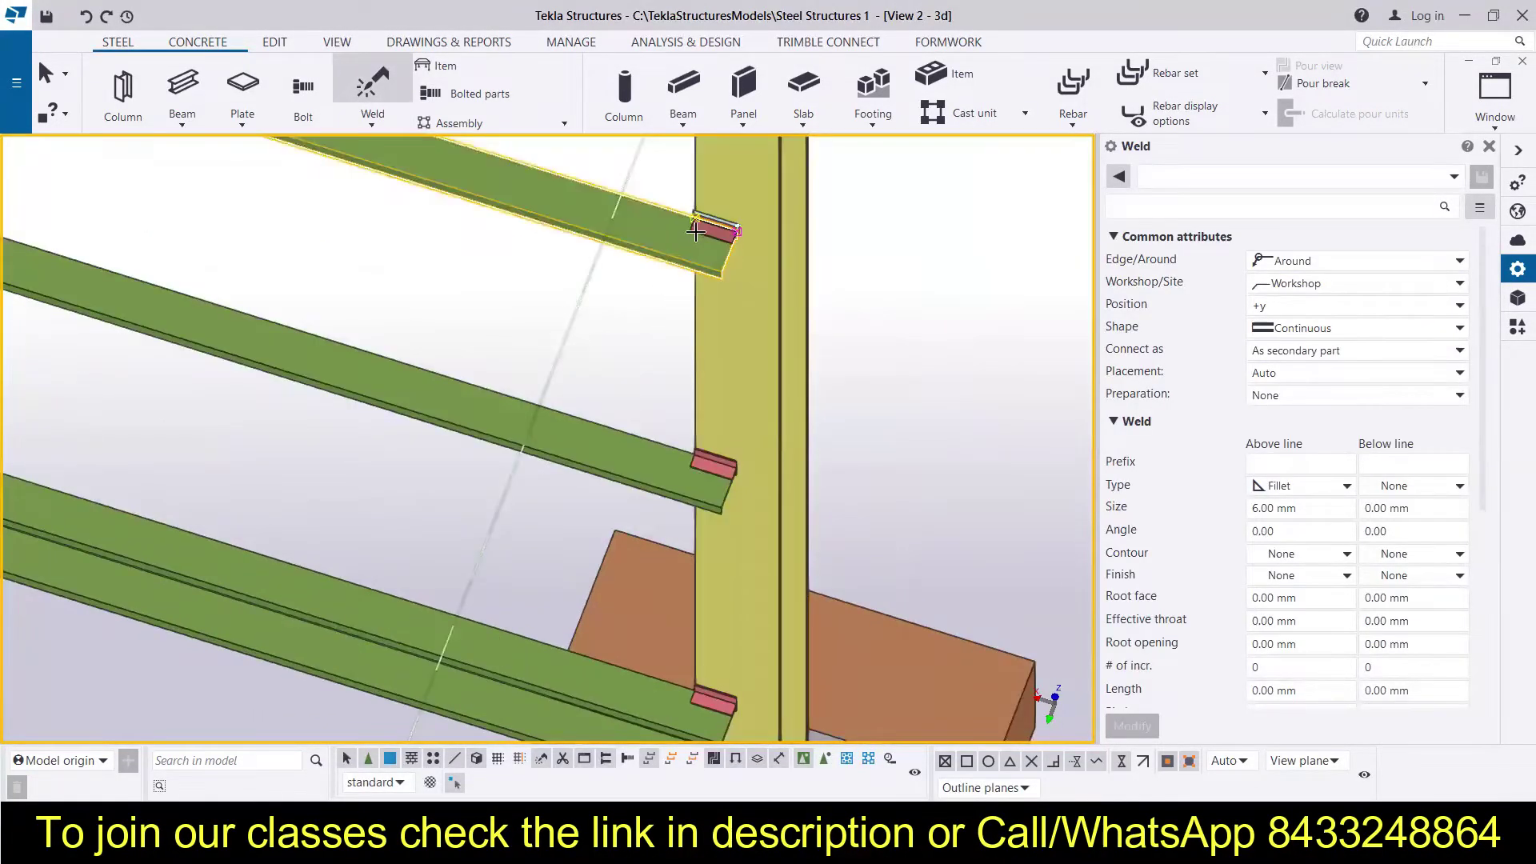
{"action": "scroll", "coordinate": [729, 518], "scroll_direction": "up", "scroll_amount": 2}
{"action": "scroll", "coordinate": [708, 592], "scroll_direction": "down", "scroll_amount": 3}
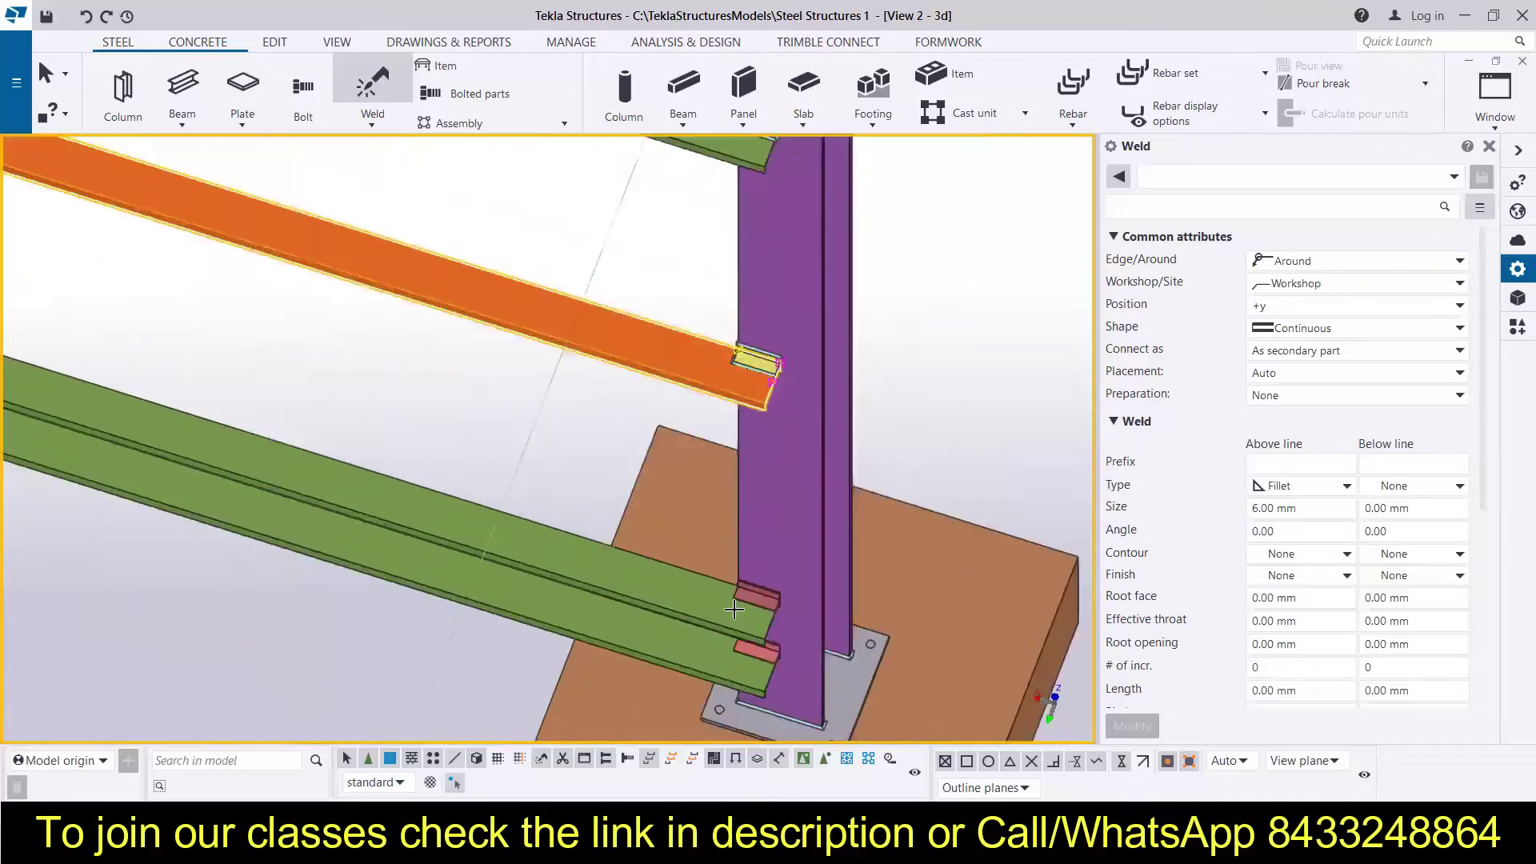
Weld the two cleats near the base of the D-1 column to the column and their girts with 6.00 mm fillets.
{"action": "scroll", "coordinate": [689, 650], "scroll_direction": "up", "scroll_amount": 4}
{"action": "scroll", "coordinate": [720, 664], "scroll_direction": "up", "scroll_amount": 3}
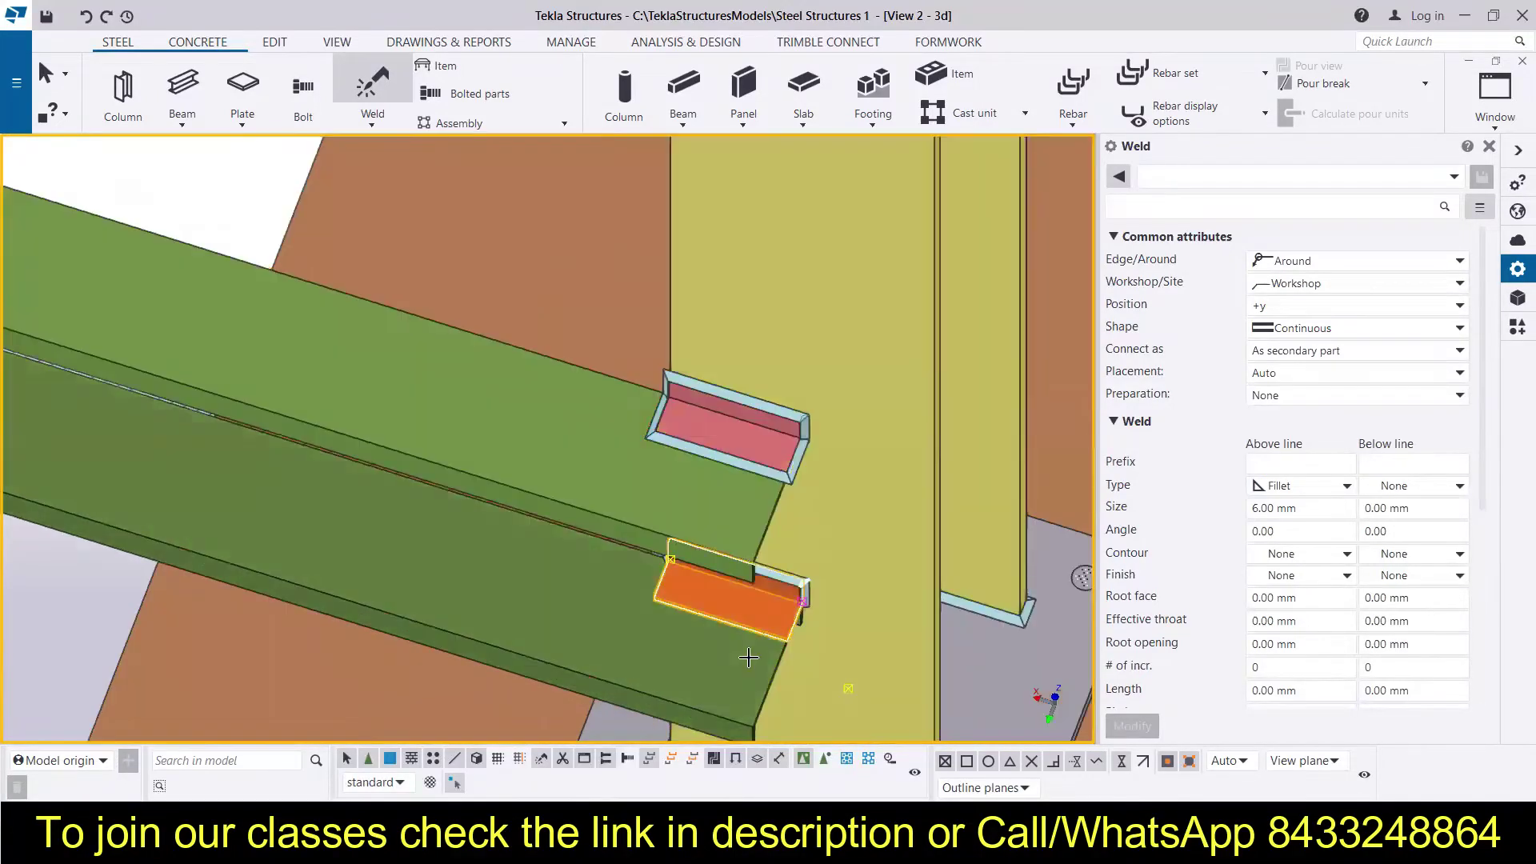
{"action": "scroll", "coordinate": [742, 677], "scroll_direction": "down", "scroll_amount": 10}
{"action": "key", "text": "Escape"}
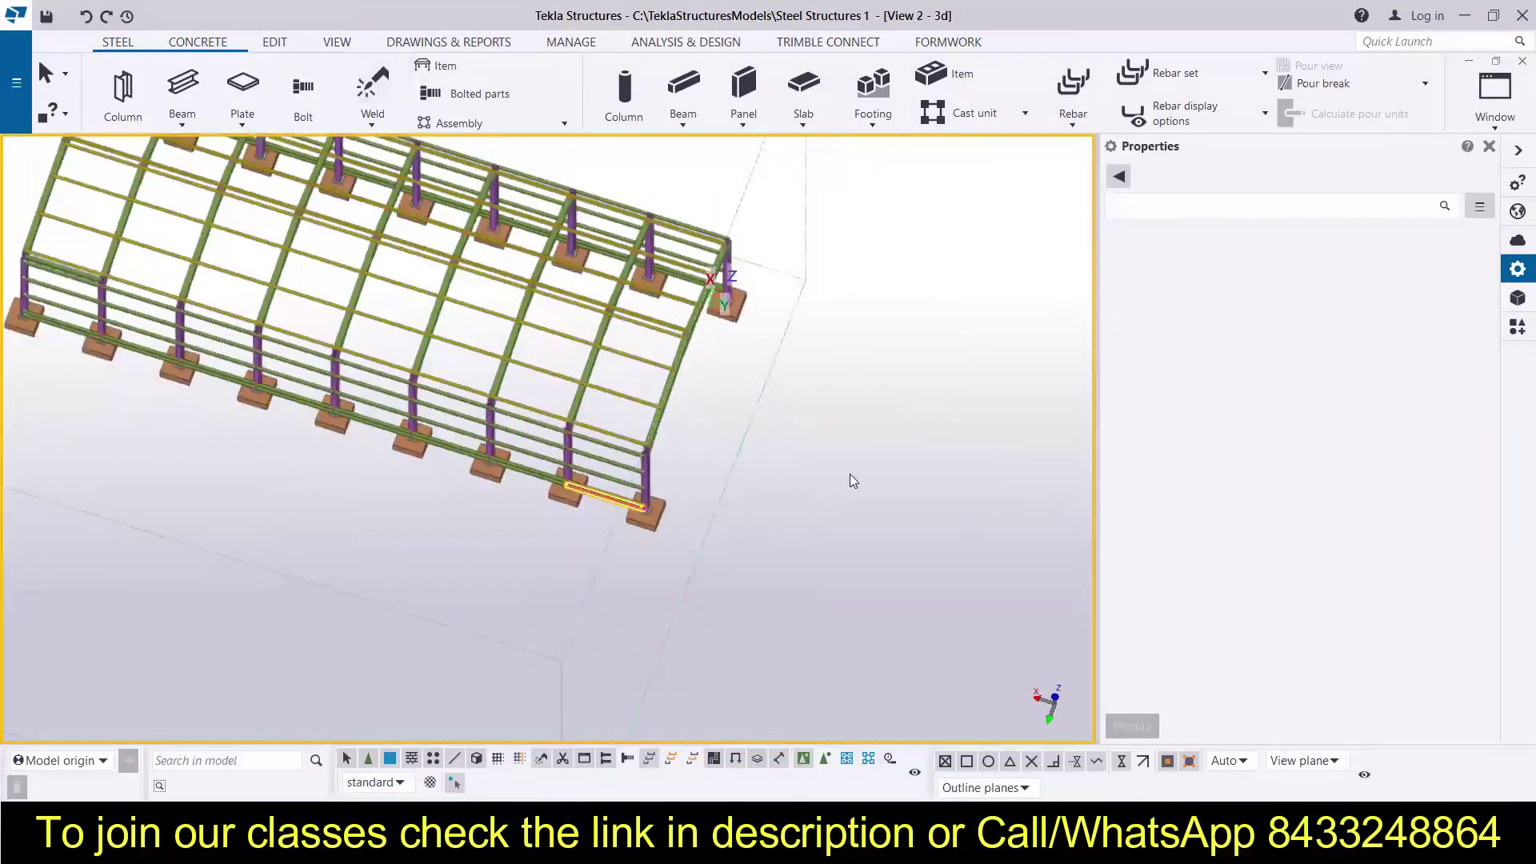
Examine the completed portal-frame building from the grid D side.
{"action": "scroll", "coordinate": [849, 474], "scroll_direction": "up", "scroll_amount": 2}
{"action": "scroll", "coordinate": [867, 499], "scroll_direction": "down", "scroll_amount": 6}
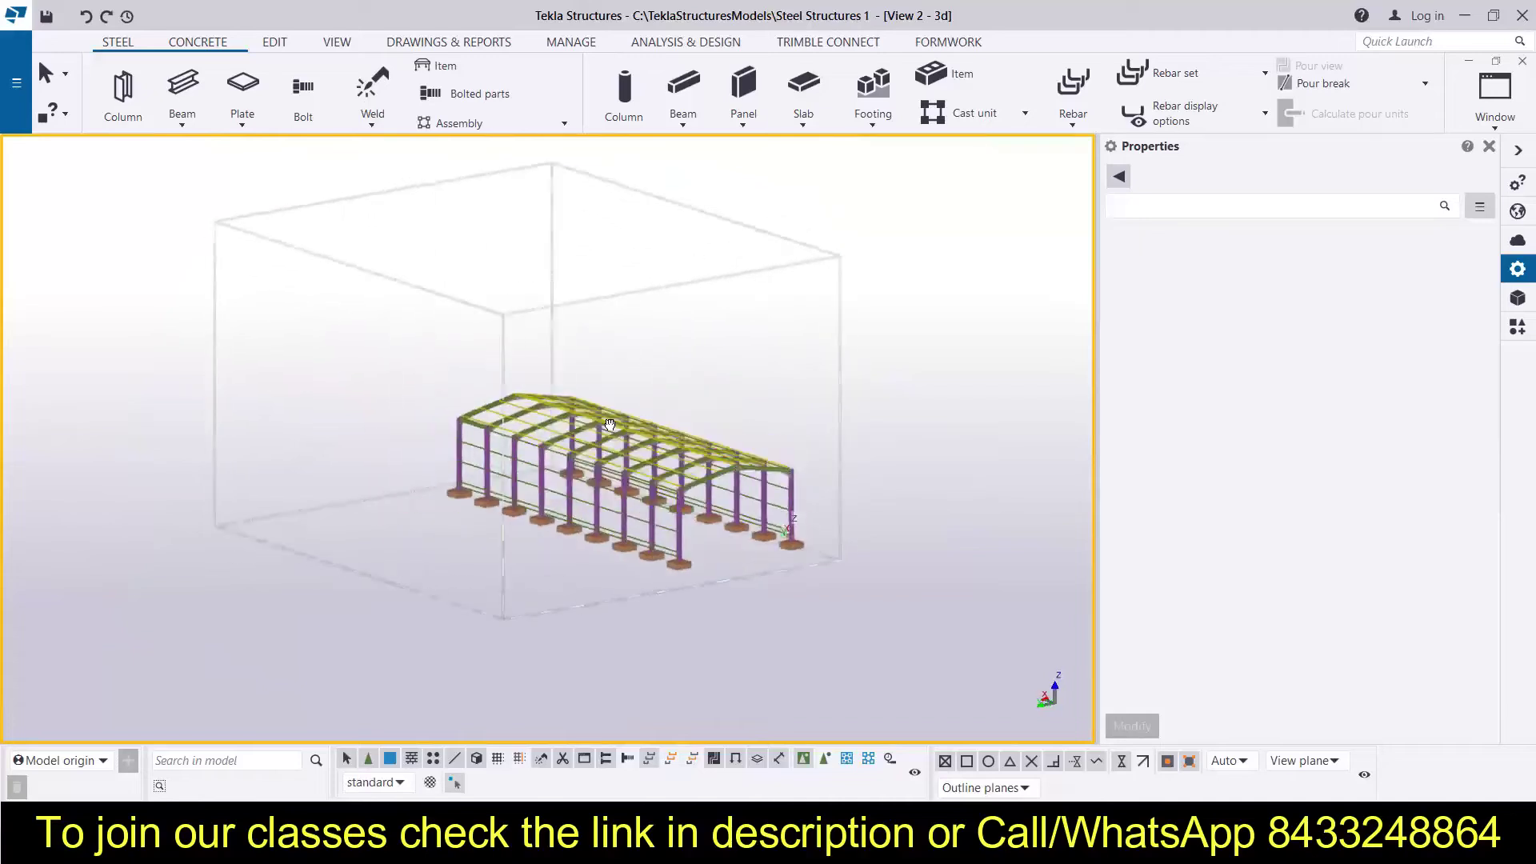
{"action": "middle_click_drag", "start_coordinate": [688, 415], "coordinate": [693, 468], "text": "ctrl"}
{"action": "scroll", "coordinate": [694, 470], "scroll_direction": "up", "scroll_amount": 3}
{"action": "middle_click_drag", "start_coordinate": [627, 358], "coordinate": [478, 616]}
{"action": "scroll", "coordinate": [519, 509], "scroll_direction": "up", "scroll_amount": 2}
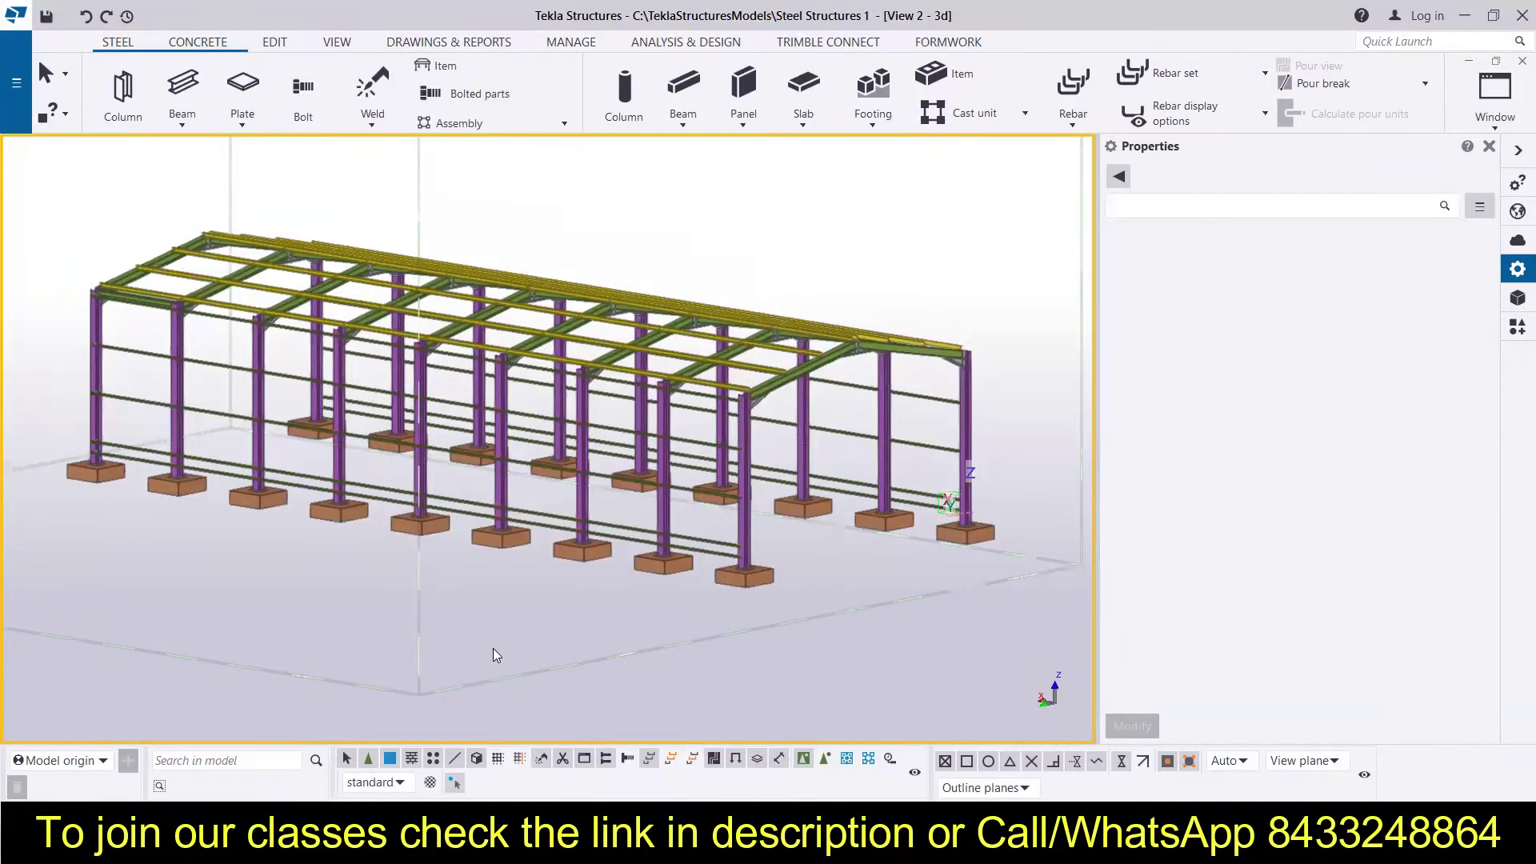
{"action": "right_click", "coordinate": [791, 185]}
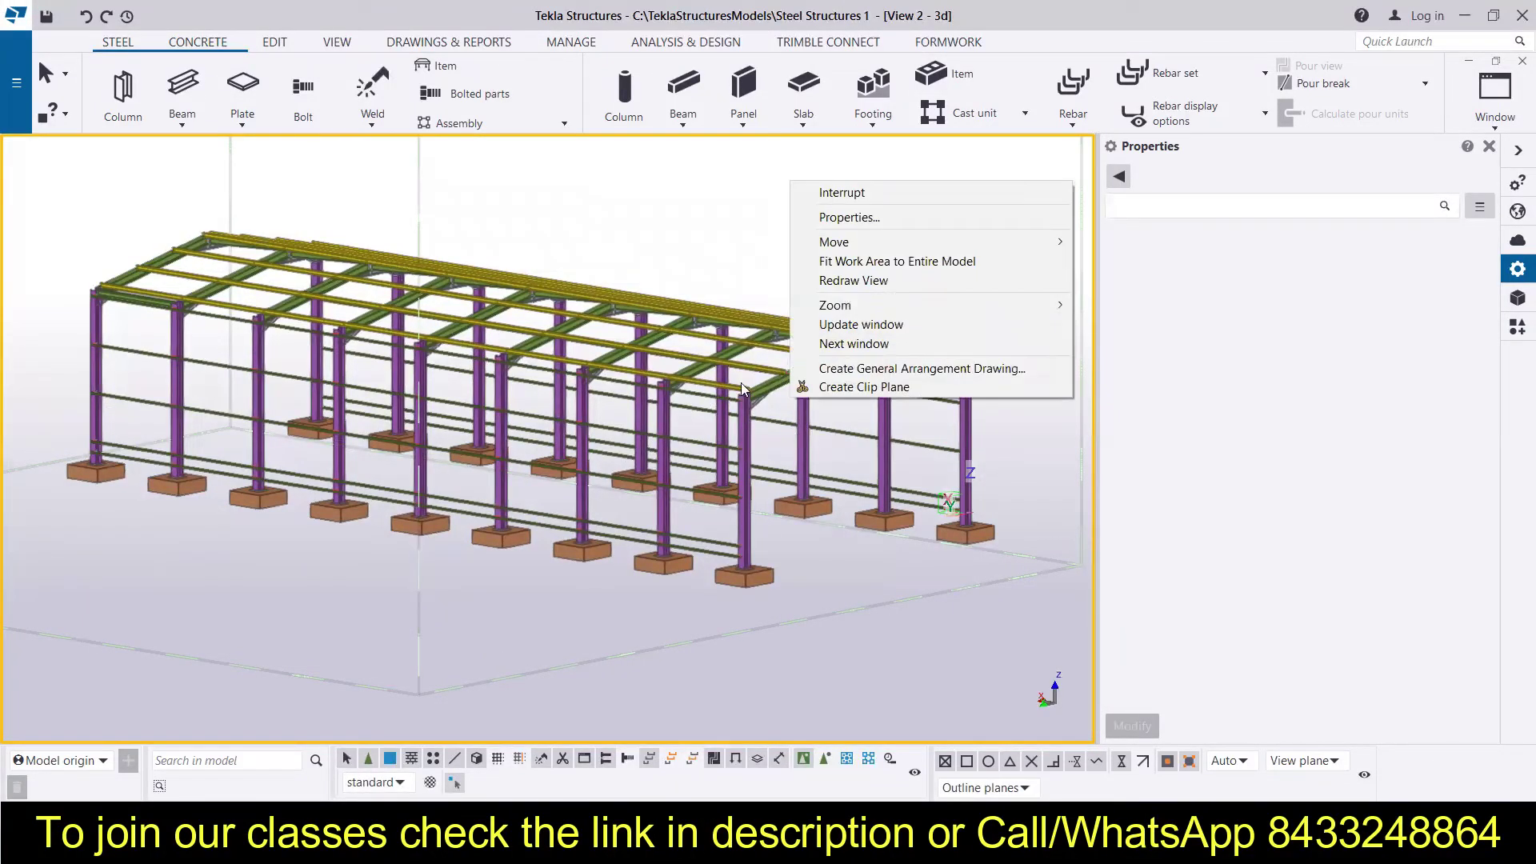
{"action": "key", "text": "Escape"}
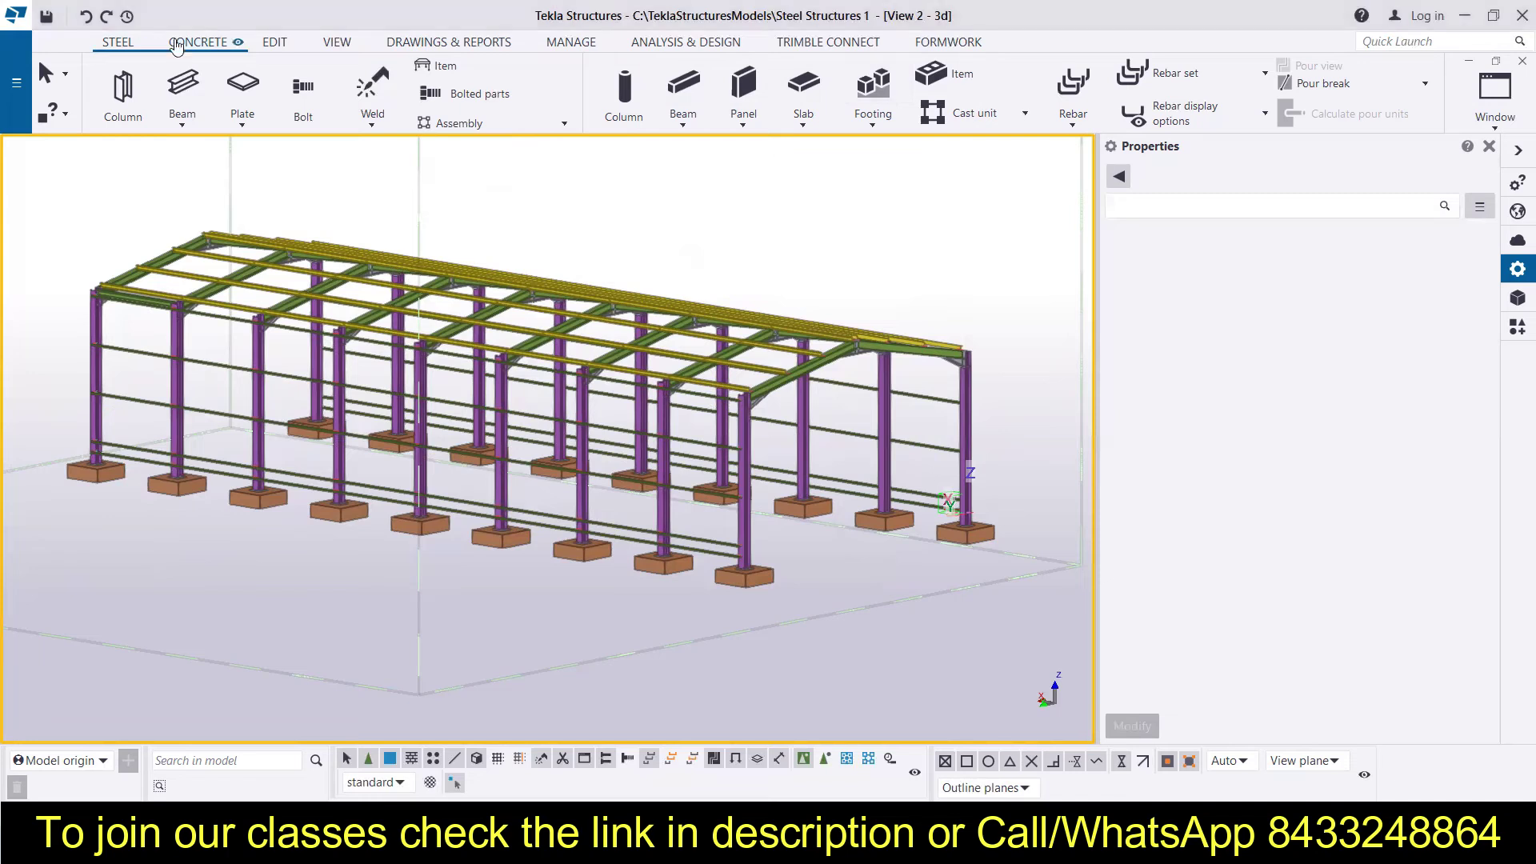
{"action": "left_click", "coordinate": [331, 44]}
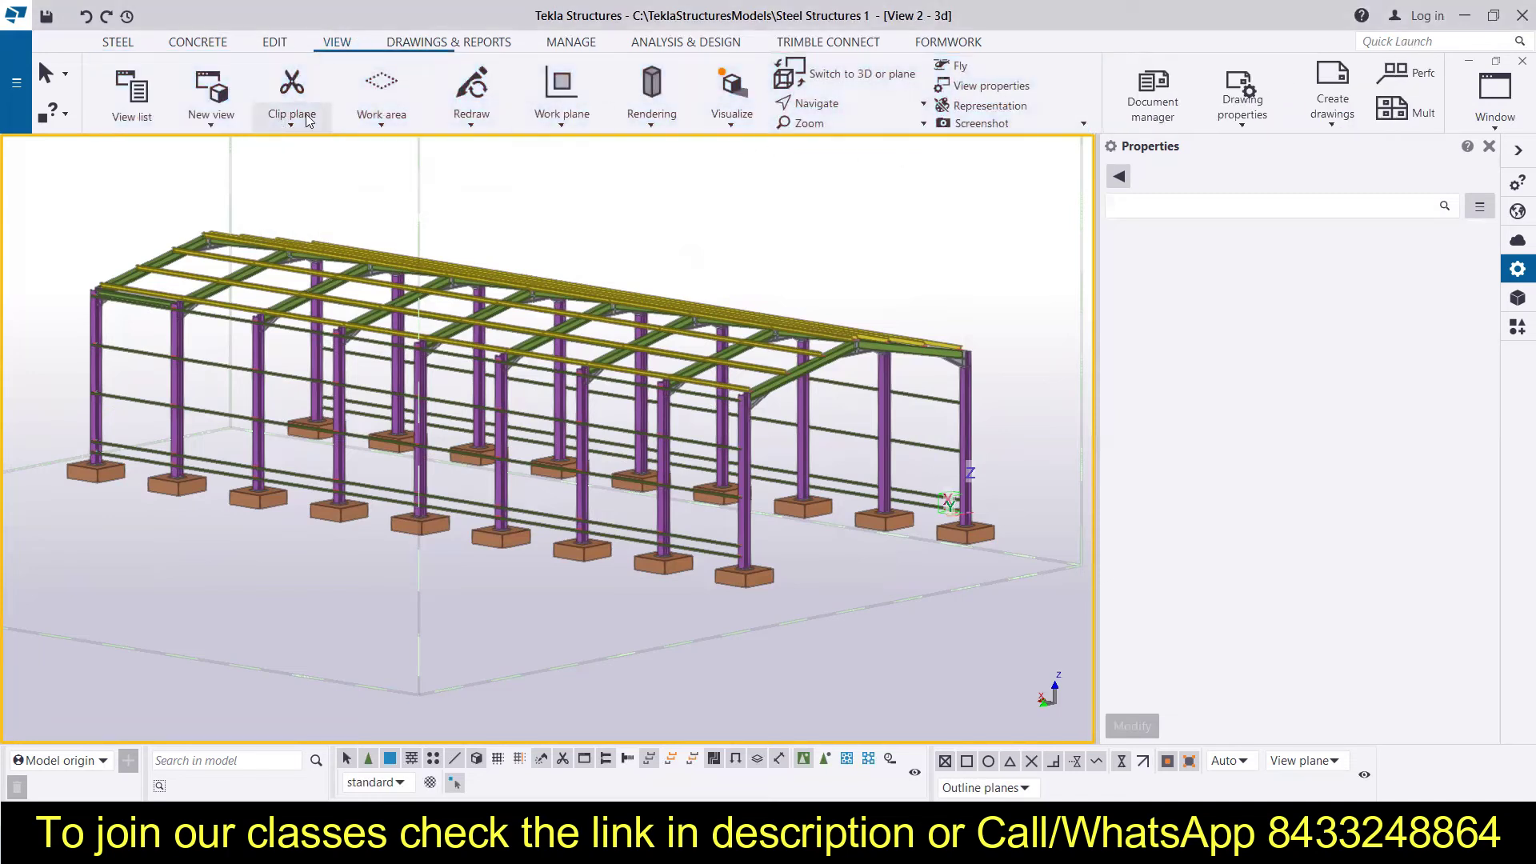